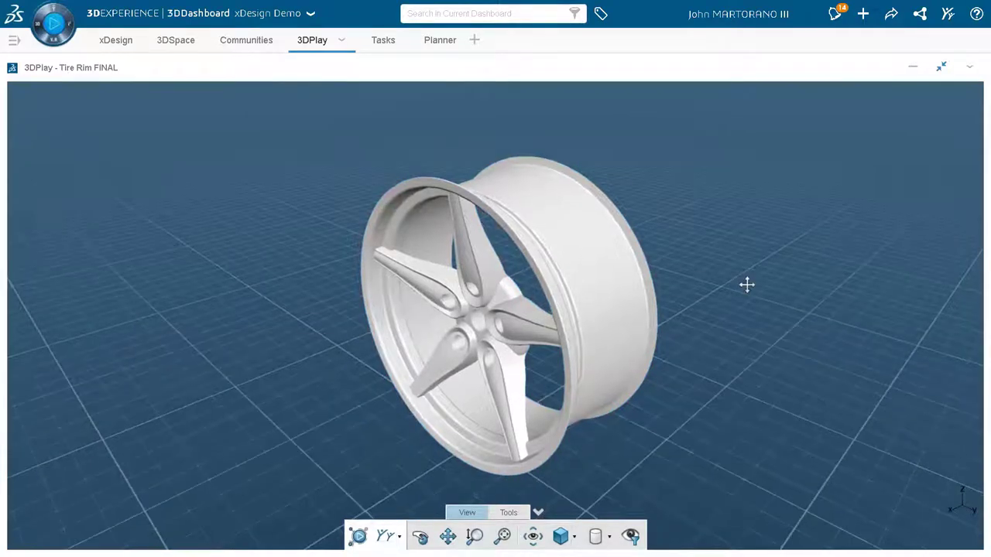
pyautogui.moveTo(766, 325); pyautogui.dragTo(703, 241)
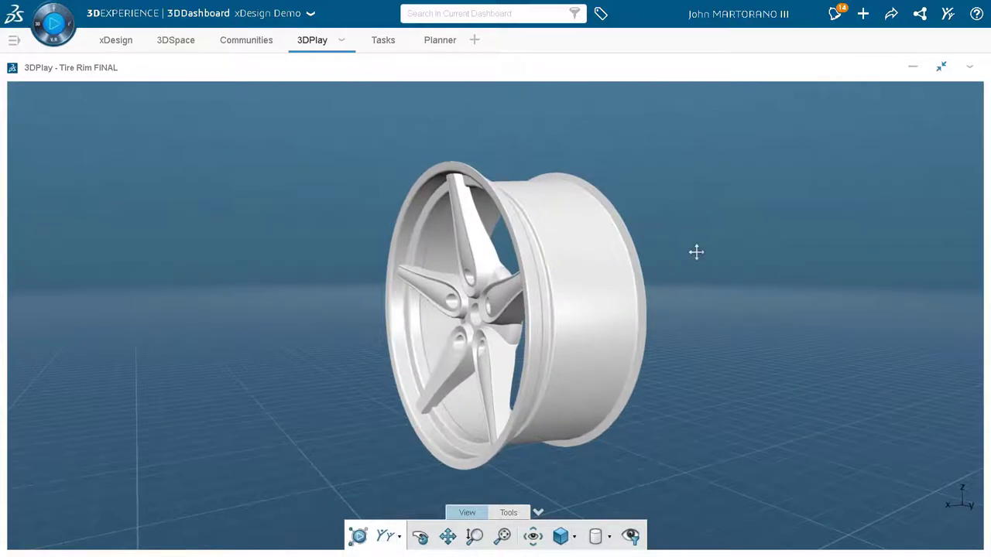
pyautogui.moveTo(697, 249); pyautogui.dragTo(740, 246, button='middle')
pyautogui.moveTo(740, 245); pyautogui.dragTo(853, 276)
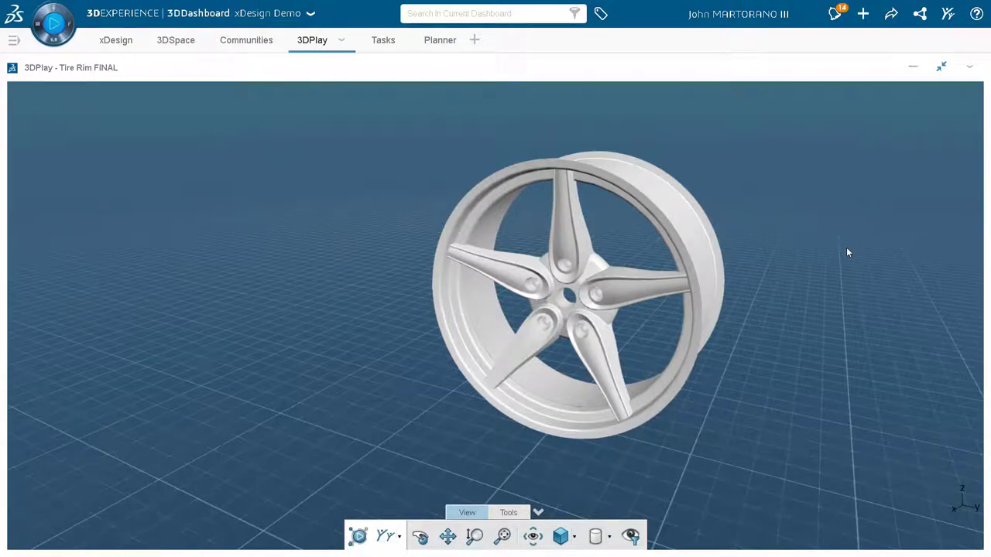
# On the Tasks board, start a new task titled 'We are ready for the tire rim demo'
pyautogui.click(375, 40)
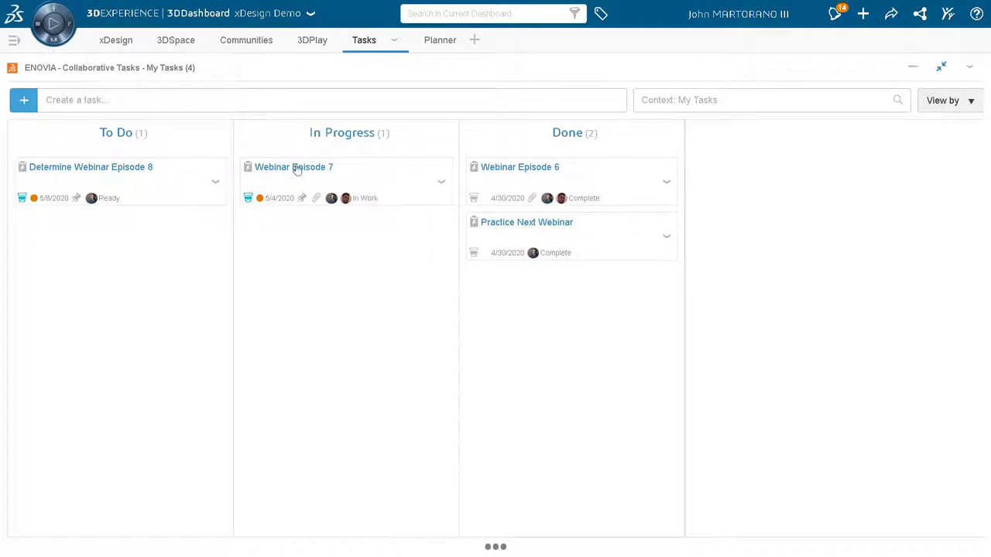
pyautogui.click(125, 108)
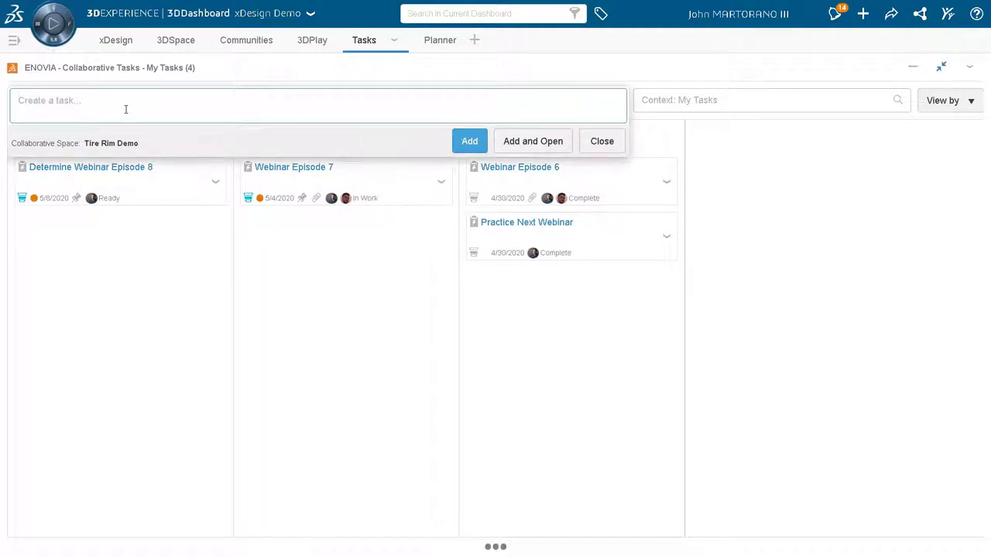
pyautogui.write('We are re')
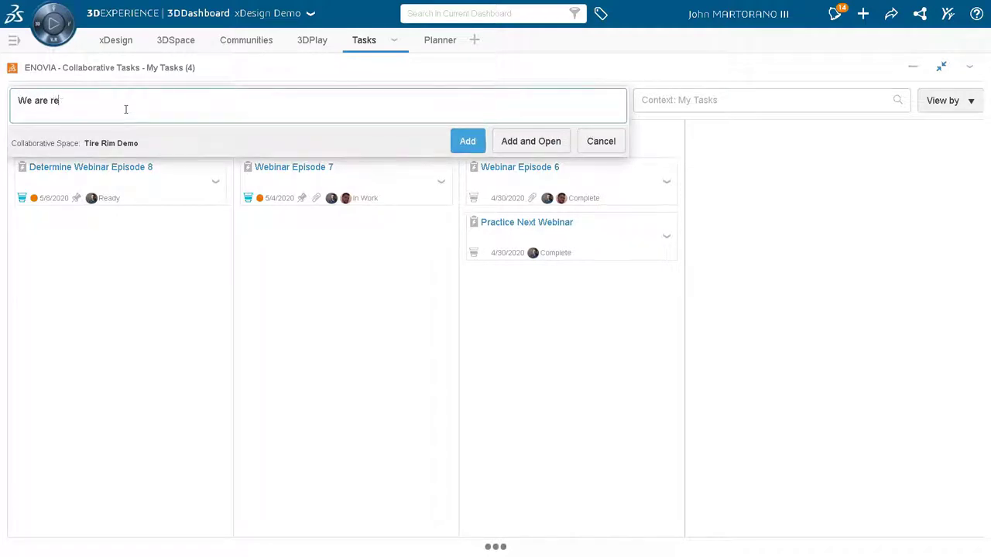
pyautogui.write('ady for the ')
pyautogui.write('tire rim demo')
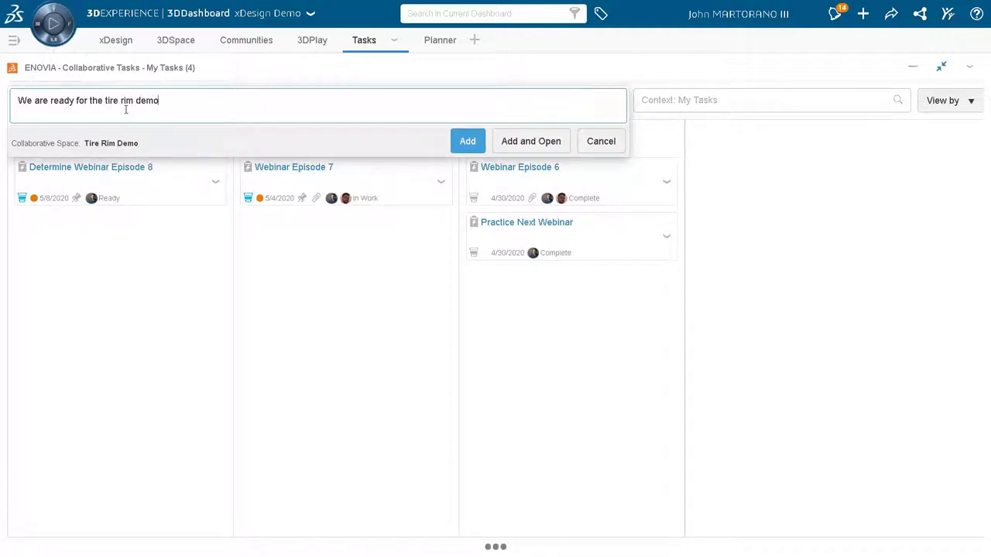
# Add the task and set its Maturity State to Ready in the Details form
pyautogui.click(526, 143)
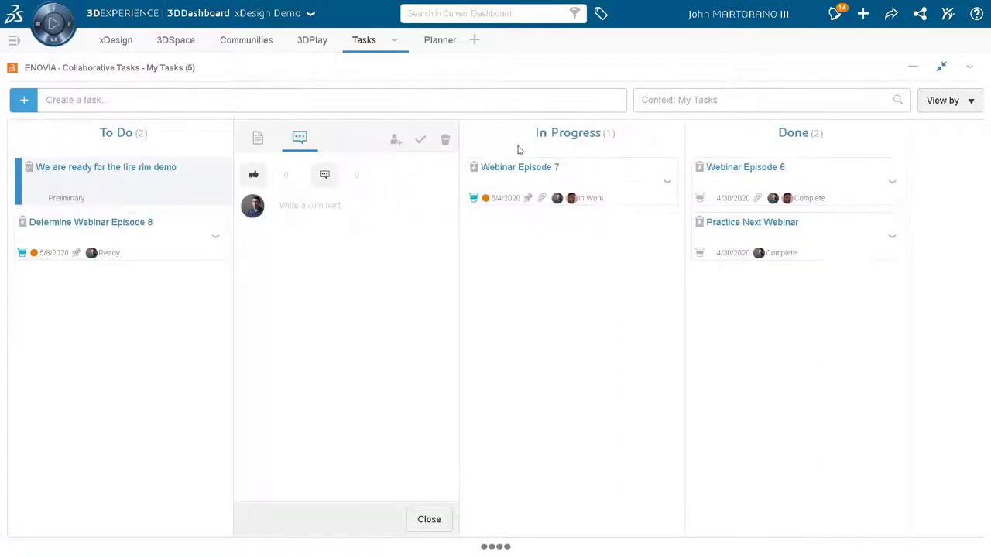
pyautogui.click(260, 137)
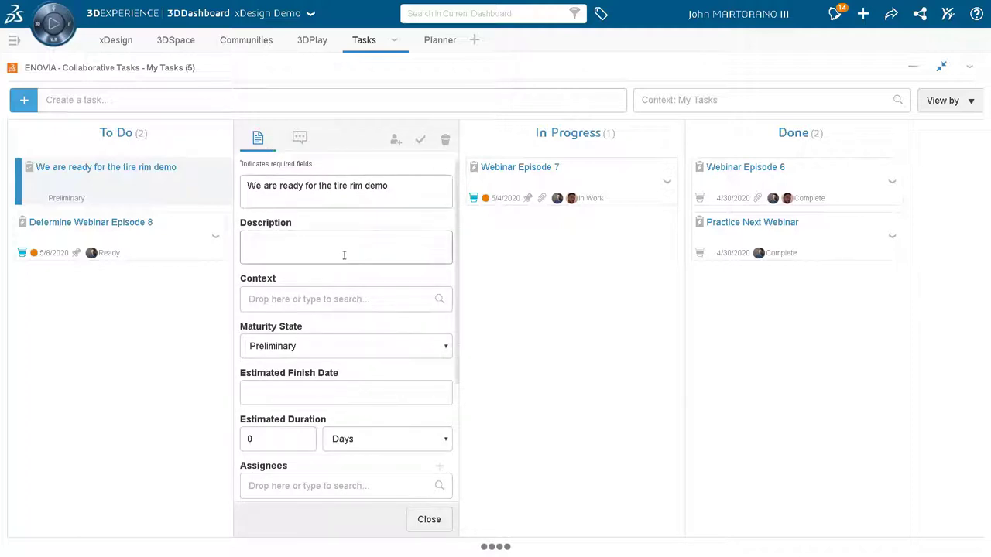
pyautogui.scroll(-3, 340, 264)
pyautogui.click(325, 218)
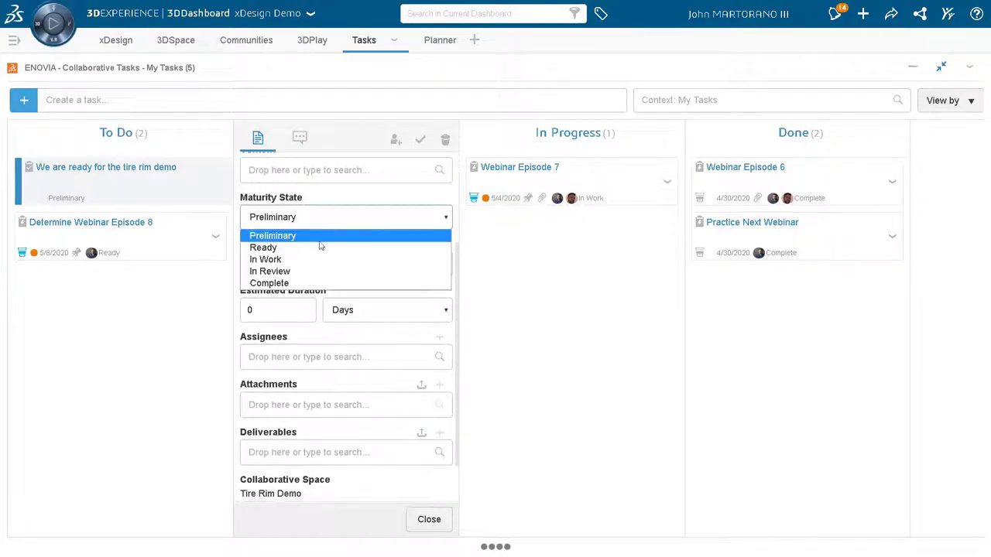
pyautogui.click(320, 246)
# Assign the suggested teammate as the task's assignee, then save and close the details
pyautogui.scroll(-2, 334, 215)
pyautogui.click(324, 318)
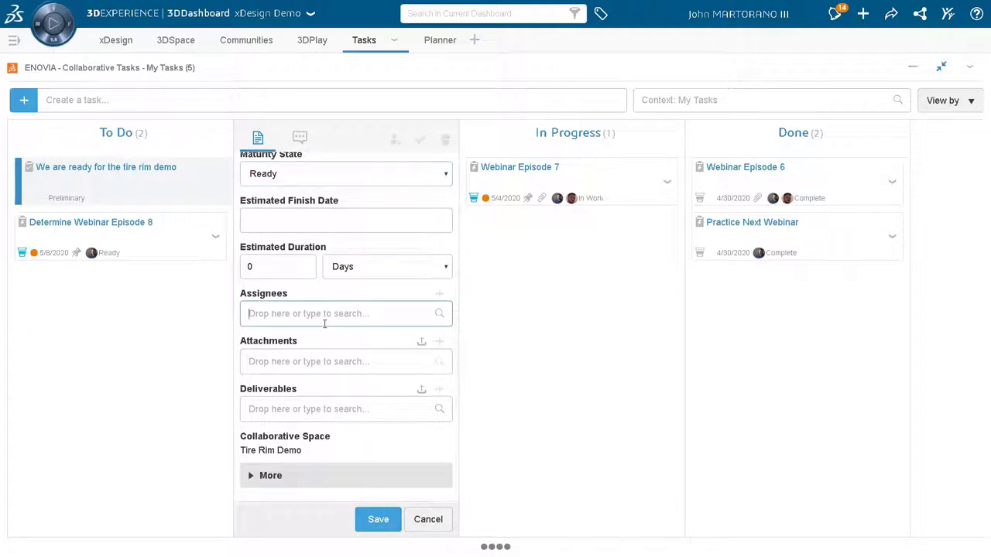
pyautogui.write('gian')
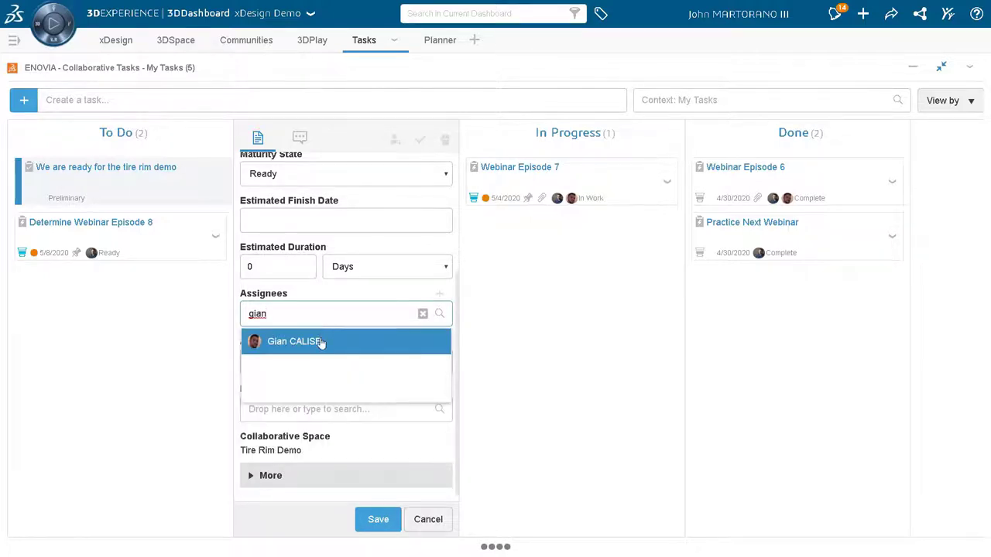
pyautogui.click(323, 340)
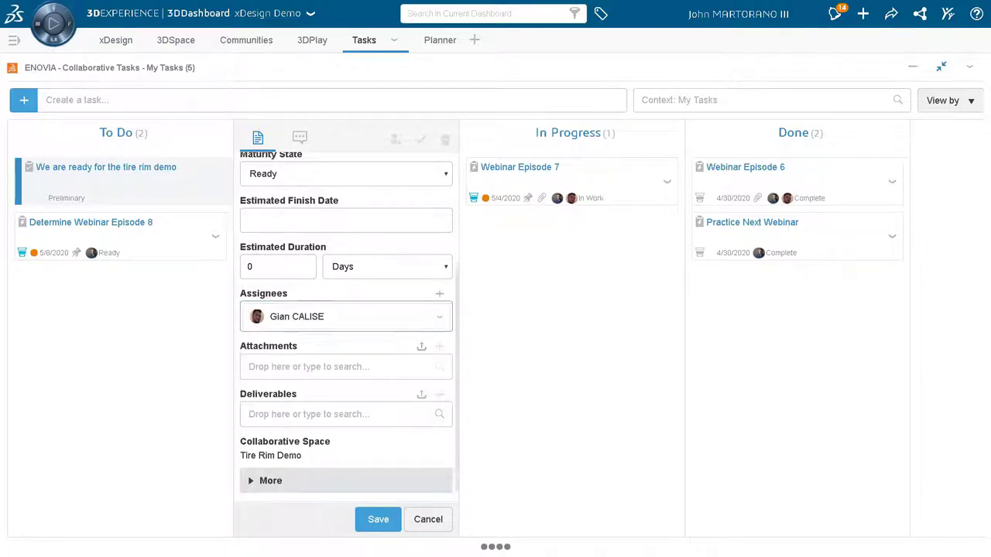
pyautogui.scroll(-1, 325, 350)
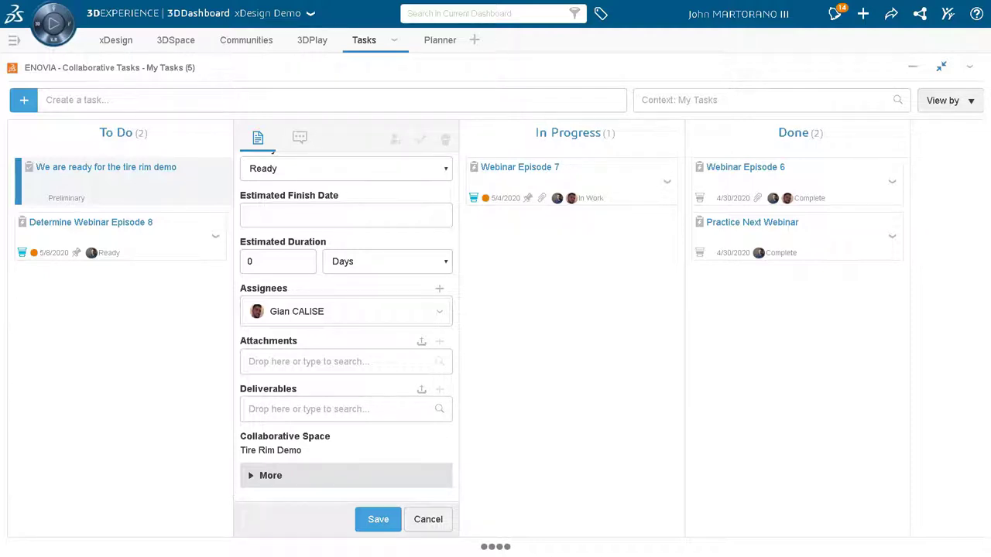
pyautogui.click(379, 523)
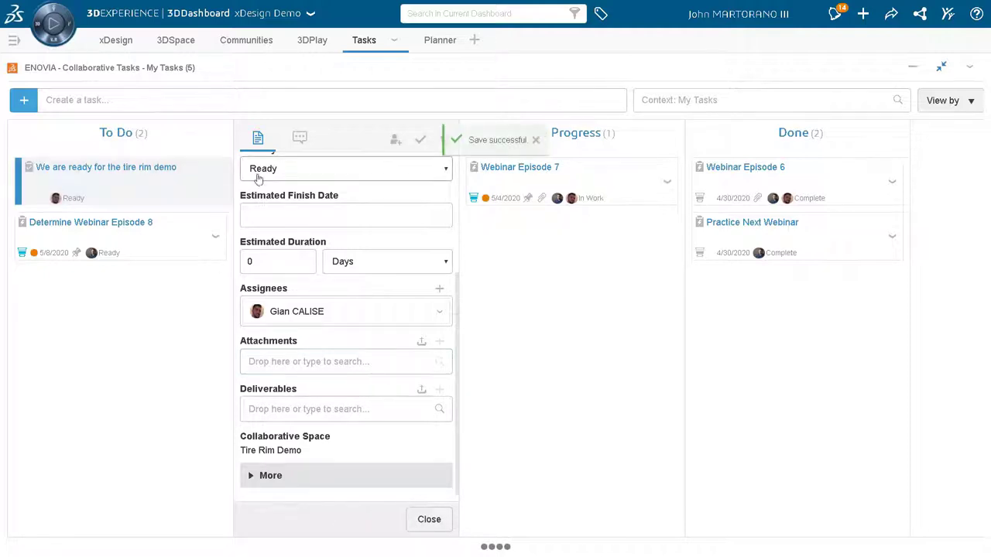
pyautogui.click(428, 519)
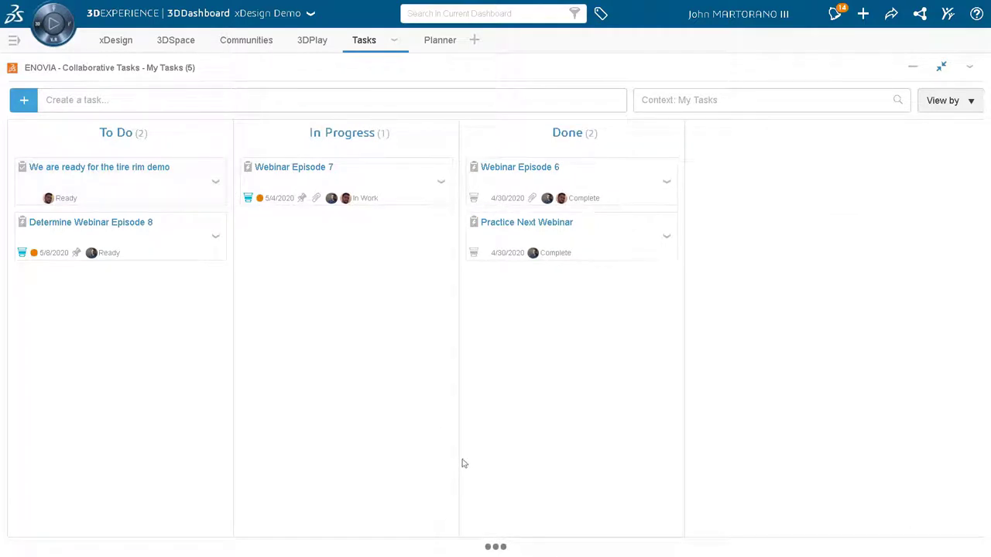
# Step through the Webinar Content Promotion Plan's Tasks, Schedule, Members and Summary views, scrolling its dashboard
pyautogui.click(447, 46)
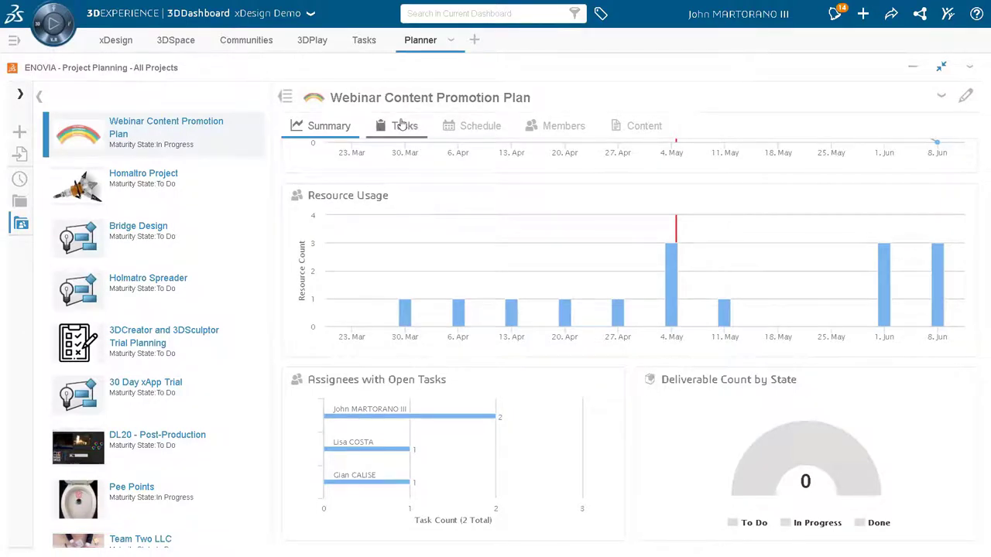
pyautogui.click(402, 126)
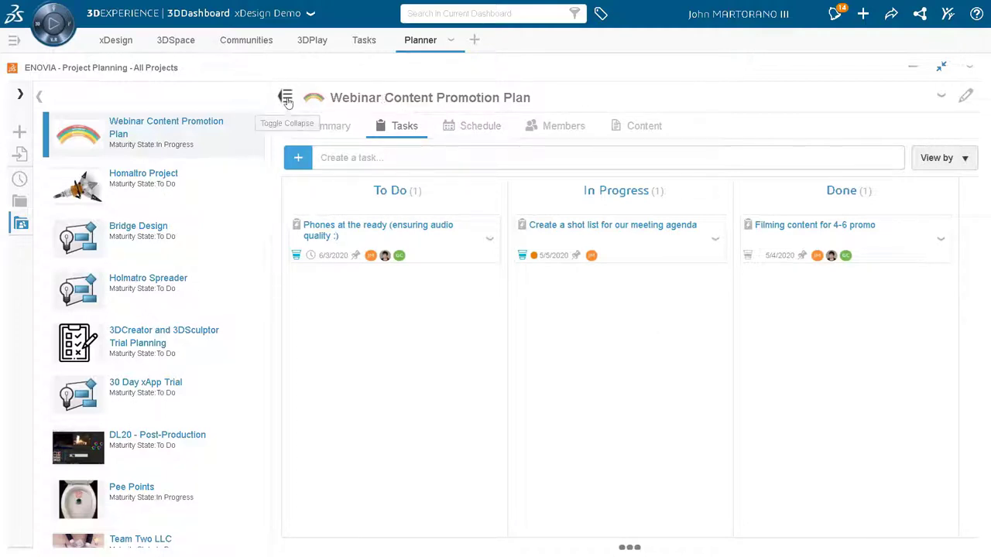
pyautogui.click(471, 127)
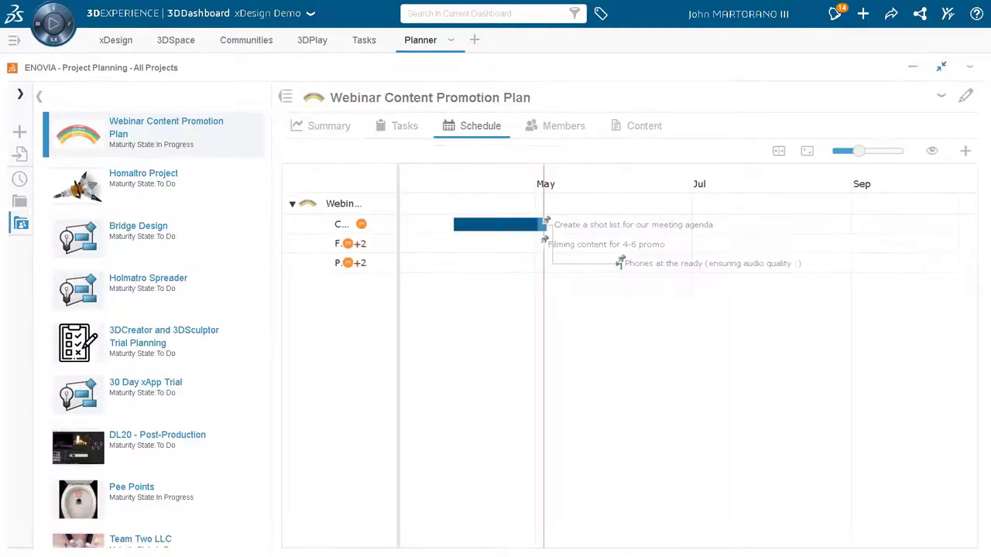
pyautogui.click(564, 127)
pyautogui.click(322, 128)
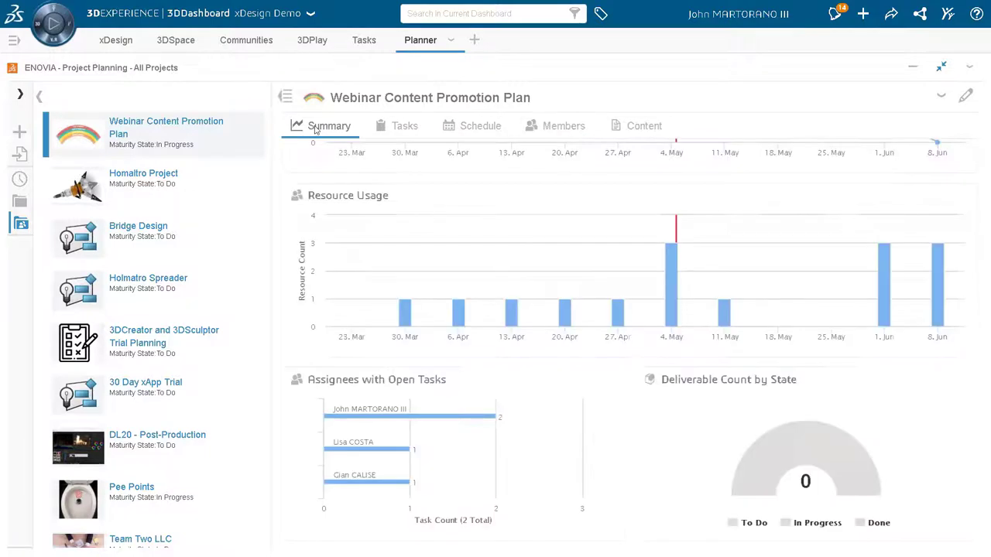
pyautogui.scroll(1, 526, 273)
pyautogui.scroll(5, 526, 273)
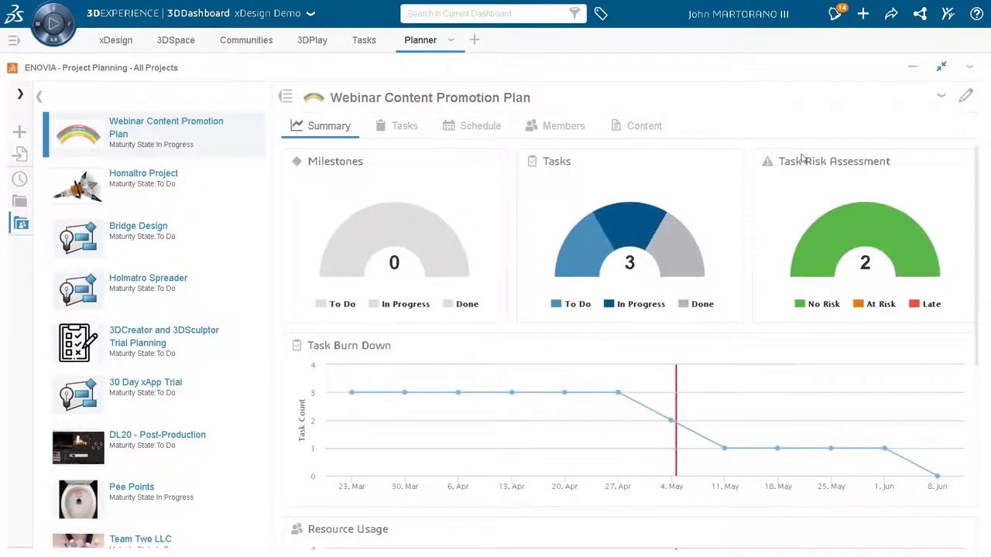
pyautogui.moveTo(890, 256)
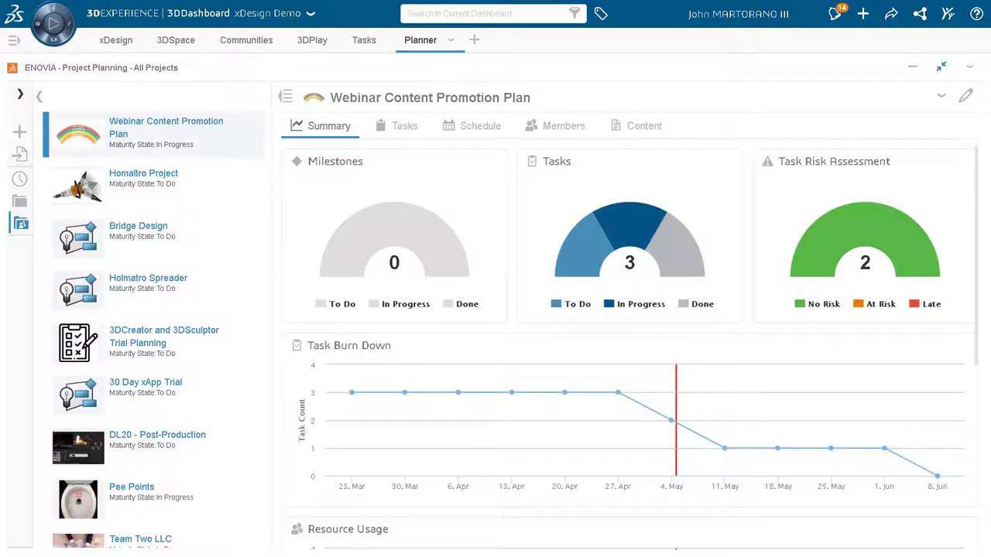
pyautogui.scroll(-5, 577, 357)
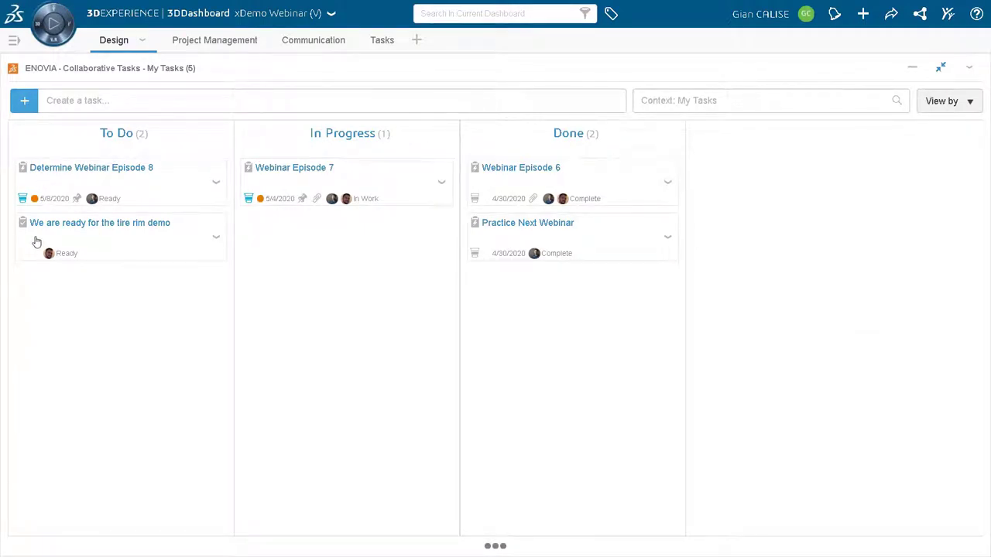
# Check the tire rim demo task's details, then drag its card from To Do to In Progress
pyautogui.click(142, 245)
pyautogui.click(142, 245)
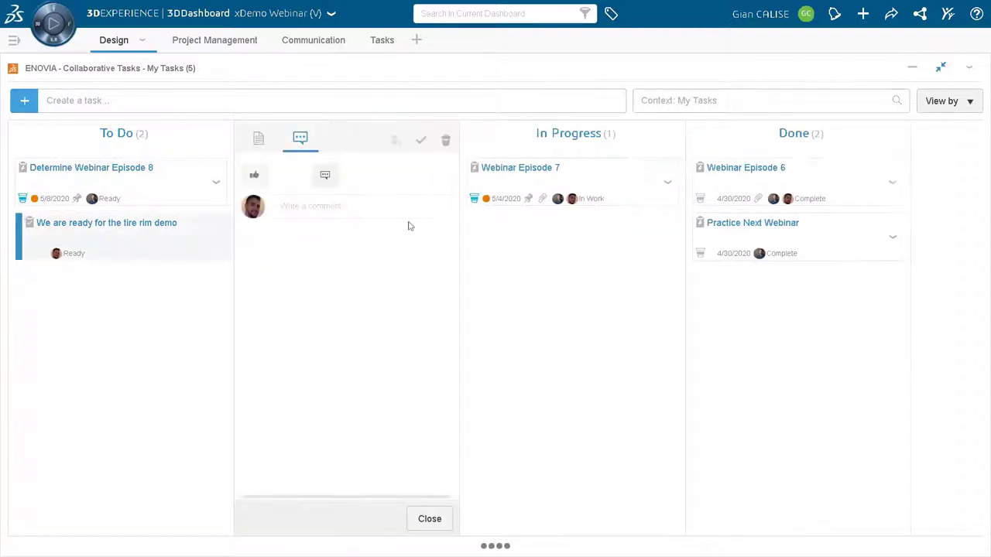
pyautogui.click(260, 139)
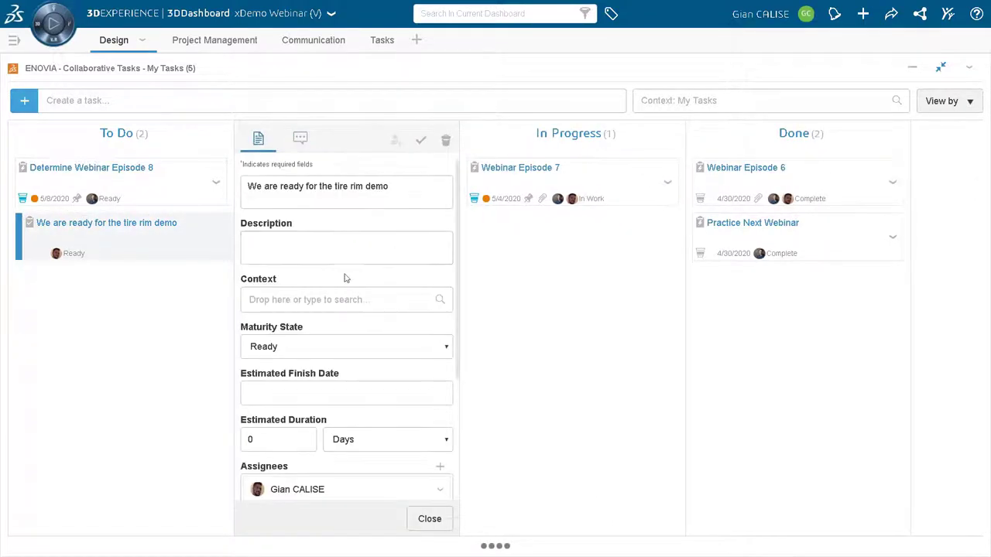
pyautogui.scroll(-3, 348, 325)
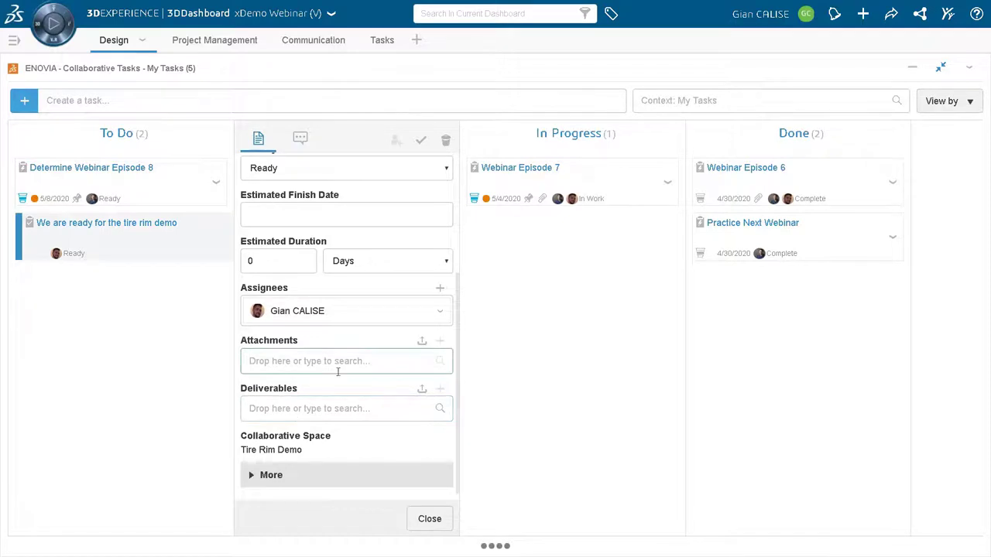
pyautogui.click(430, 519)
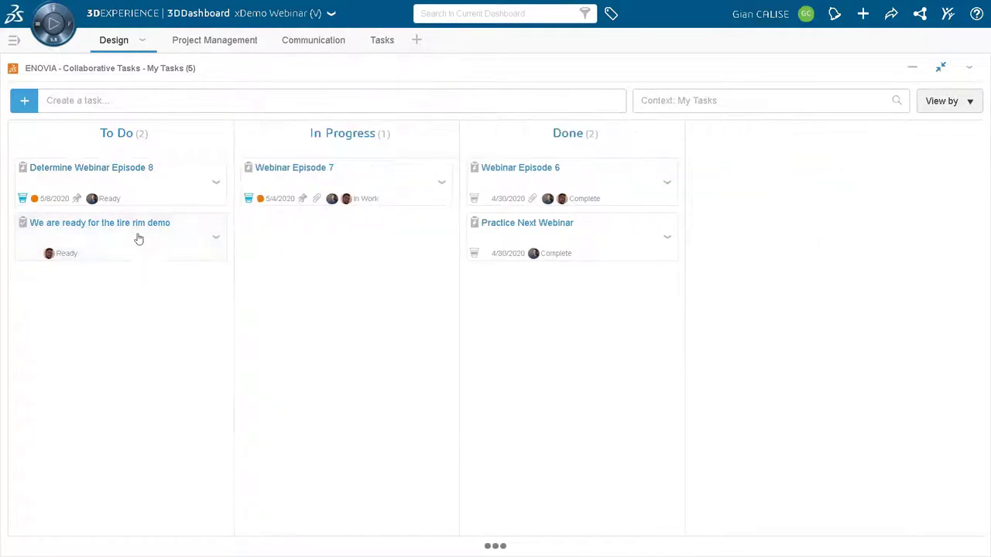
pyautogui.moveTo(137, 239); pyautogui.dragTo(353, 232)
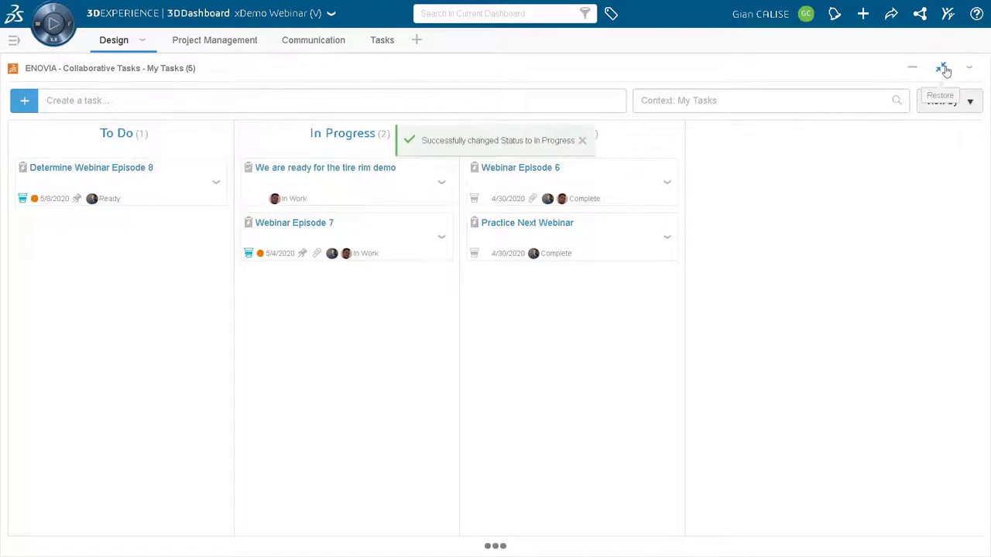
# Restore the Tasks widget, maximize the Tire Rim Demo xDesign widget and orbit around the Inner Hub sketch
pyautogui.click(942, 71)
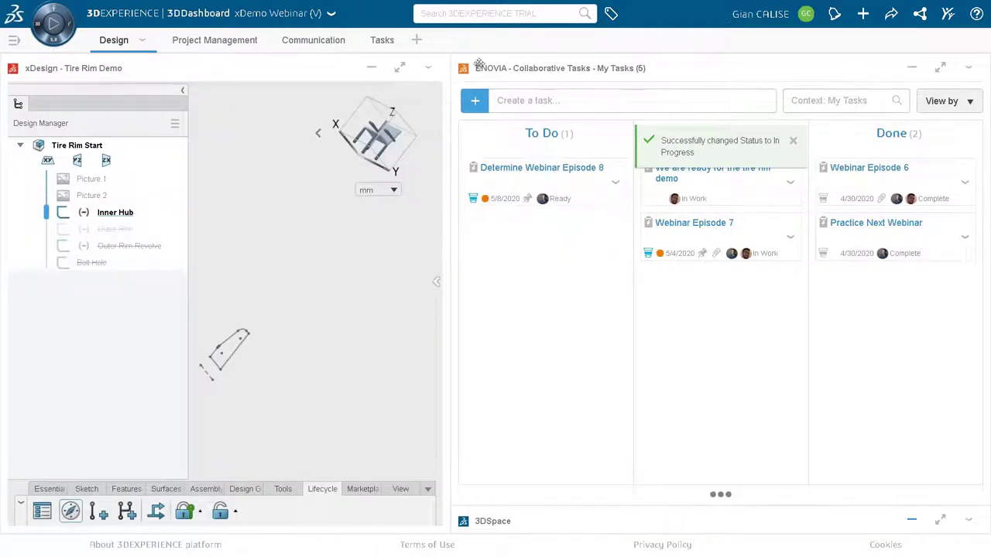
pyautogui.click(400, 70)
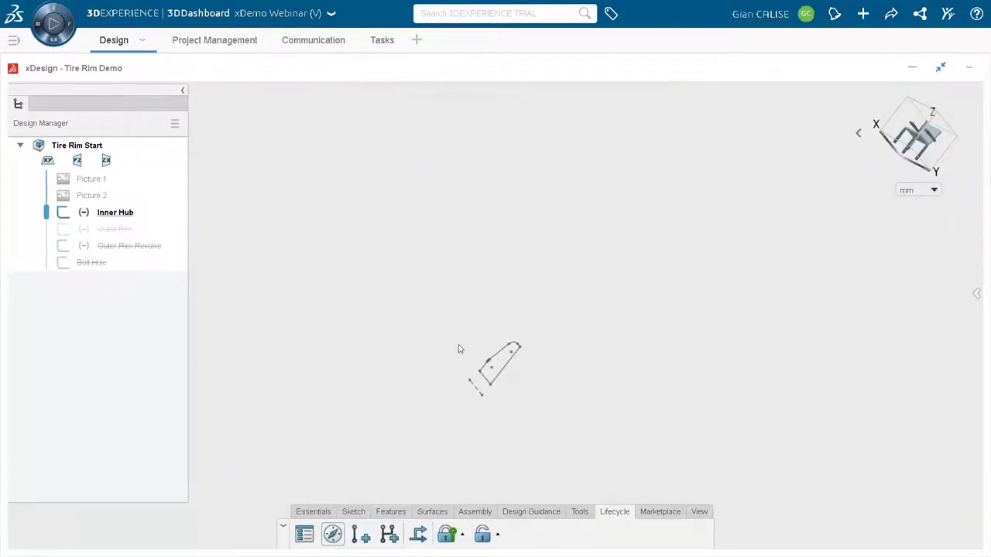
pyautogui.moveTo(460, 347)
pyautogui.mouseDown(button='middle')
pyautogui.moveTo(535, 369)
pyautogui.moveTo(452, 396)
pyautogui.moveTo(454, 347)
pyautogui.moveTo(497, 325)
pyautogui.moveTo(518, 345)
pyautogui.moveTo(564, 358)
pyautogui.mouseUp(button='middle')
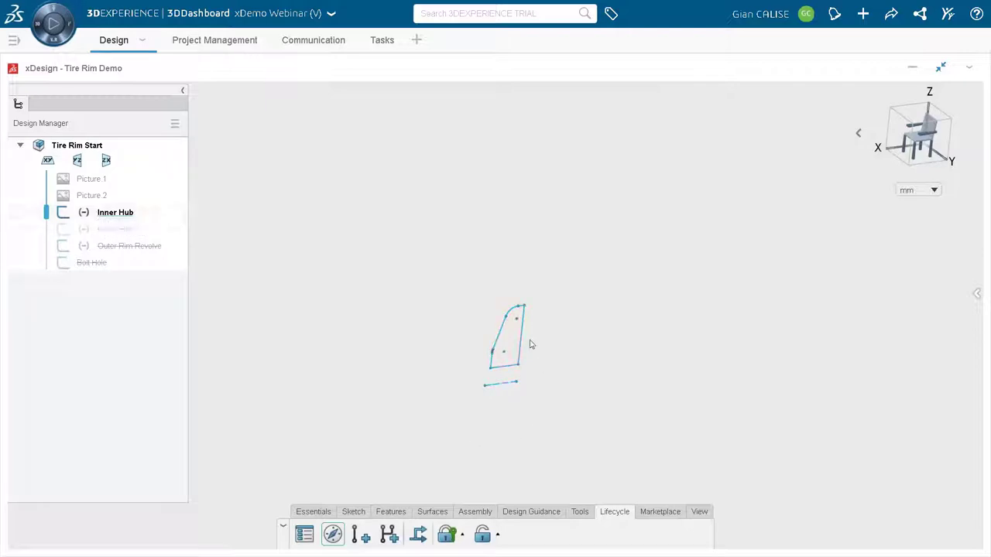
pyautogui.moveTo(531, 345)
pyautogui.mouseDown(button='middle')
pyautogui.moveTo(524, 349)
pyautogui.moveTo(506, 321)
pyautogui.moveTo(515, 310)
pyautogui.moveTo(499, 351)
pyautogui.mouseUp(button='middle')
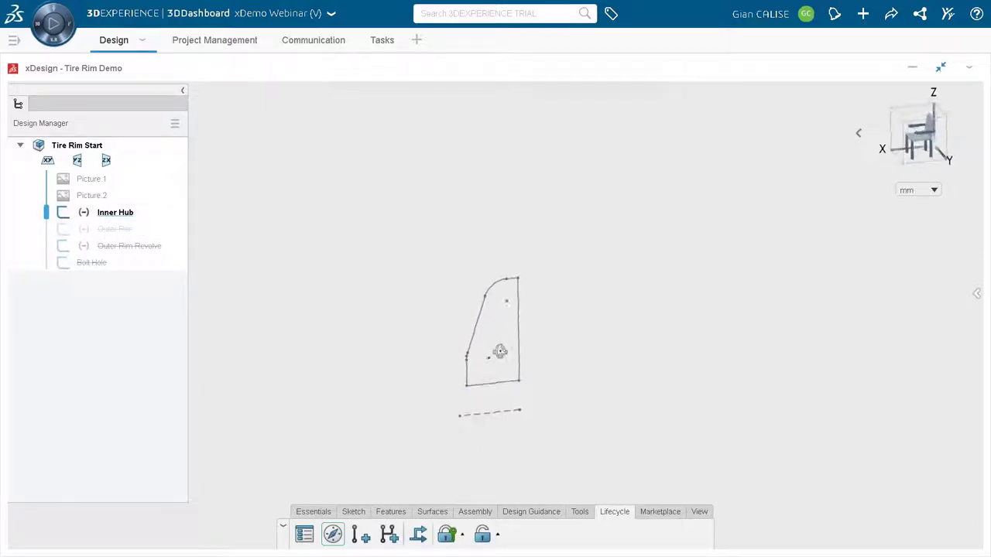
pyautogui.click(388, 513)
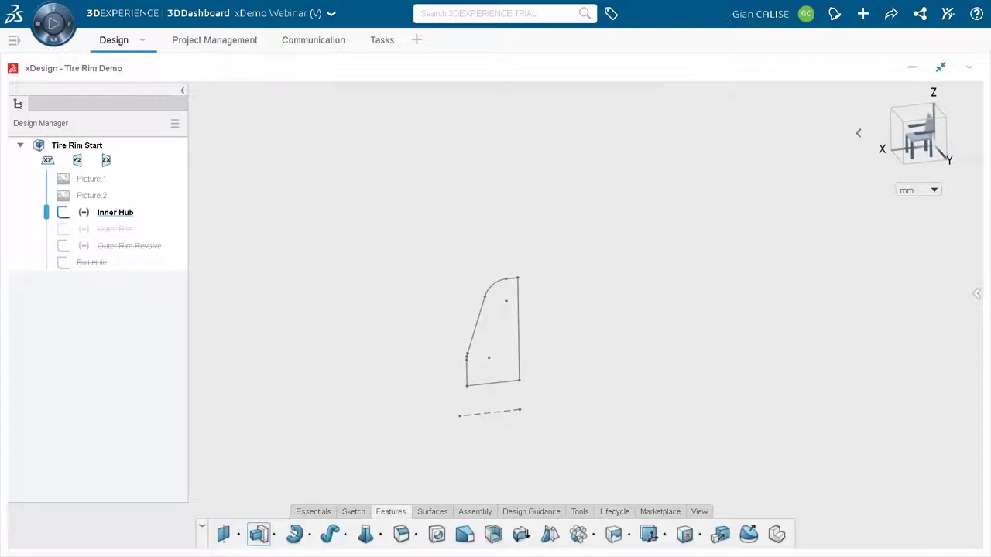
# Revolve the Inner Hub sketch about the dashed line, Midplane, with a 360/5 (72°) angle
pyautogui.click(294, 534)
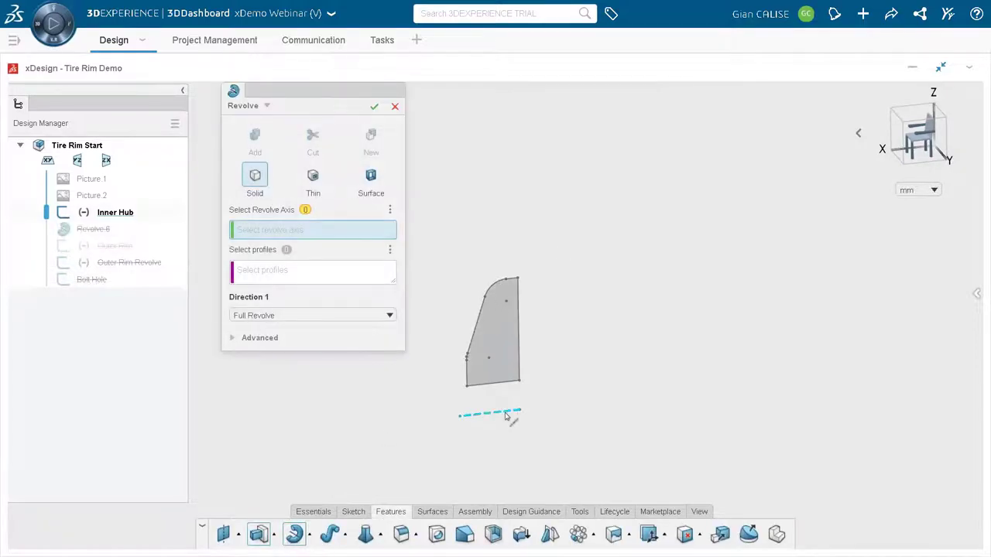
pyautogui.click(509, 412)
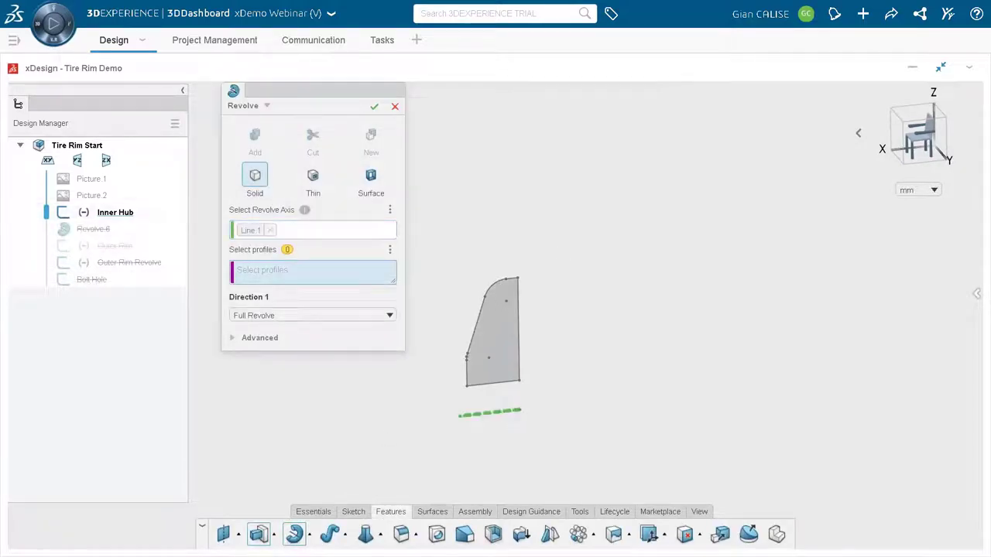
pyautogui.click(507, 335)
pyautogui.moveTo(529, 366); pyautogui.dragTo(493, 284, button='middle')
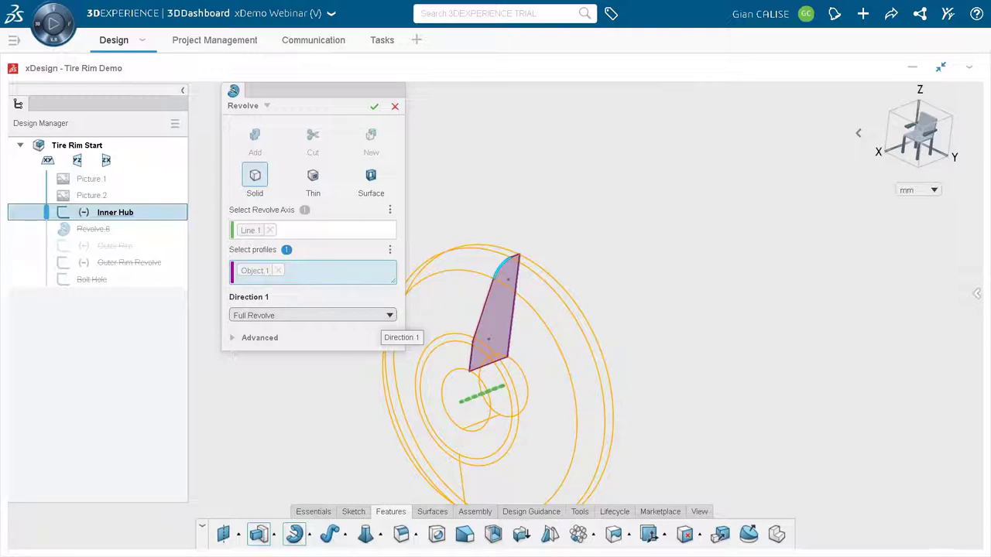
pyautogui.click(389, 315)
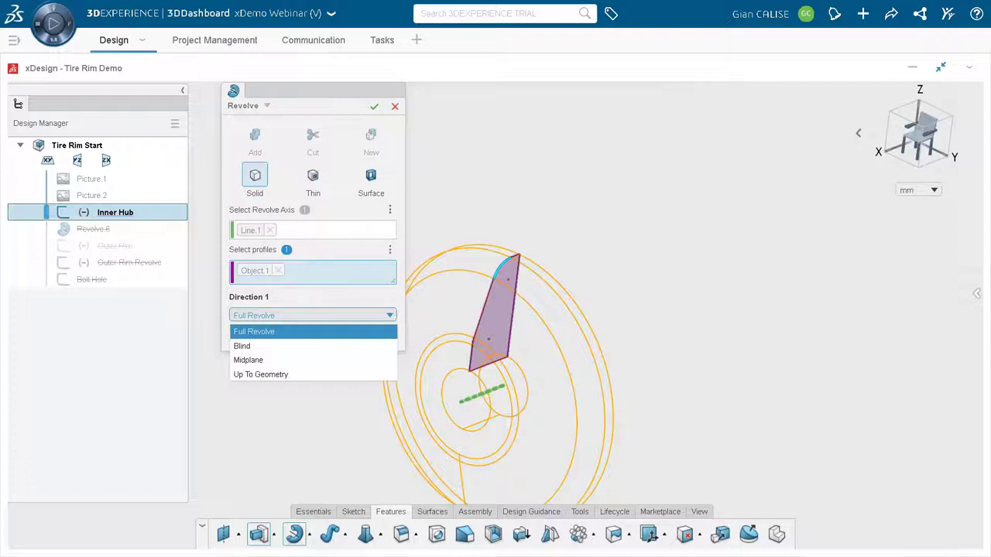
pyautogui.click(365, 360)
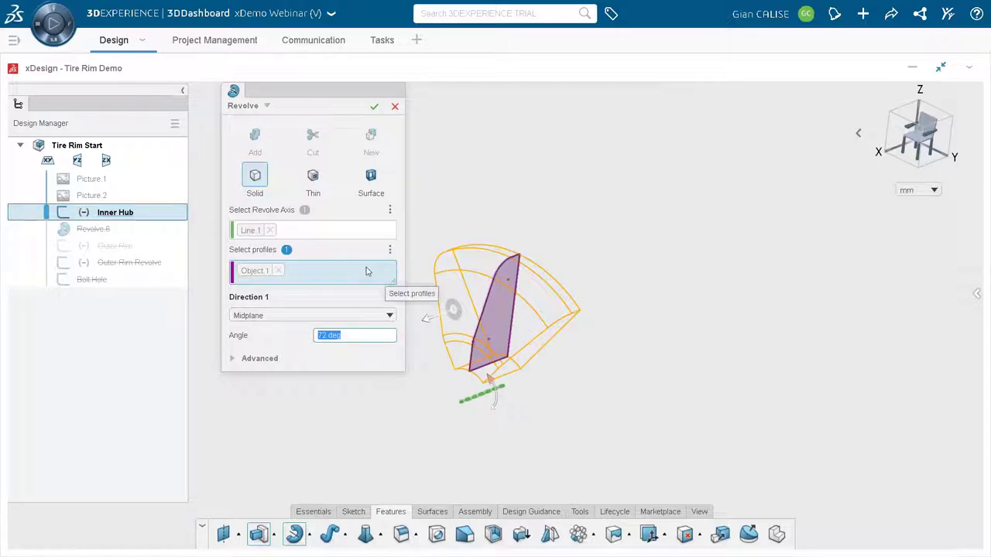
pyautogui.write('360/5')
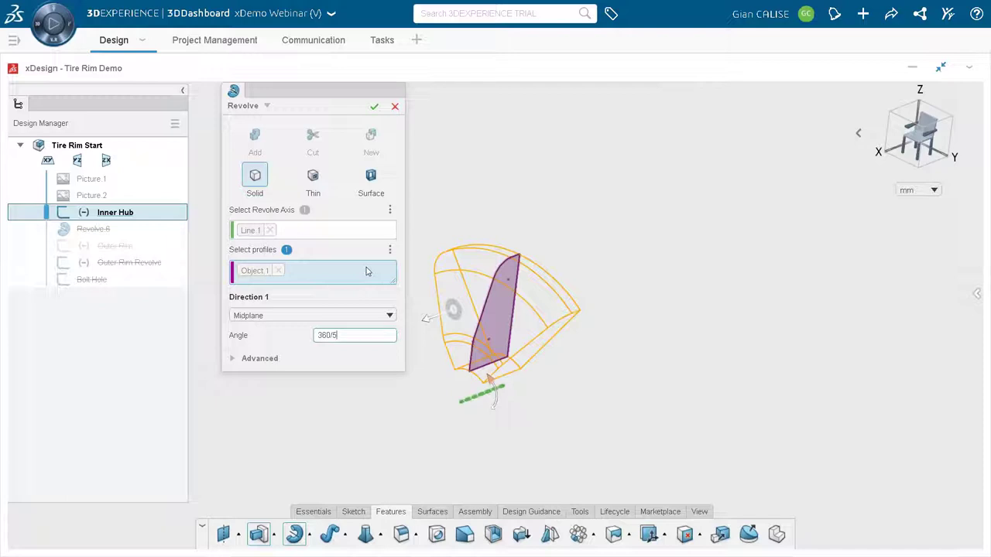
pyautogui.press('Return')
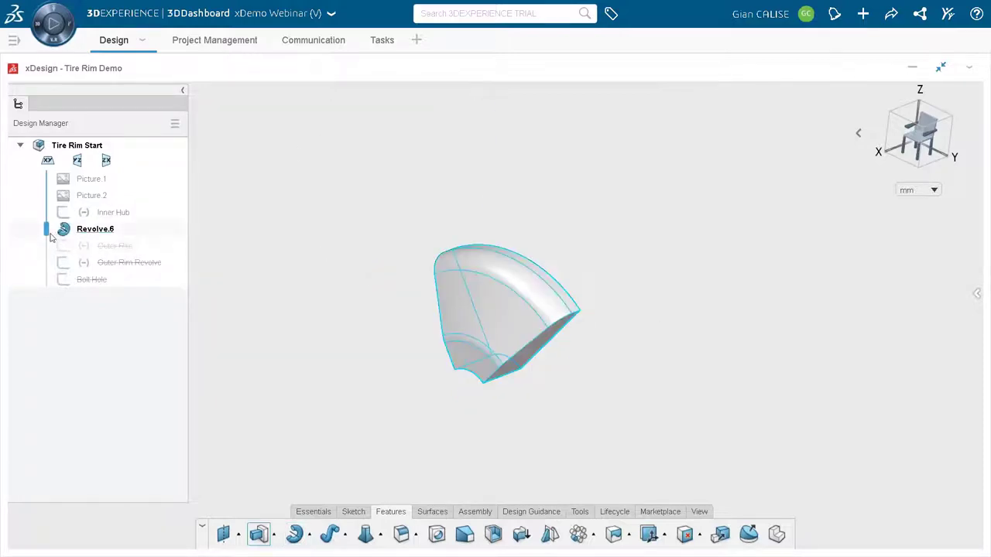
# Drag the rollback bar below Outer Rim Revolve and select that sketch
pyautogui.moveTo(48, 234); pyautogui.dragTo(47, 262)
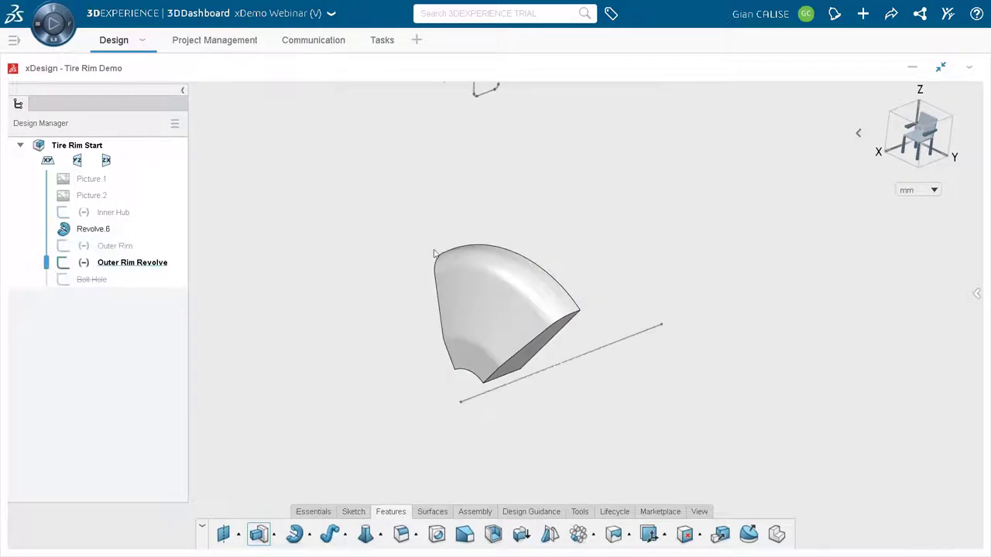
pyautogui.click(126, 264)
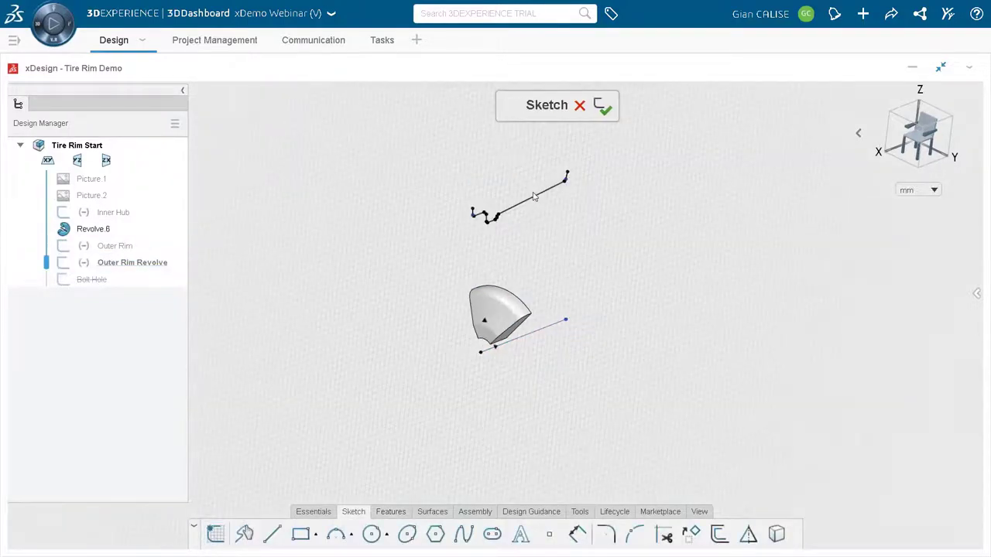
pyautogui.scroll(3, 440, 192)
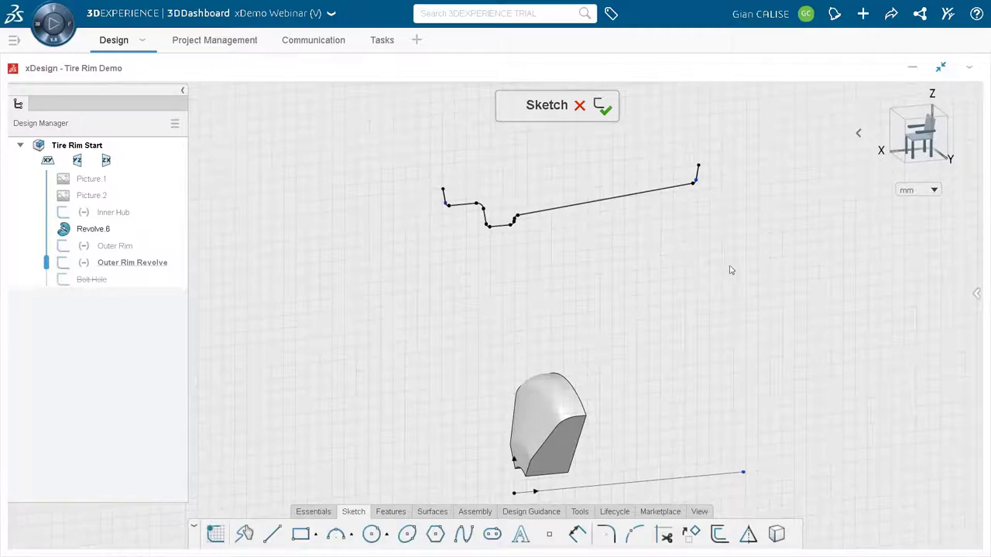
# Start a Revolve with the bottom Line.1 as axis and all 24 outer rim curves as profile
pyautogui.click(391, 512)
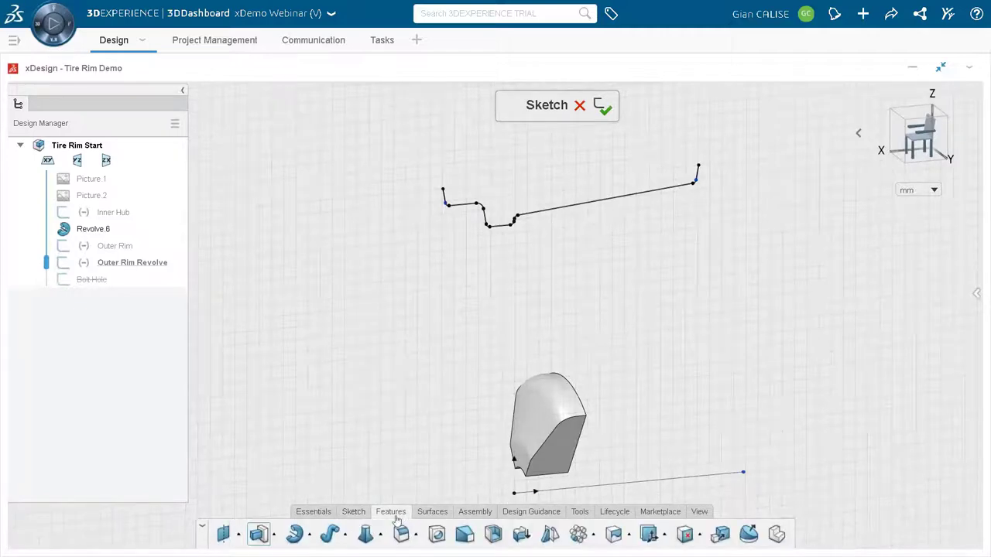
pyautogui.click(329, 534)
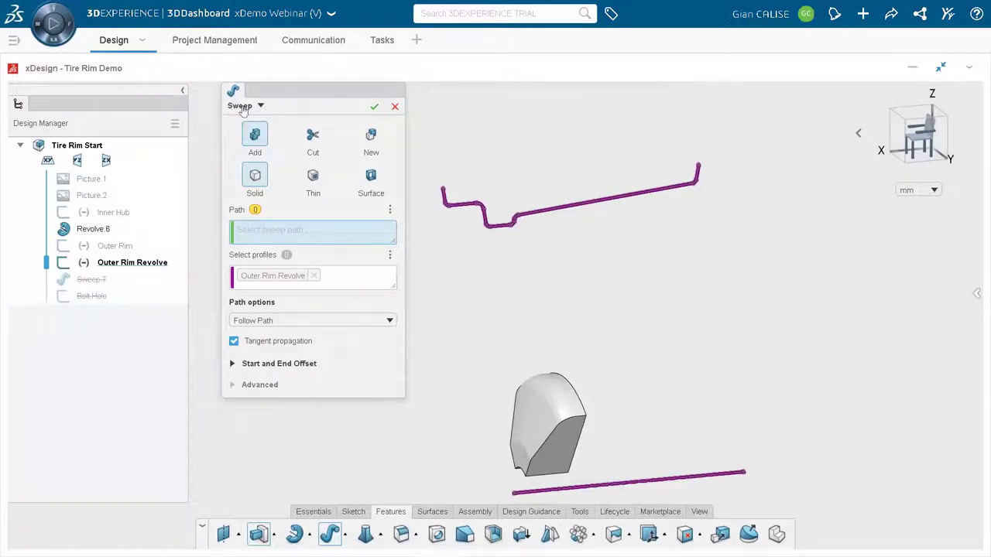
pyautogui.click(262, 107)
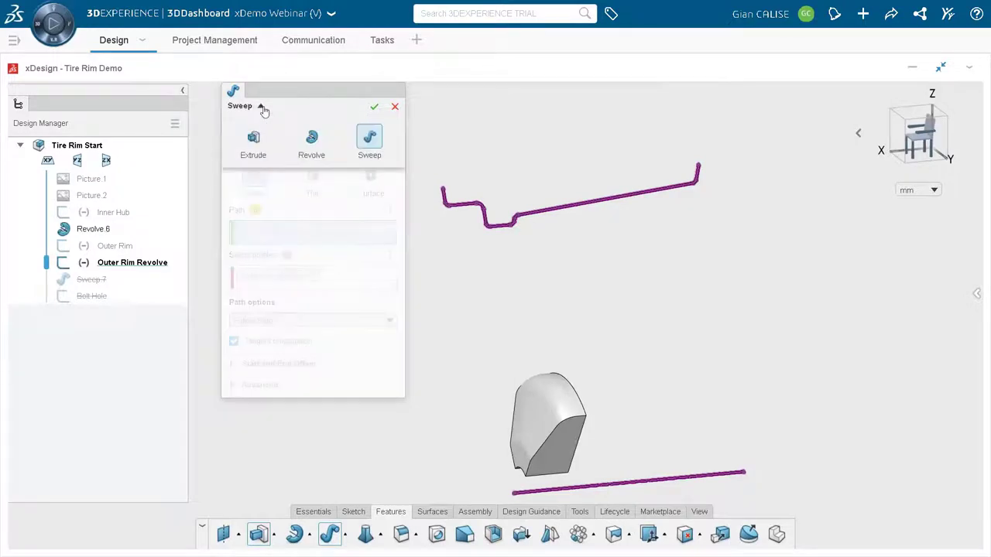
pyautogui.click(318, 137)
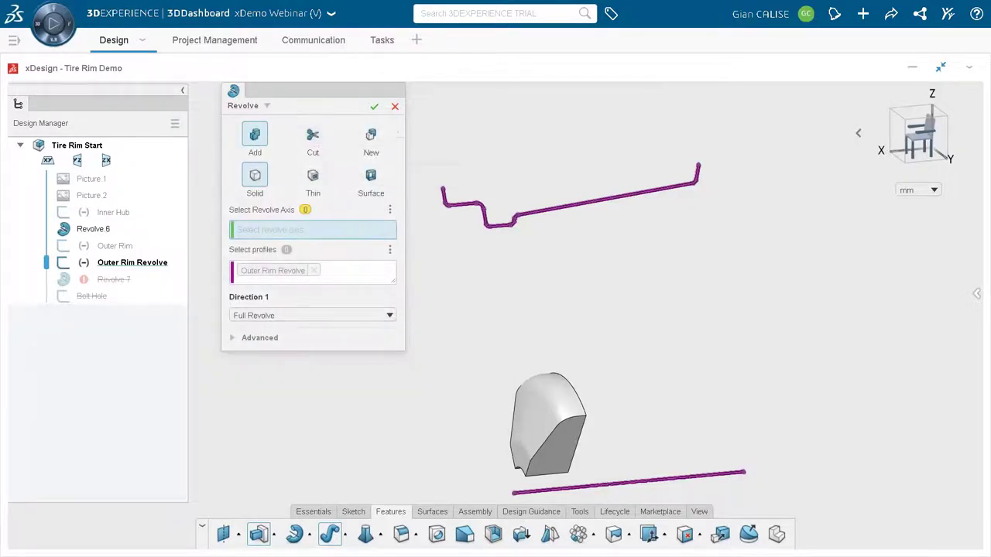
pyautogui.click(314, 271)
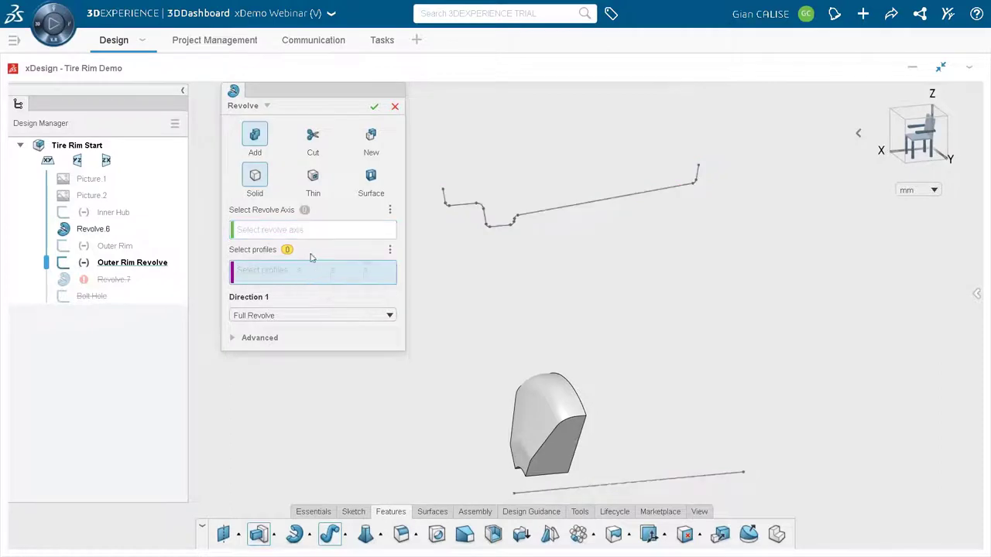
pyautogui.click(312, 232)
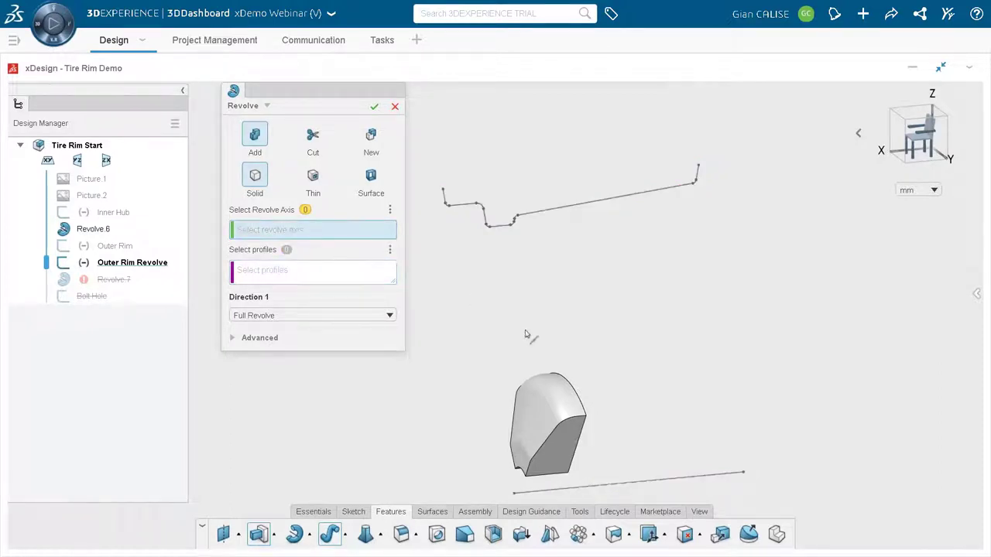
pyautogui.click(648, 486)
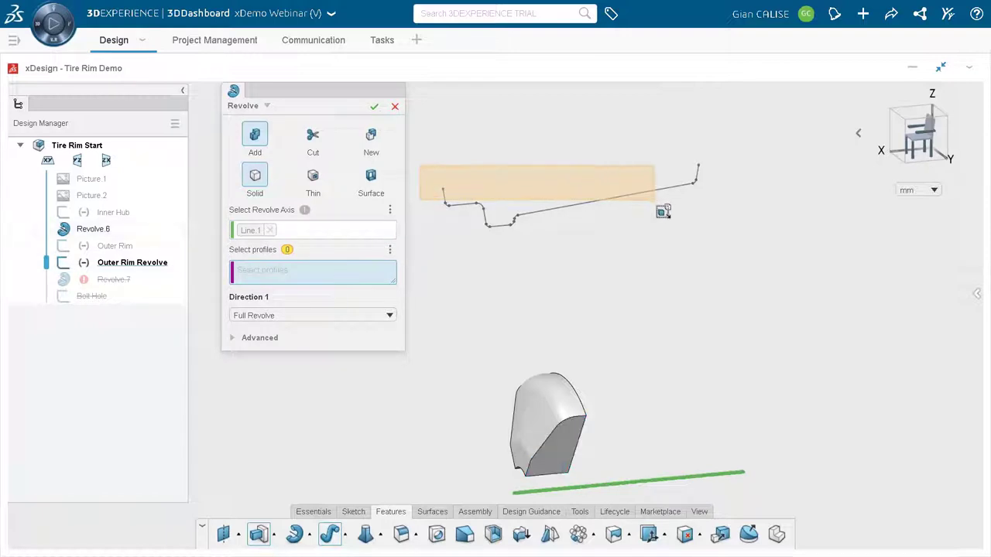
pyautogui.moveTo(430, 120)
pyautogui.mouseDown()
pyautogui.moveTo(683, 224)
pyautogui.moveTo(723, 250)
pyautogui.mouseUp()
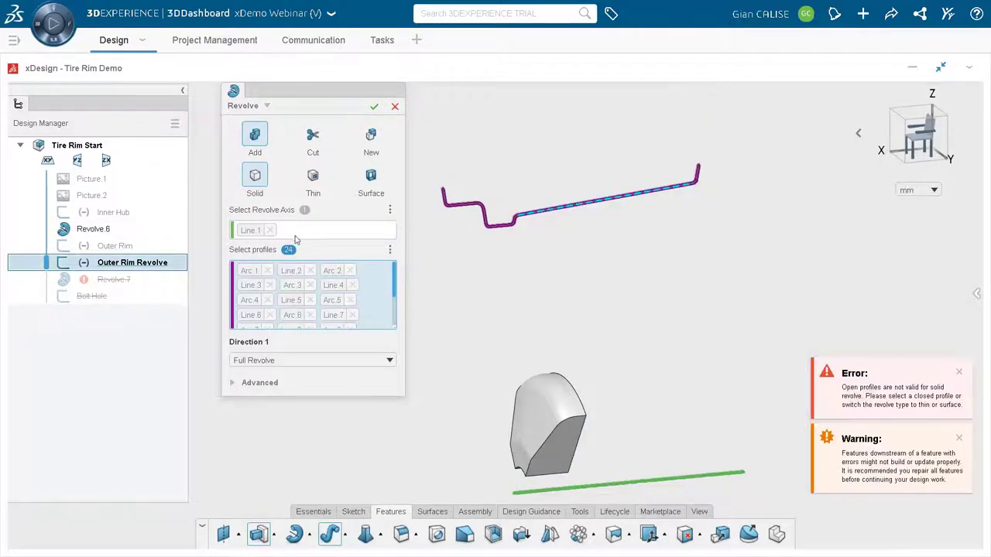
# Make the revolve Thin, re-pick Line 1 as axis, and set Direction 1 to Midplane at 72°
pyautogui.click(313, 178)
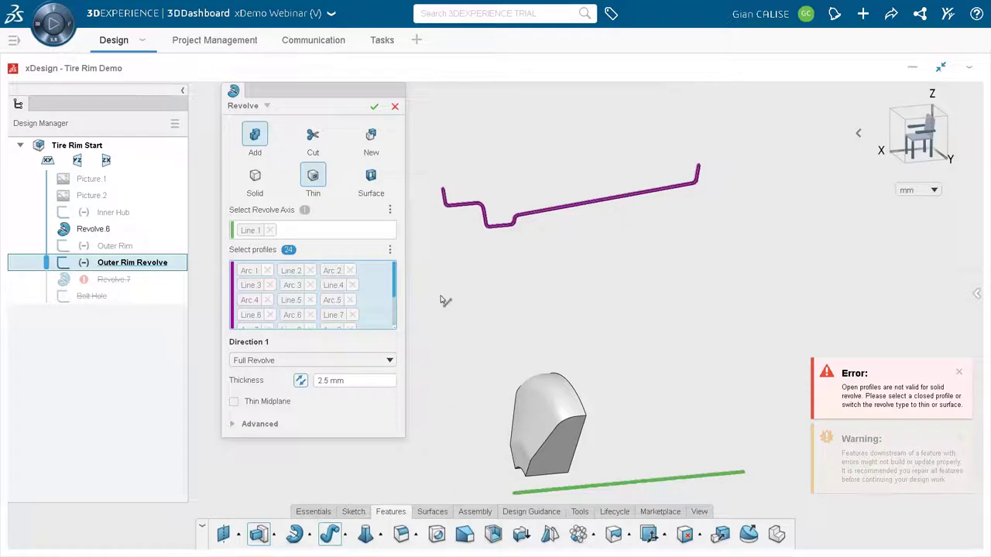
pyautogui.scroll(-2, 445, 296)
pyautogui.click(269, 231)
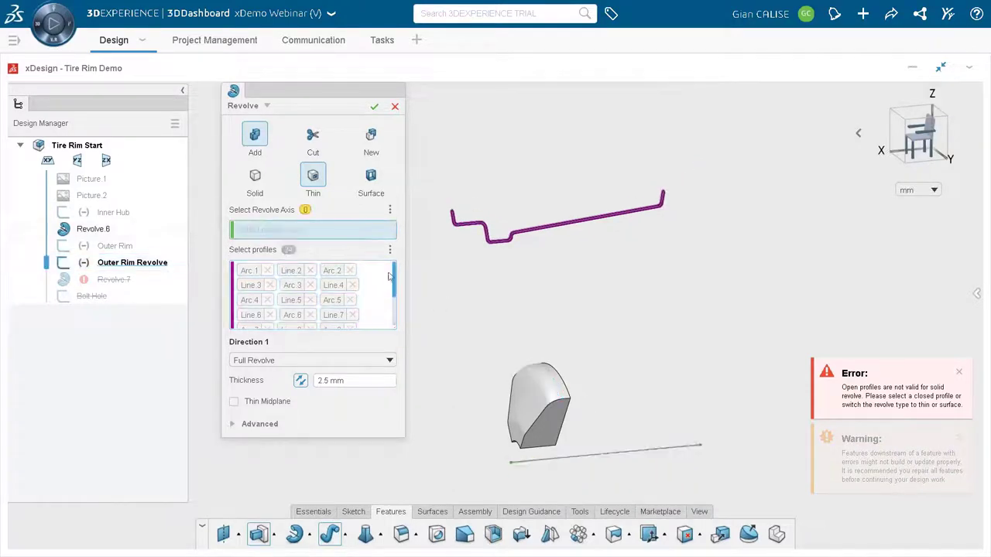
pyautogui.click(641, 453)
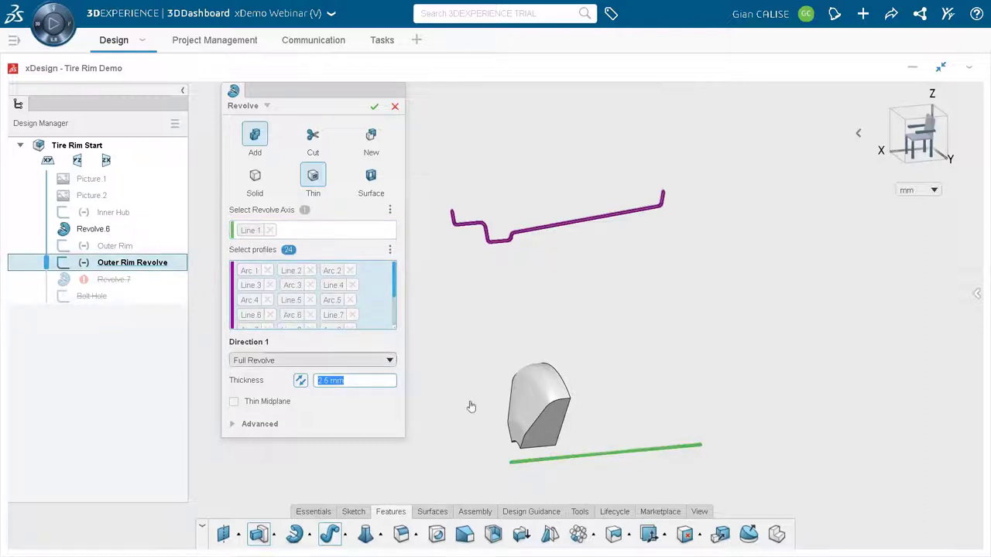
pyautogui.click(331, 361)
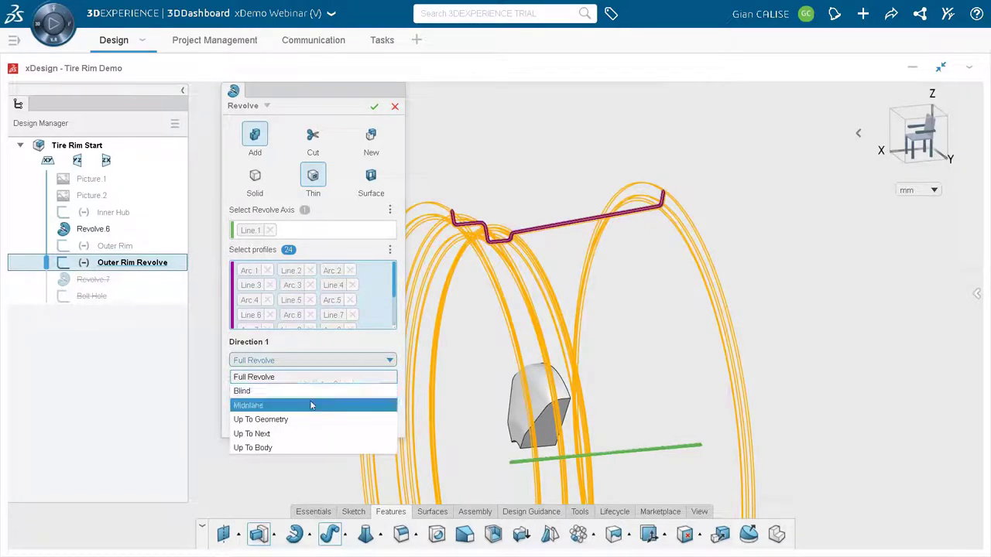
pyautogui.click(311, 406)
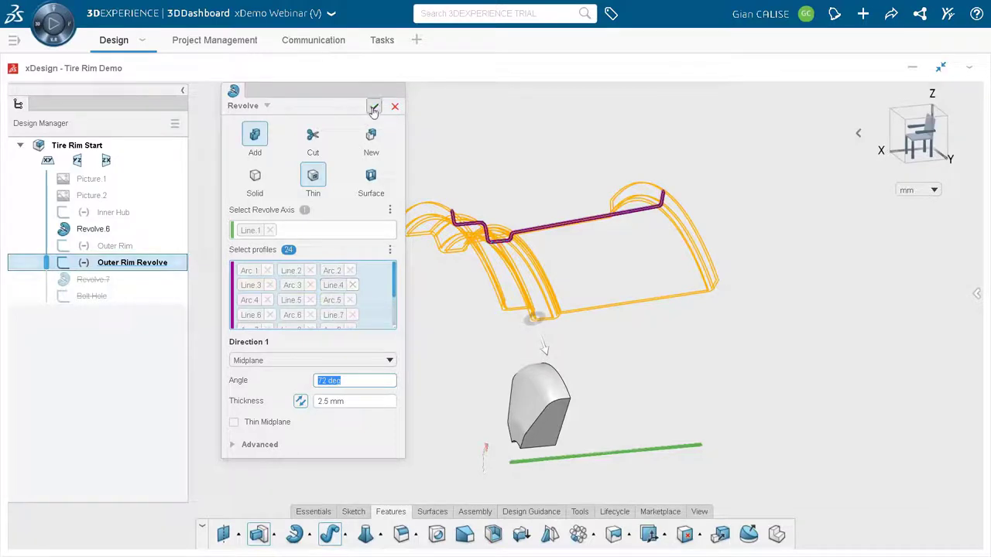
# Flip the 2.5 mm wall thickness to the profile's other side and confirm, creating Revolve.7
pyautogui.scroll(5, 447, 220)
pyautogui.moveTo(446, 220); pyautogui.dragTo(419, 215, button='middle')
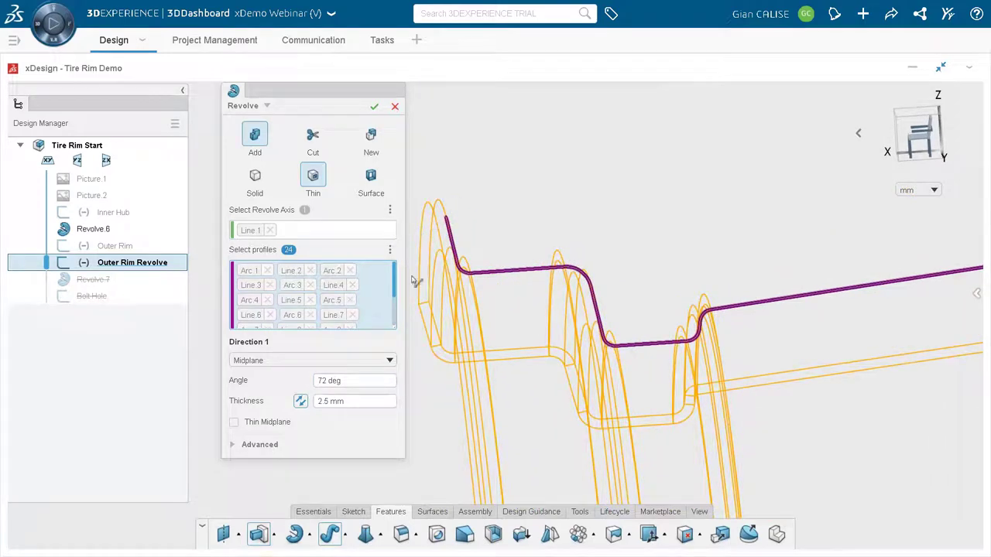
pyautogui.click(301, 404)
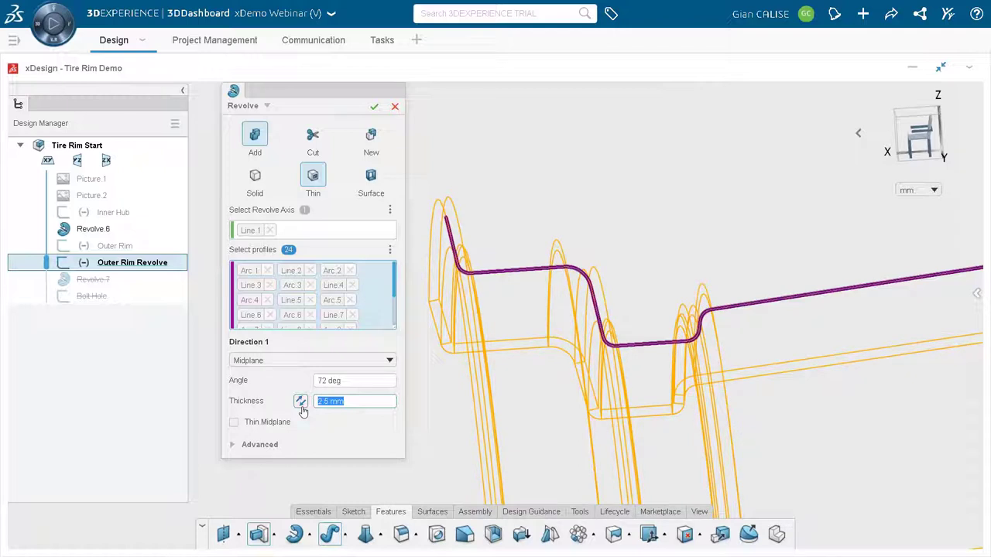
pyautogui.click(301, 403)
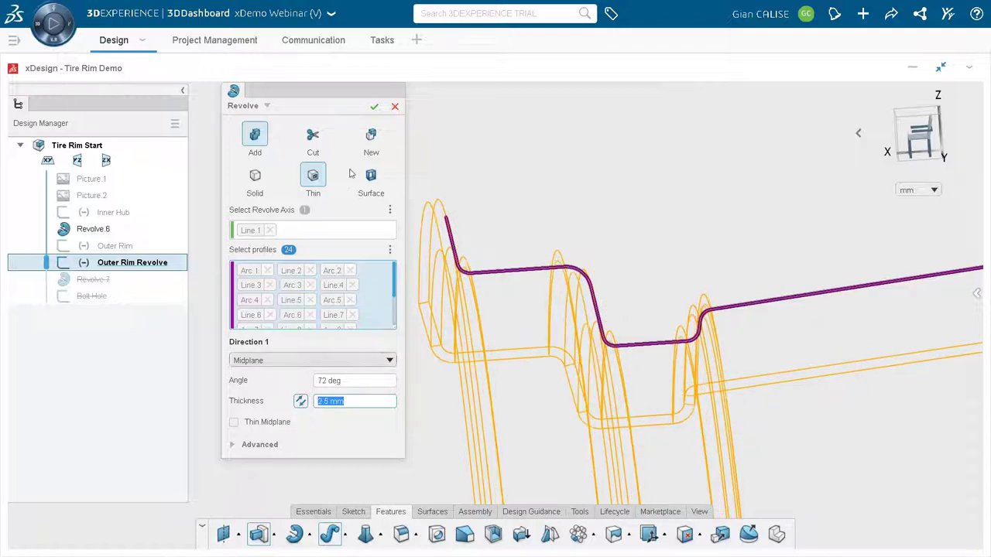
pyautogui.click(373, 109)
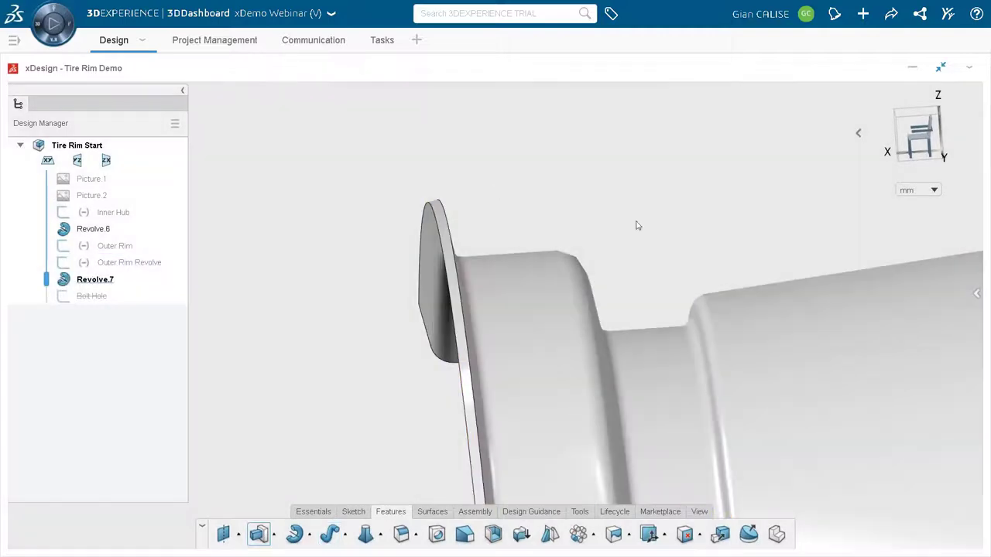
pyautogui.scroll(-3, 635, 224)
pyautogui.moveTo(625, 254); pyautogui.dragTo(661, 317, button='middle')
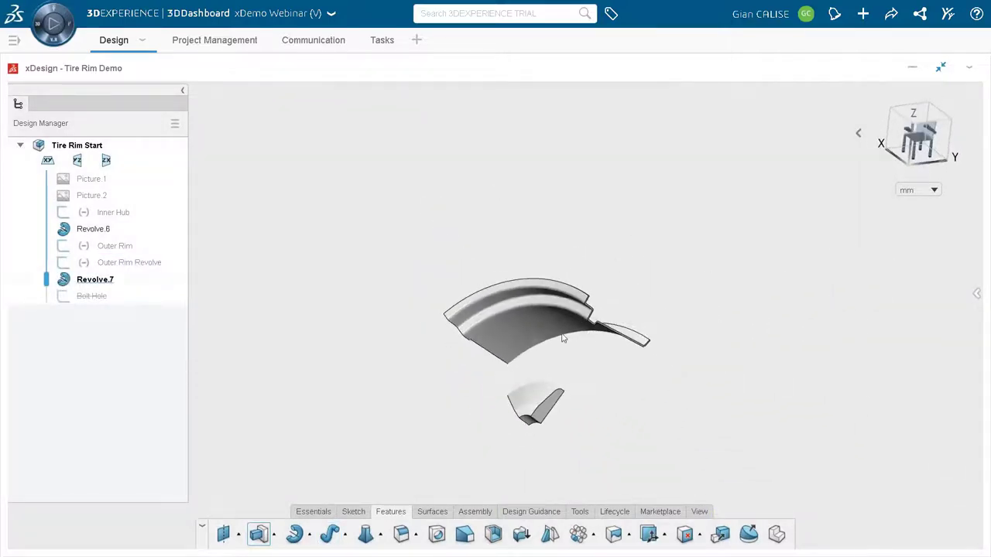
pyautogui.scroll(2, 562, 339)
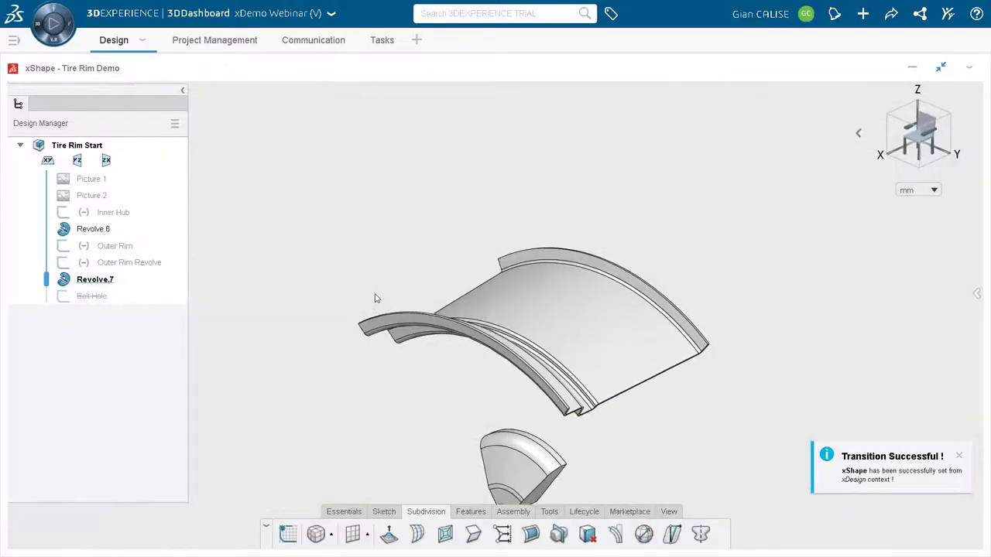
# Show the Picture.1 and Picture.2 reference images of the spoked wheel behind the rim
pyautogui.scroll(-3, 537, 433)
pyautogui.scroll(4, 460, 416)
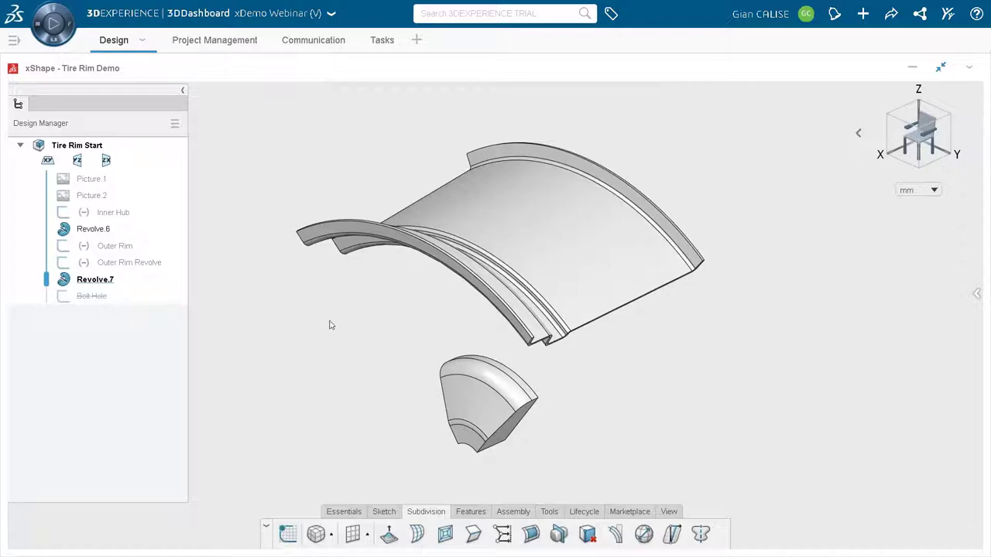
pyautogui.moveTo(346, 329); pyautogui.dragTo(411, 241, button='middle')
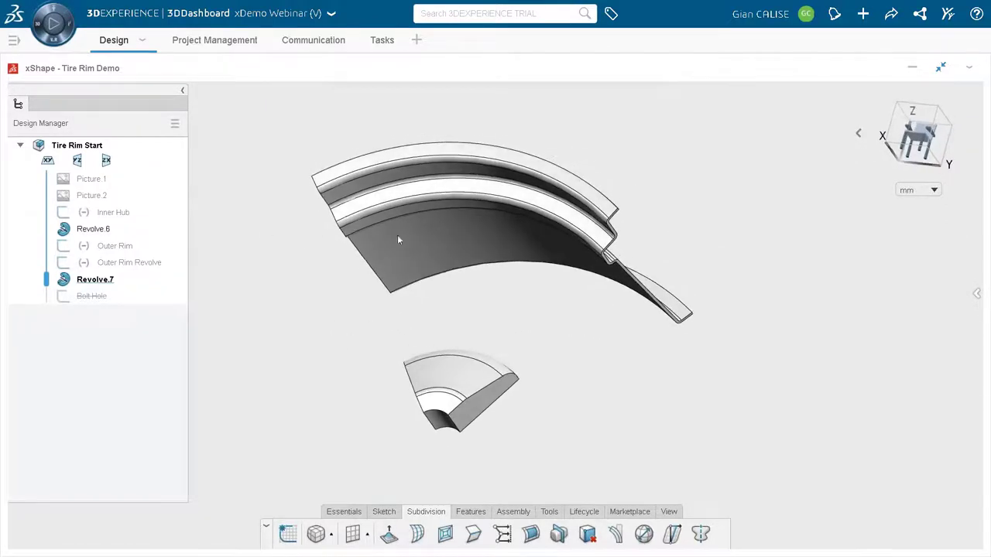
pyautogui.click(90, 180)
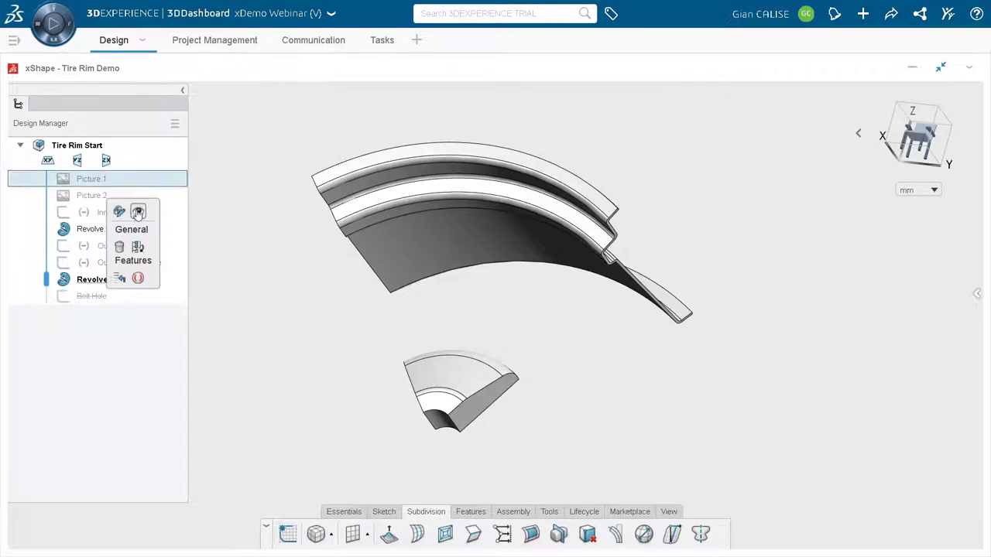
pyautogui.click(138, 212)
pyautogui.click(95, 198)
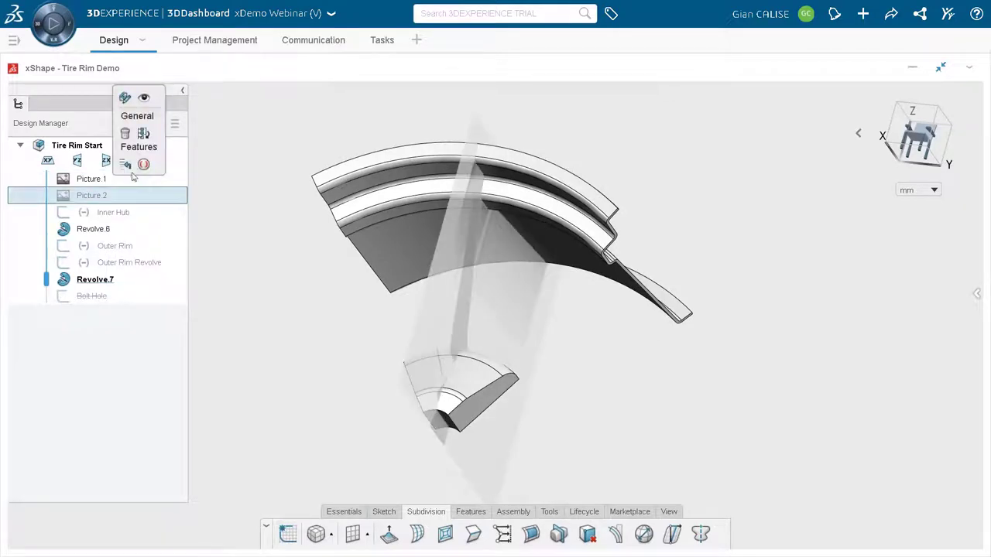
pyautogui.click(142, 102)
# Select the fan-shaped face near the hub and bring up the subdivision primitives list
pyautogui.scroll(3, 422, 405)
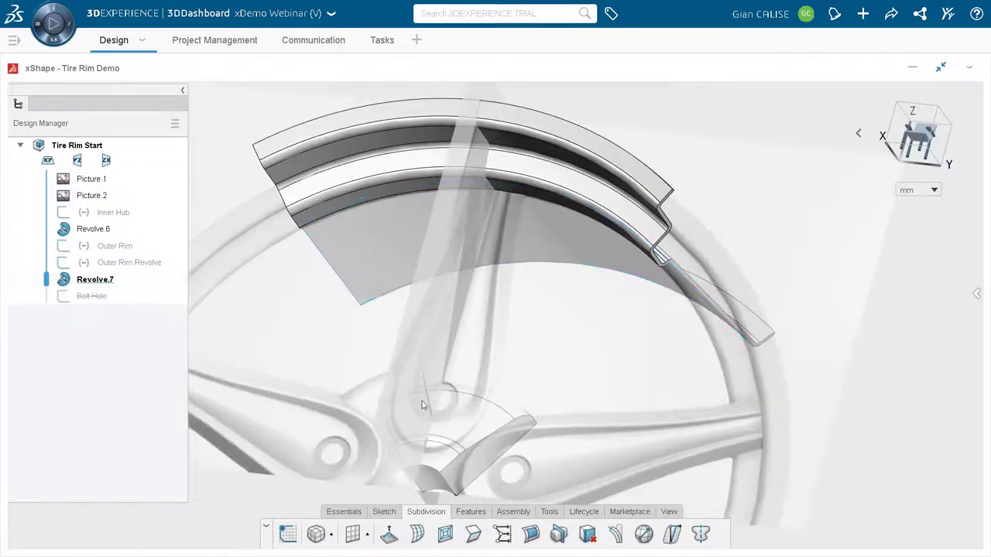
pyautogui.click(423, 405)
pyautogui.click(331, 535)
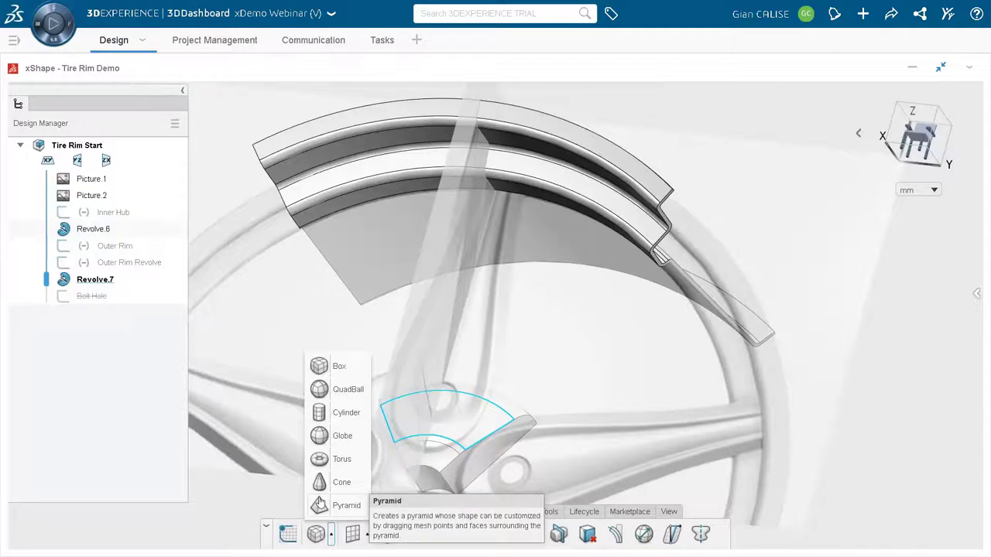
# Place a FreeForm box stretching hub to rim, with 1×1×3 segments and scale 42
pyautogui.click(320, 369)
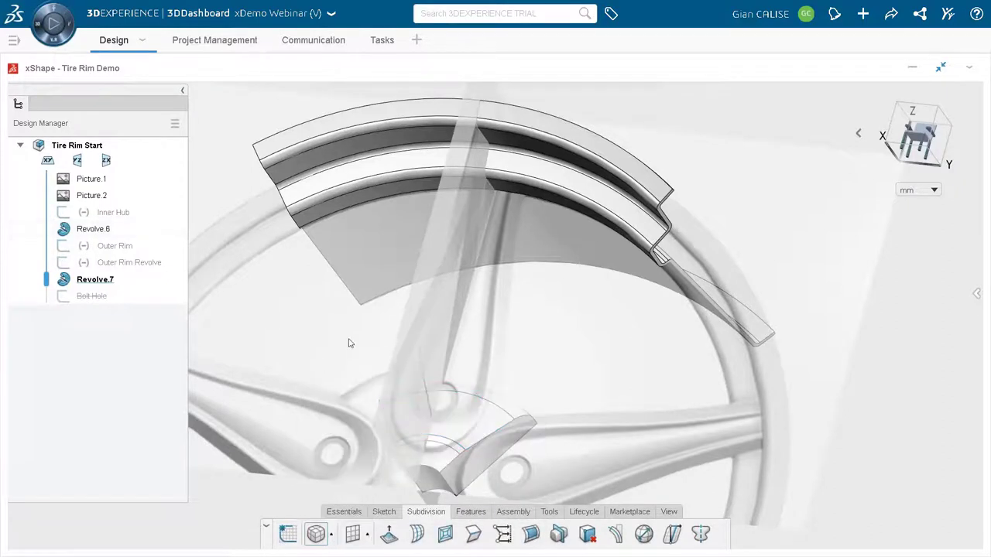
pyautogui.click(470, 345)
pyautogui.moveTo(470, 345); pyautogui.dragTo(490, 338, button='right')
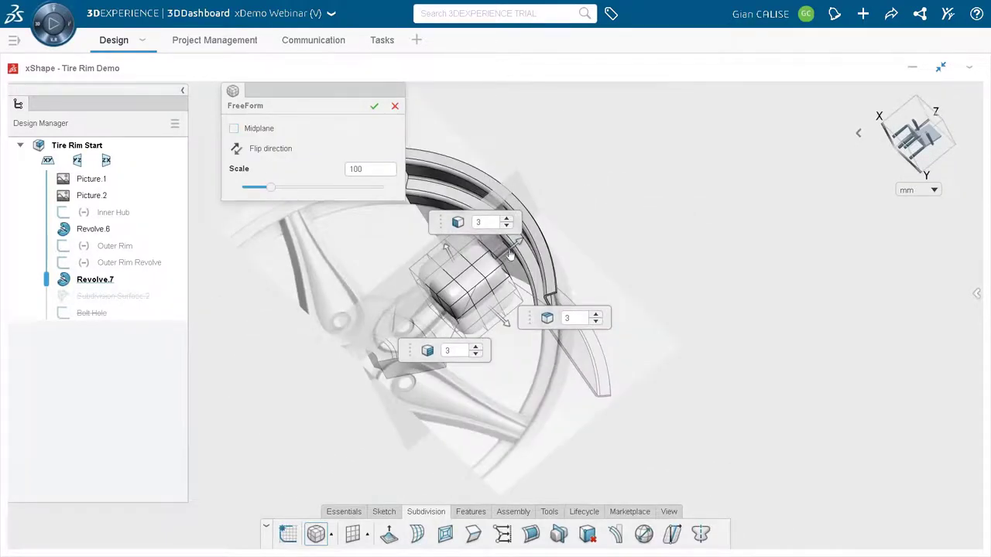
pyautogui.moveTo(532, 248); pyautogui.dragTo(572, 210)
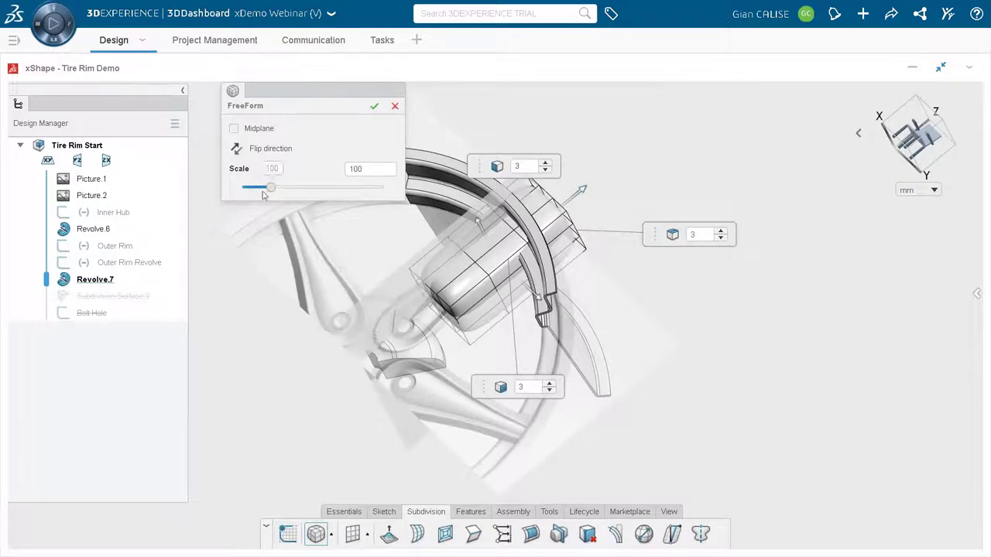
pyautogui.moveTo(270, 189); pyautogui.dragTo(251, 191)
pyautogui.moveTo(507, 260); pyautogui.dragTo(554, 212)
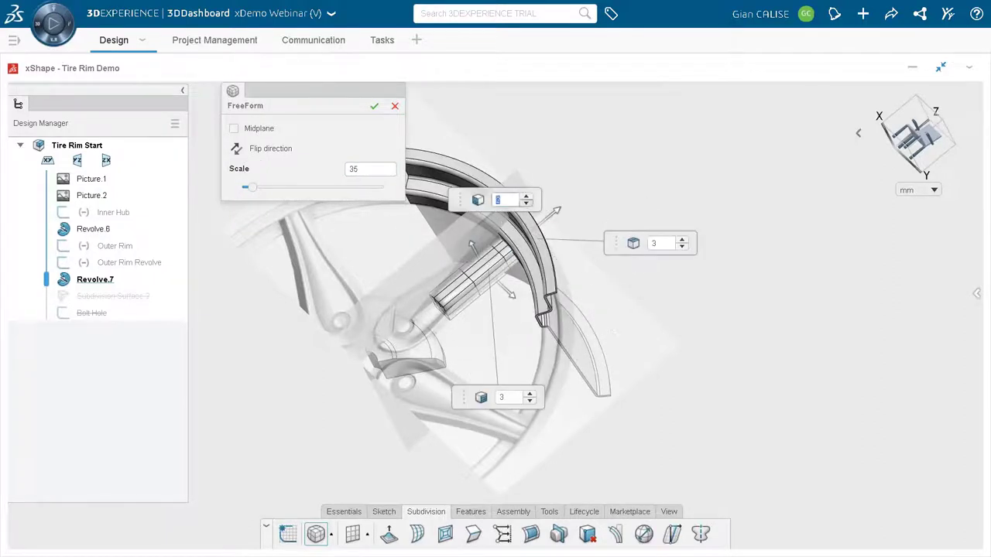
pyautogui.write('1')
pyautogui.click(682, 246)
pyautogui.click(682, 246)
pyautogui.scroll(3, 480, 274)
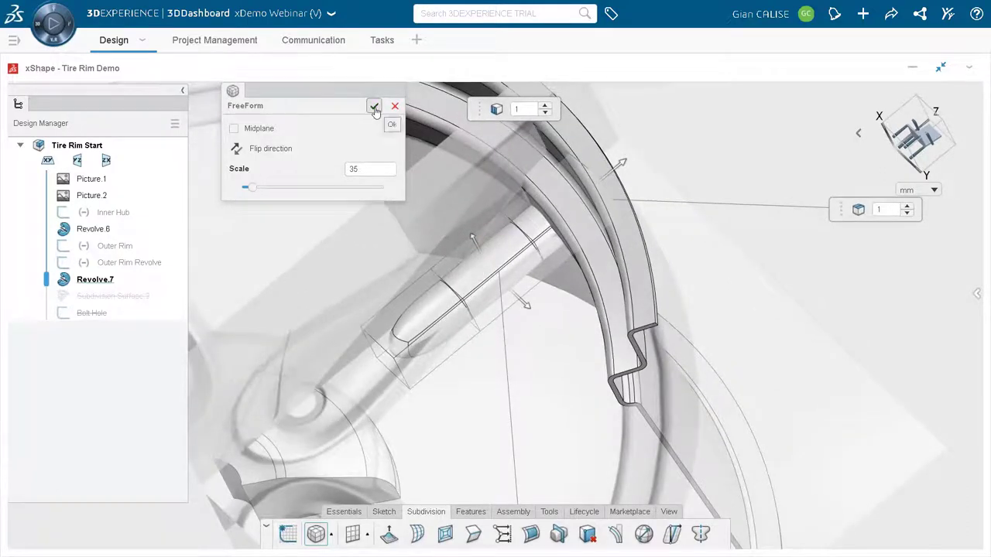
pyautogui.moveTo(250, 189); pyautogui.dragTo(260, 189)
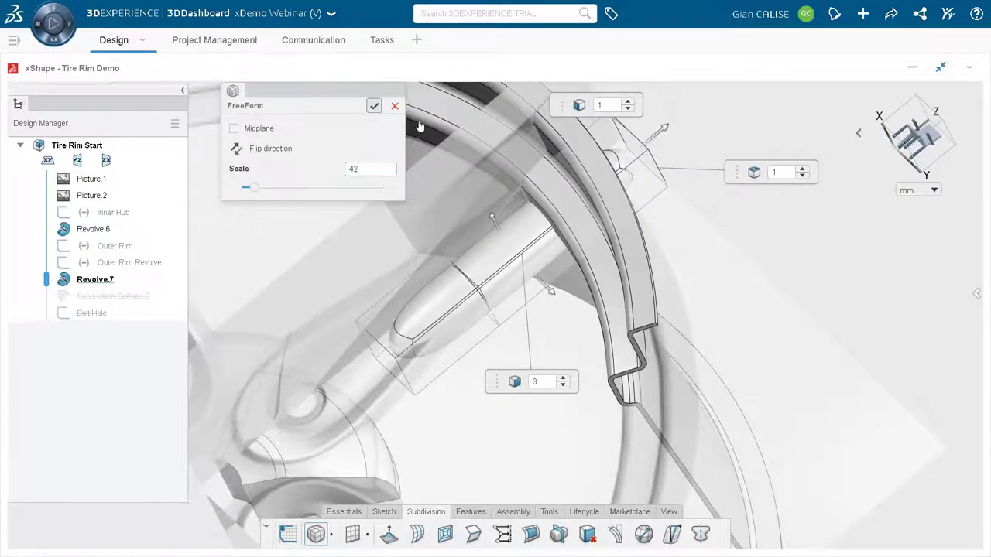
# Confirm the box, then slide its cage points along the rim and raise them
pyautogui.click(374, 105)
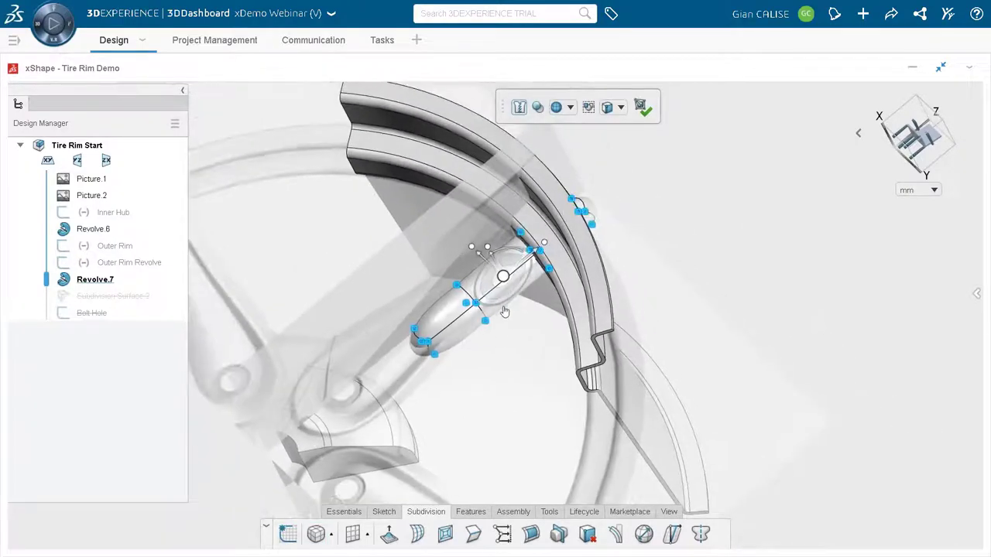
pyautogui.moveTo(494, 359); pyautogui.dragTo(432, 296, button='middle')
pyautogui.moveTo(414, 279); pyautogui.dragTo(380, 261)
pyautogui.moveTo(380, 261); pyautogui.dragTo(462, 280, button='middle')
pyautogui.moveTo(455, 274); pyautogui.dragTo(447, 237)
pyautogui.moveTo(447, 237); pyautogui.dragTo(411, 372, button='middle')
# Stretch the cage points along the spoke so the rounded tube reaches the rim, then deselect
pyautogui.scroll(3, 476, 279)
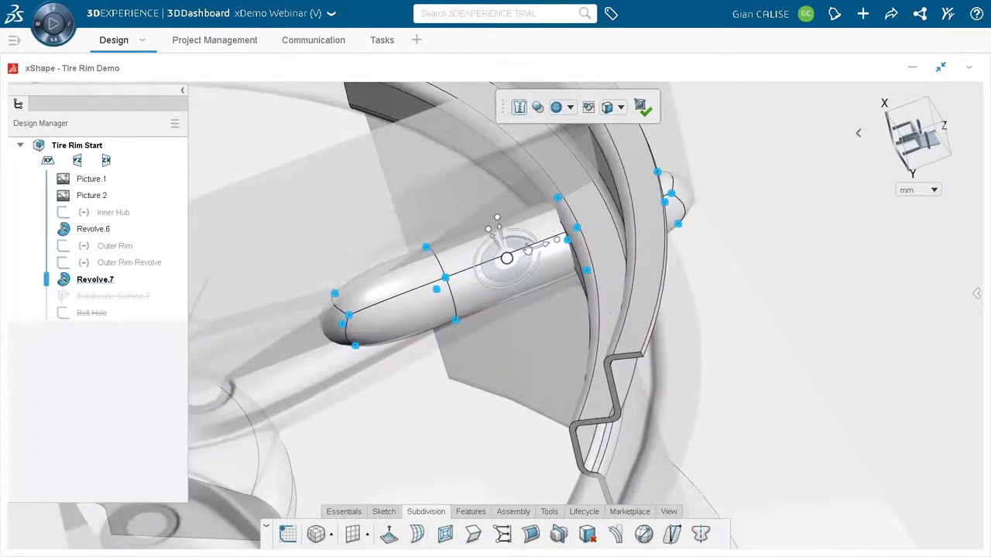
pyautogui.moveTo(532, 254); pyautogui.dragTo(486, 223)
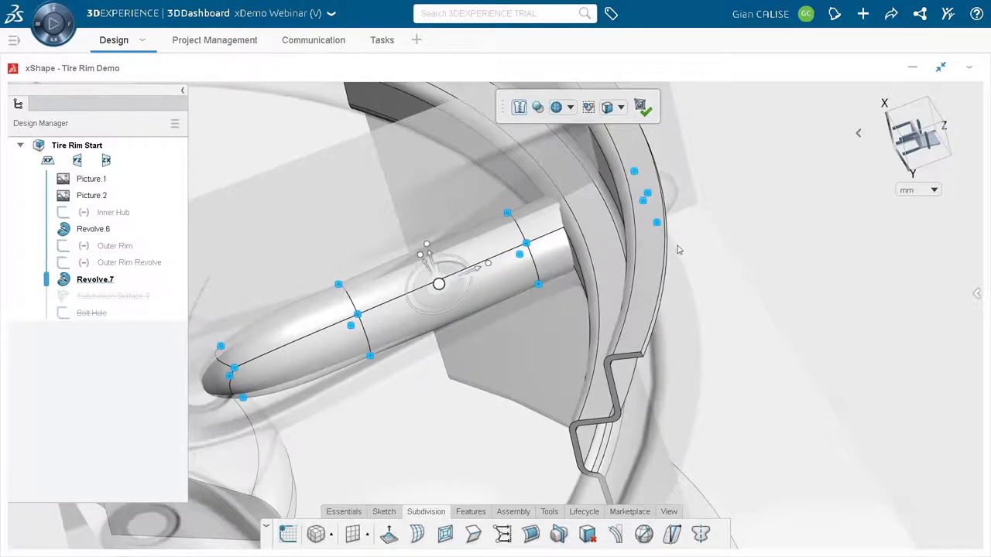
pyautogui.moveTo(563, 318); pyautogui.dragTo(645, 323, button='middle')
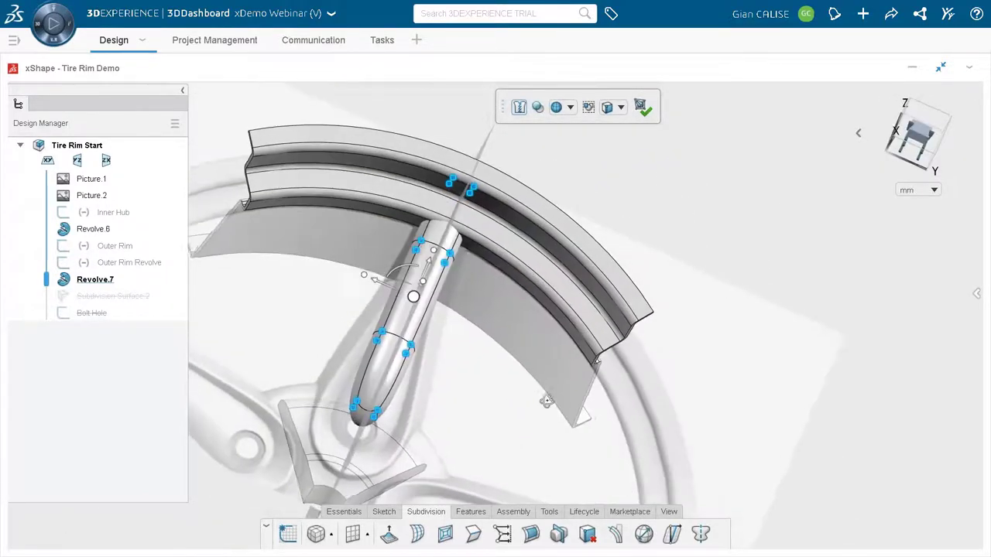
pyautogui.click(647, 210)
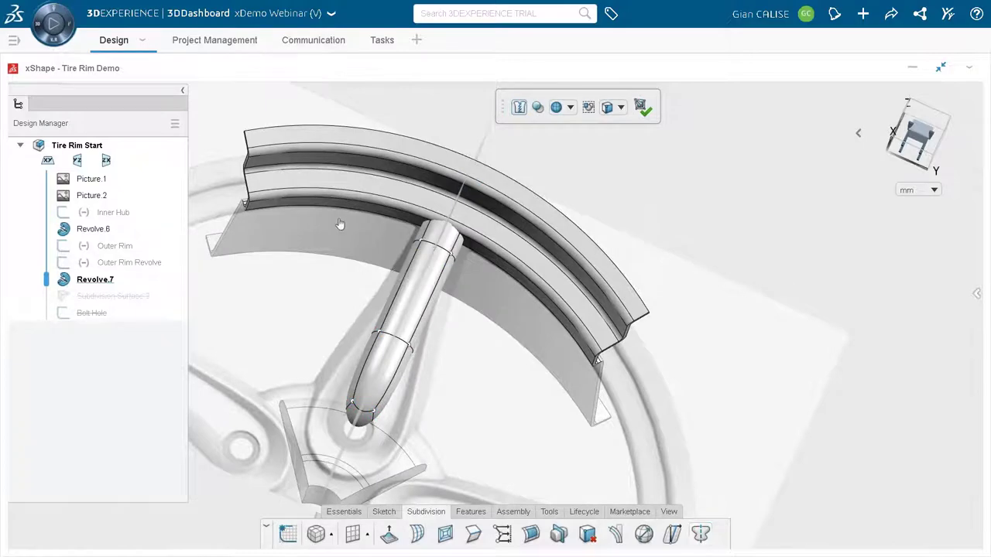
pyautogui.scroll(-5, 437, 253)
pyautogui.moveTo(468, 309); pyautogui.dragTo(435, 319, button='middle')
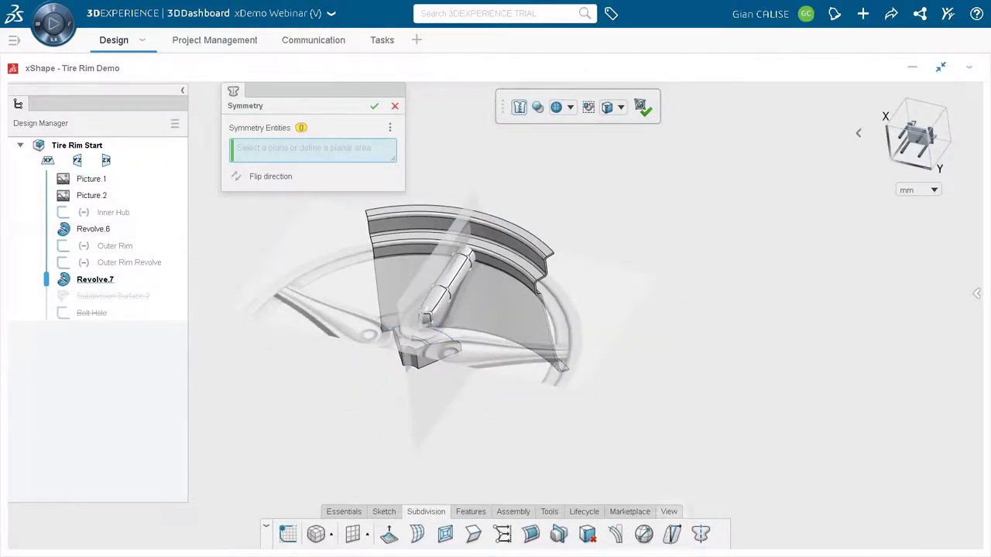
# Mirror the spoke about the ZX plane and select its end face
pyautogui.click(669, 512)
pyautogui.click(570, 535)
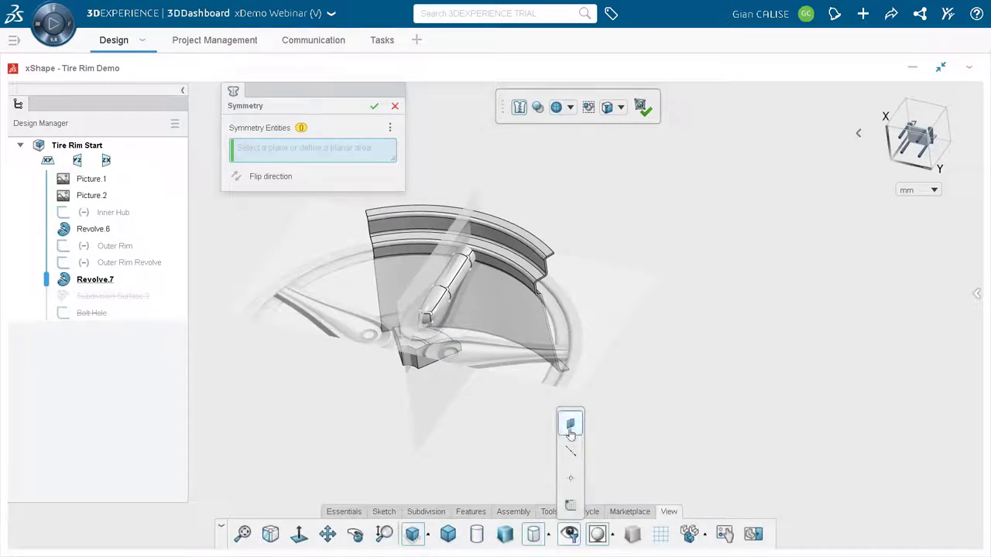
pyautogui.click(394, 387)
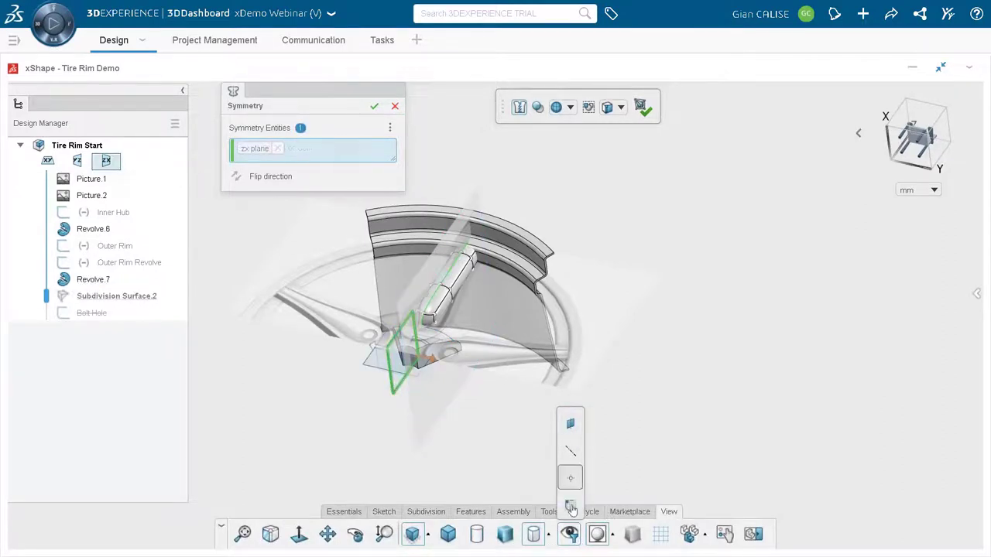
pyautogui.click(426, 512)
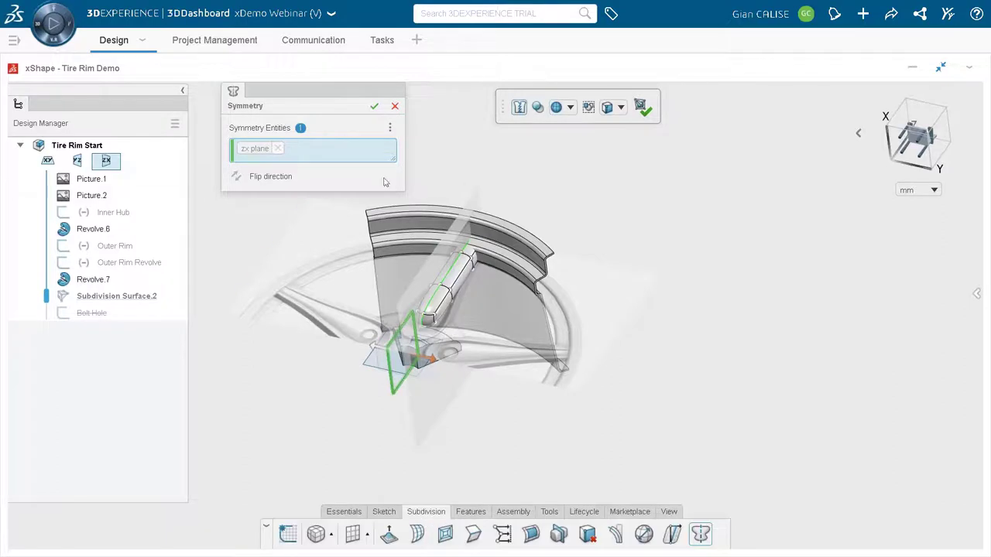
pyautogui.scroll(5, 470, 266)
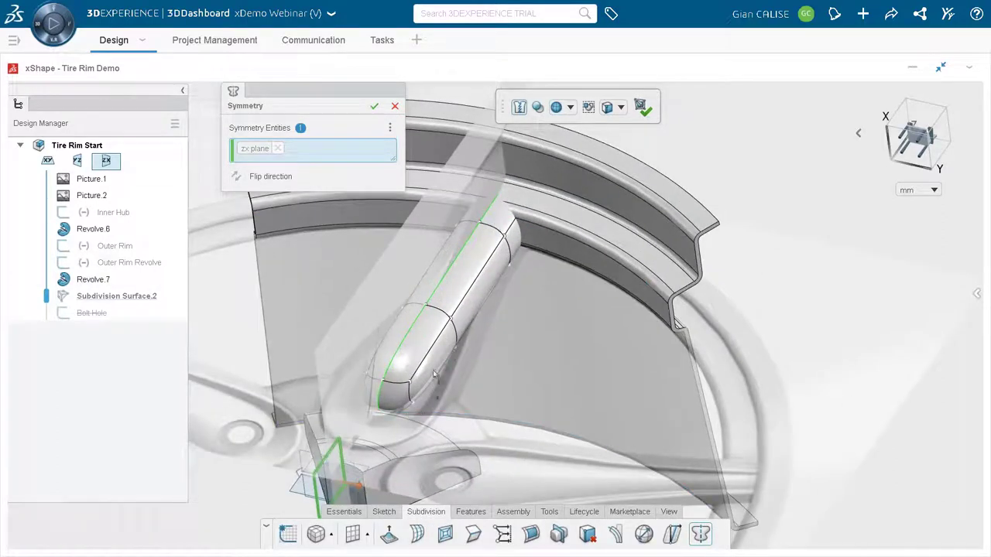
pyautogui.click(374, 107)
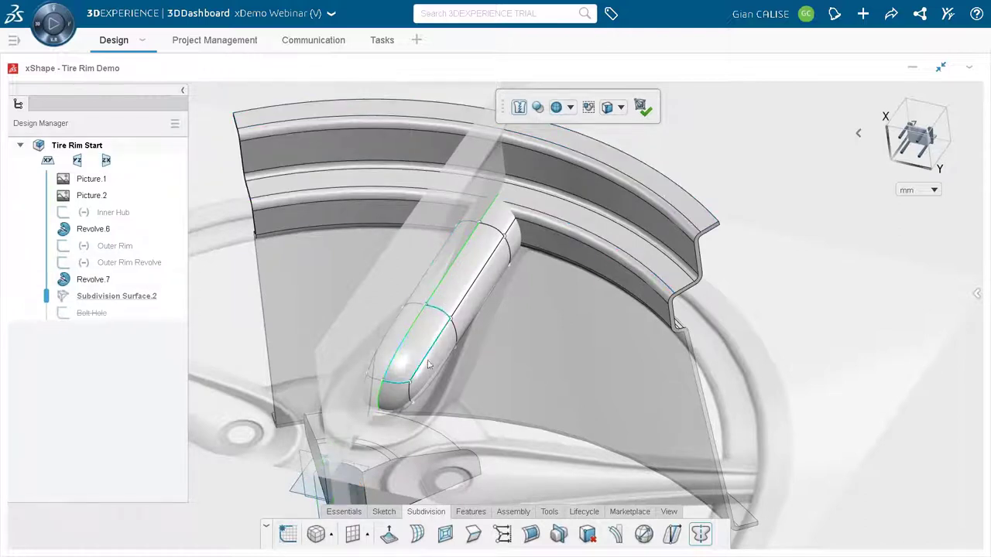
pyautogui.click(395, 404)
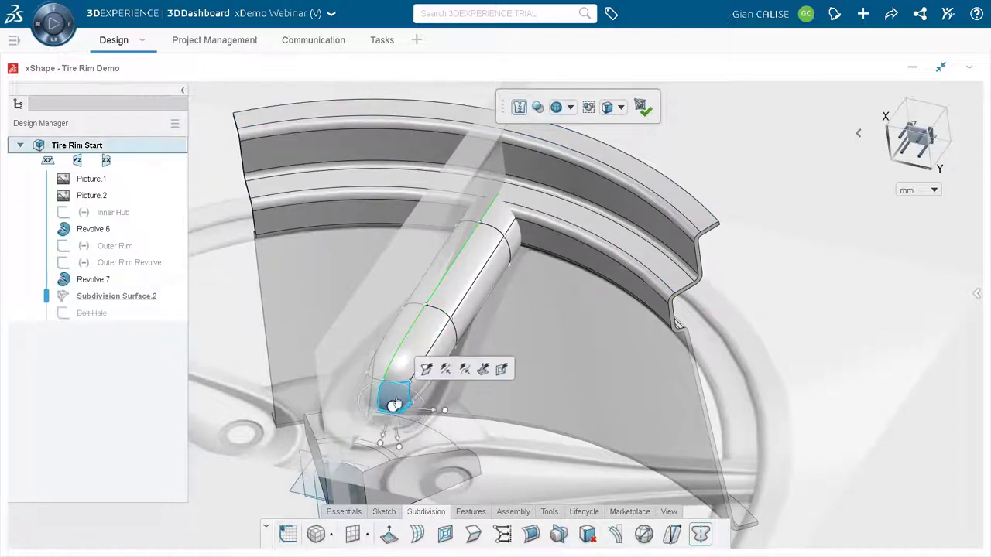
# Sharpen the spoke's whole face loop so it becomes a squared-off, flat-sided bar
pyautogui.doubleClick(392, 405)
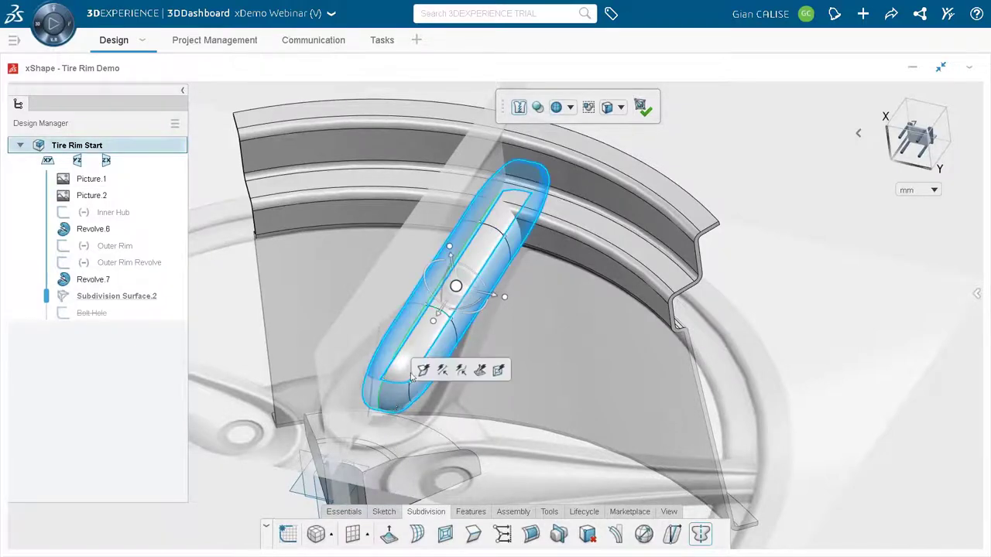
pyautogui.click(424, 371)
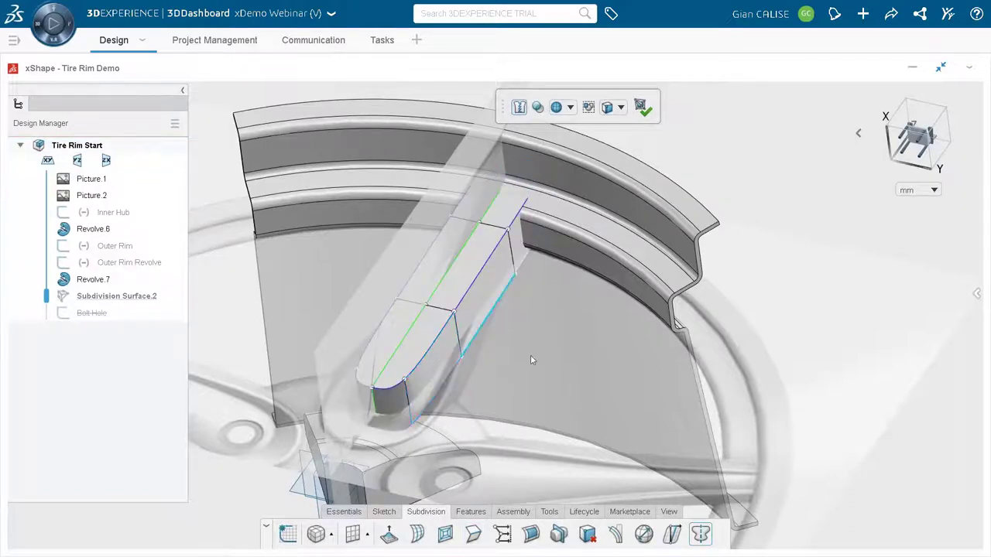
pyautogui.scroll(-3, 531, 360)
pyautogui.moveTo(534, 363); pyautogui.dragTo(513, 387, button='middle')
pyautogui.moveTo(424, 287); pyautogui.dragTo(498, 317, button='middle')
# Raise the spoke cage, then tilt its hub-end vertices about 9° and shift them toward the hub
pyautogui.scroll(2, 433, 289)
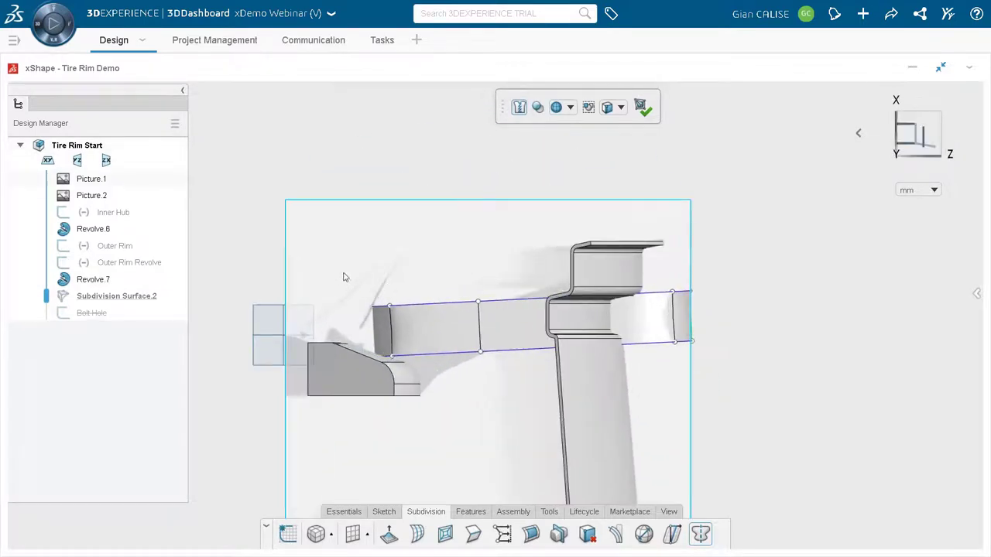
pyautogui.scroll(2, 568, 353)
pyautogui.click(525, 343)
pyautogui.moveTo(523, 350); pyautogui.dragTo(465, 316)
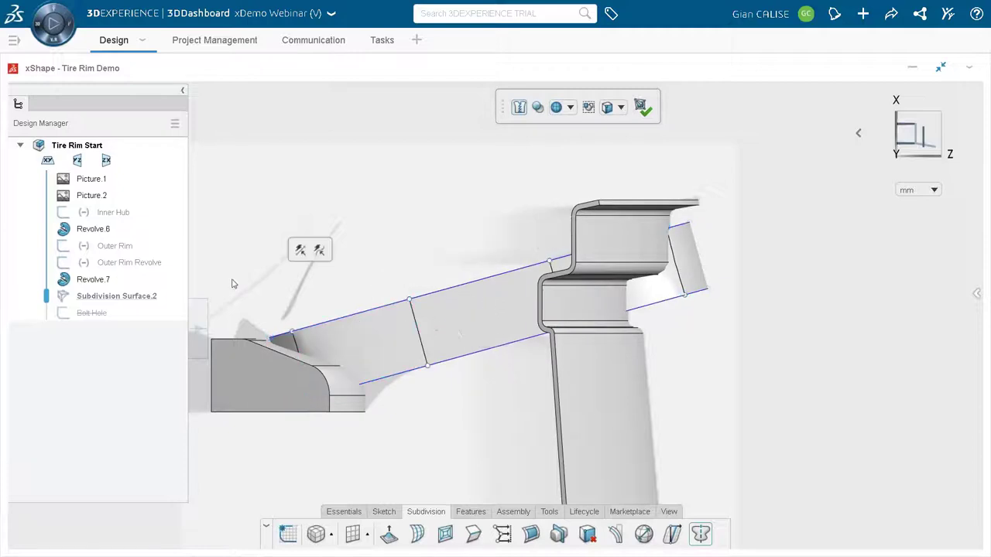
pyautogui.moveTo(231, 280); pyautogui.dragTo(441, 425)
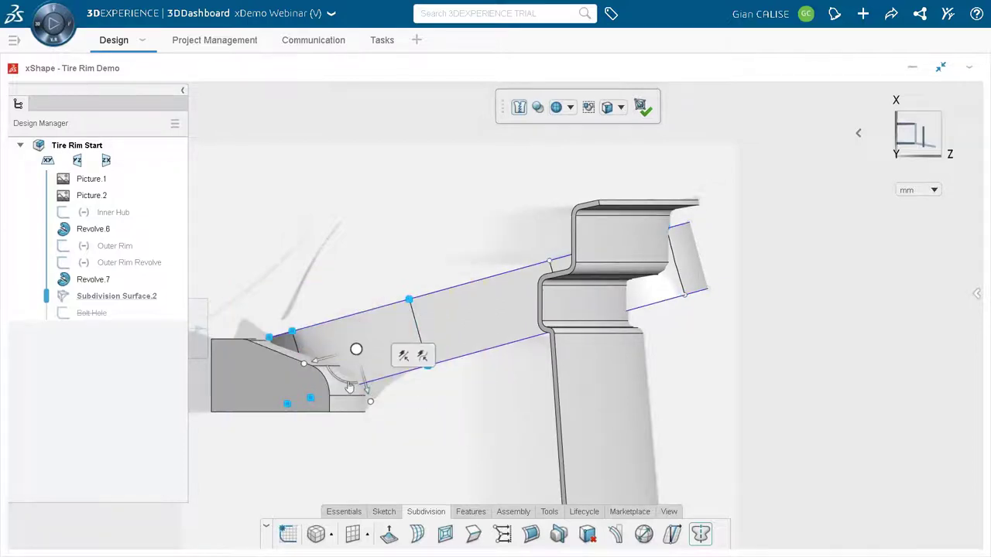
pyautogui.moveTo(337, 372); pyautogui.dragTo(345, 387)
pyautogui.moveTo(318, 355); pyautogui.dragTo(277, 355)
pyautogui.moveTo(326, 381); pyautogui.dragTo(325, 377)
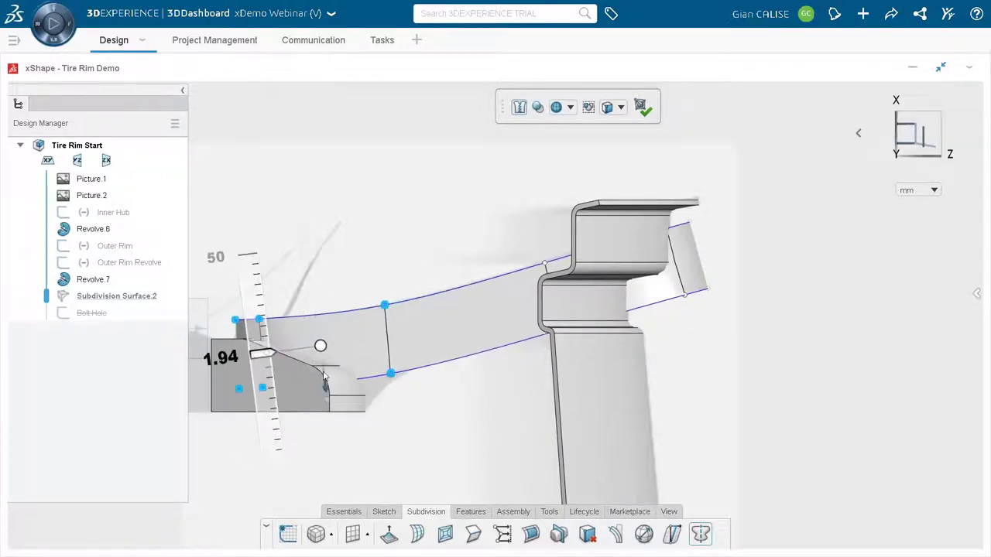
# Move the small cage vertex at the spoke's end toward the hub
pyautogui.click(251, 378)
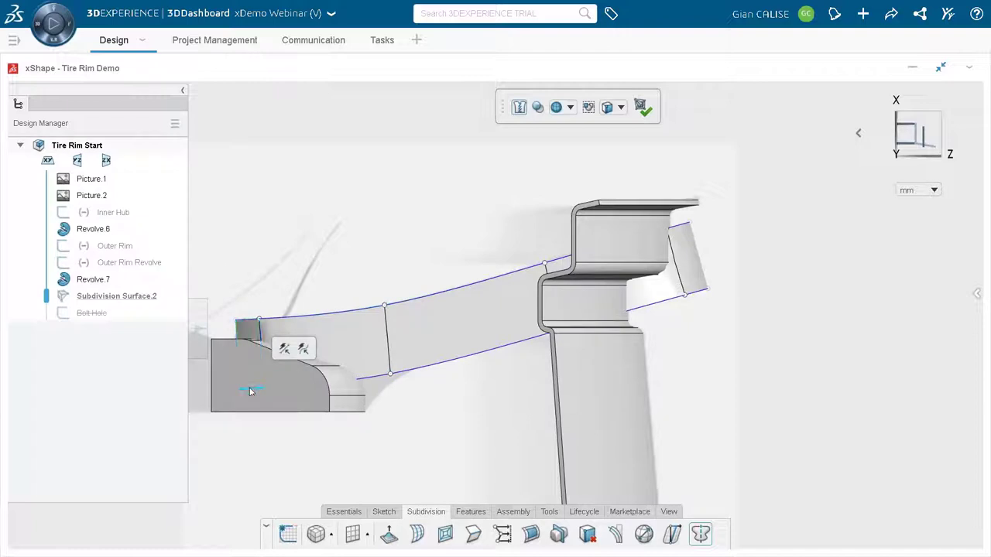
pyautogui.click(250, 390)
pyautogui.rightClick(242, 389)
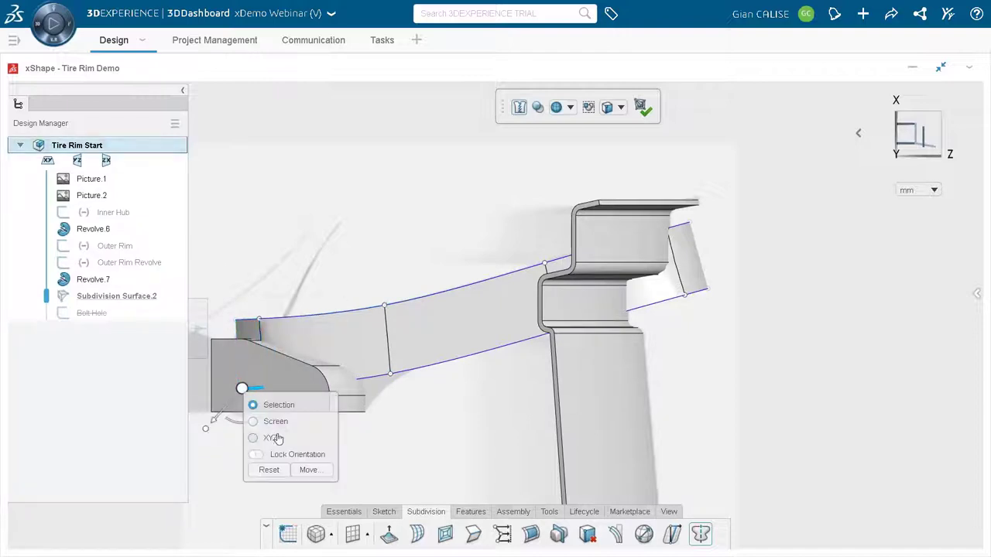
pyautogui.moveTo(281, 393); pyautogui.dragTo(263, 390)
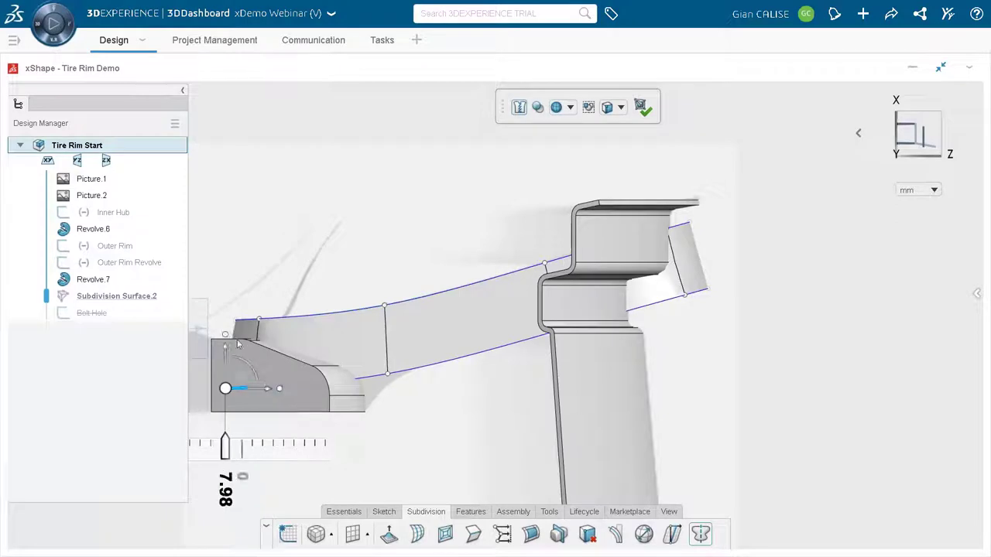
pyautogui.scroll(5, 238, 344)
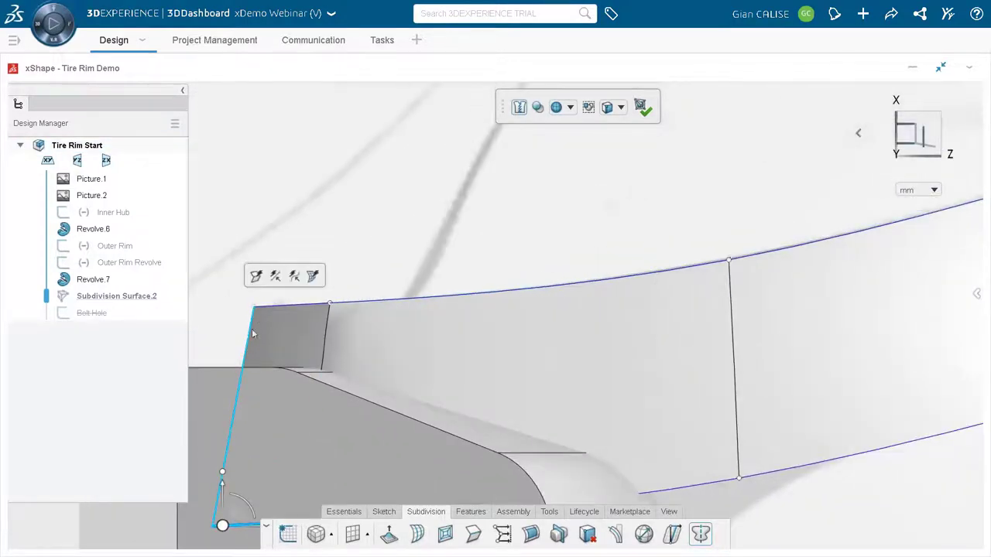
pyautogui.scroll(-5, 538, 387)
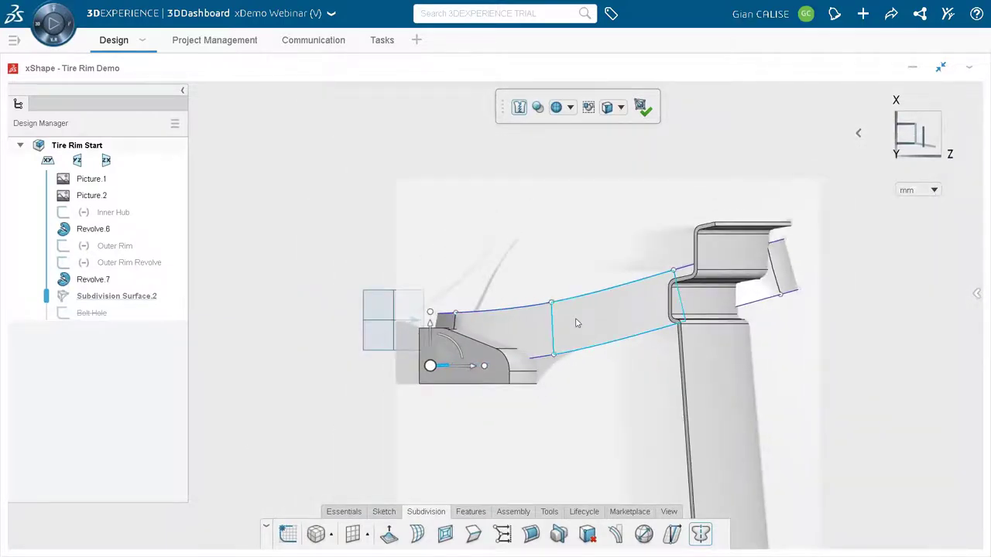
# Lift the spoke's rim-end faces to about 11.85 so they tuck into the rim
pyautogui.click(801, 280)
pyautogui.scroll(3, 805, 277)
pyautogui.moveTo(807, 286)
pyautogui.mouseDown()
pyautogui.moveTo(859, 290)
pyautogui.moveTo(859, 261)
pyautogui.moveTo(805, 268)
pyautogui.mouseUp()
pyautogui.click(635, 338)
pyautogui.moveTo(636, 319)
pyautogui.mouseDown()
pyautogui.moveTo(636, 288)
pyautogui.moveTo(636, 301)
pyautogui.mouseUp()
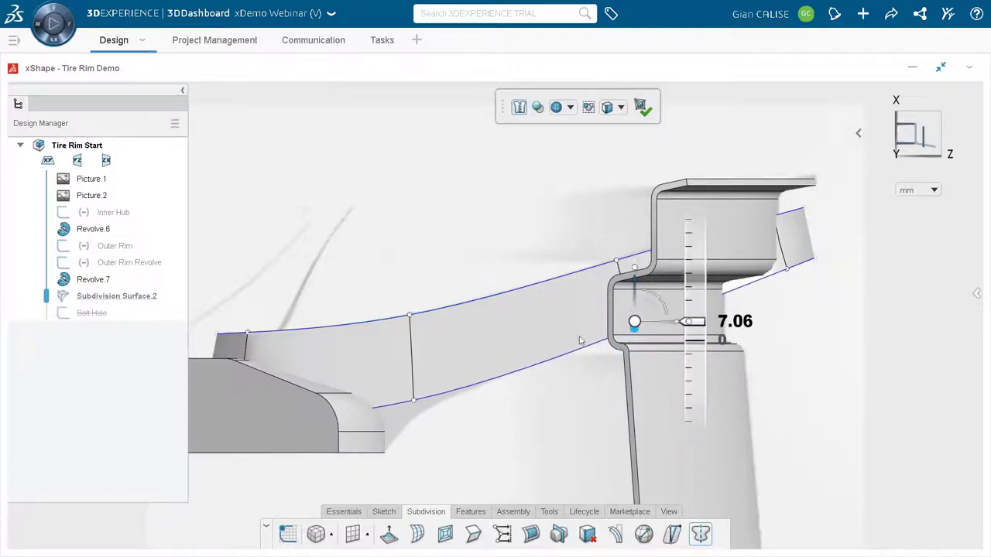
pyautogui.moveTo(550, 364); pyautogui.dragTo(542, 370)
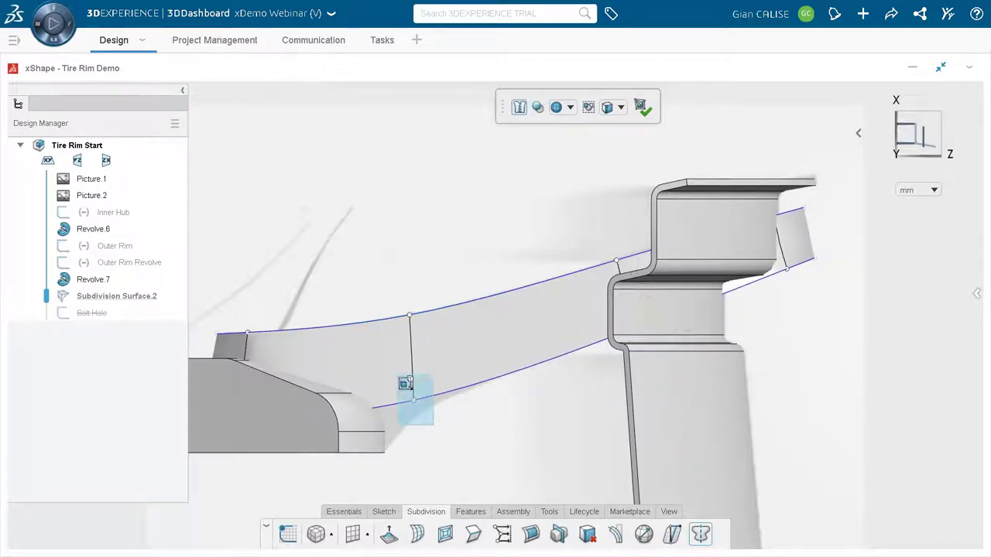
# Pull a vertex on the spoke's lower edge into position
pyautogui.click(411, 398)
pyautogui.moveTo(414, 364)
pyautogui.mouseDown()
pyautogui.moveTo(414, 387)
pyautogui.moveTo(414, 373)
pyautogui.mouseUp()
pyautogui.scroll(-3, 495, 302)
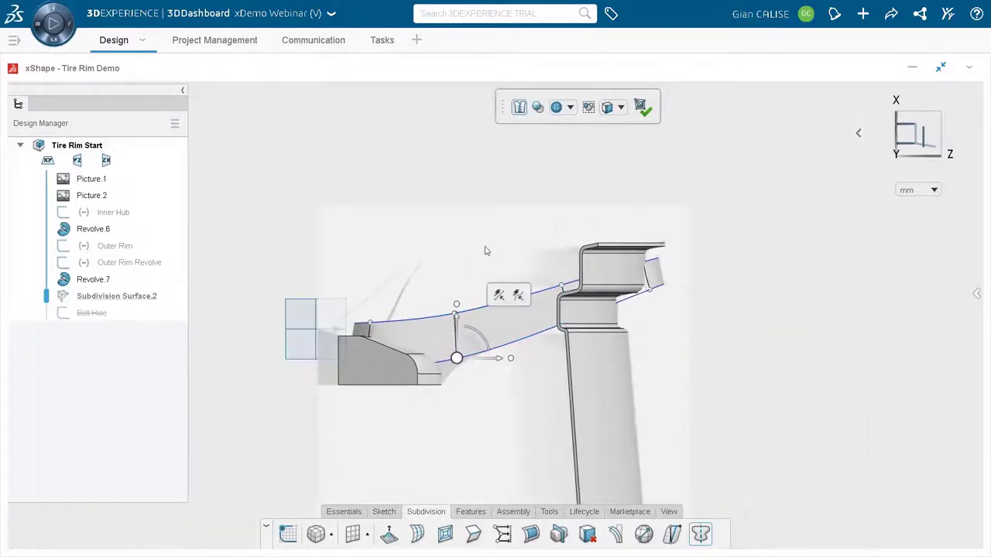
pyautogui.moveTo(486, 250); pyautogui.dragTo(646, 379, button='middle')
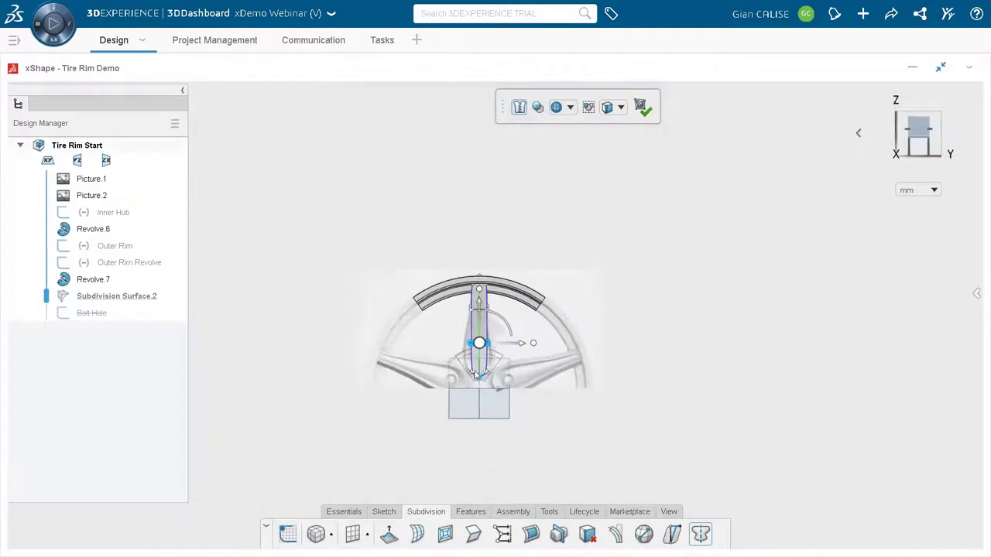
# Widen the lower spoke vertices horizontally into a teardrop and raise a hub-end vertex
pyautogui.scroll(5, 477, 374)
pyautogui.scroll(2, 586, 366)
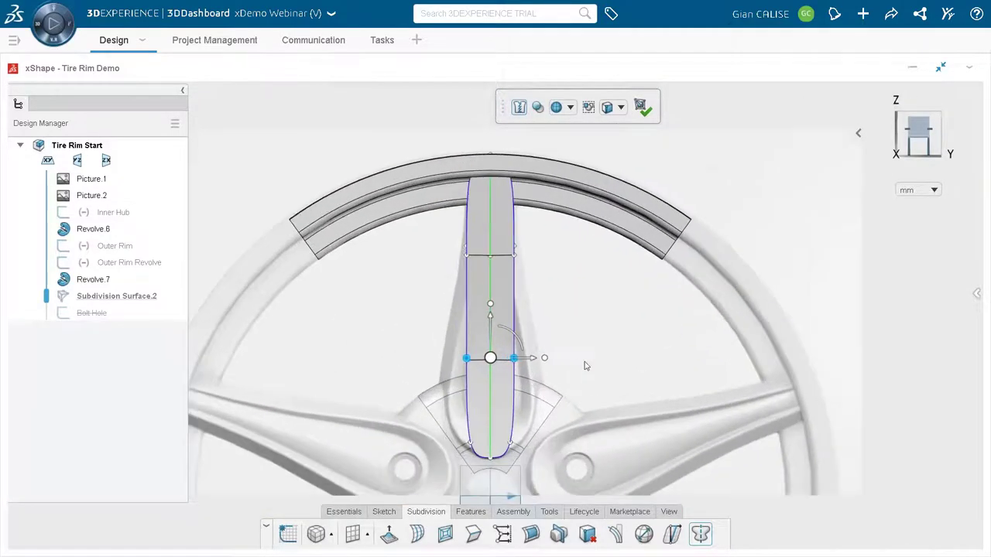
pyautogui.moveTo(395, 330); pyautogui.dragTo(552, 489)
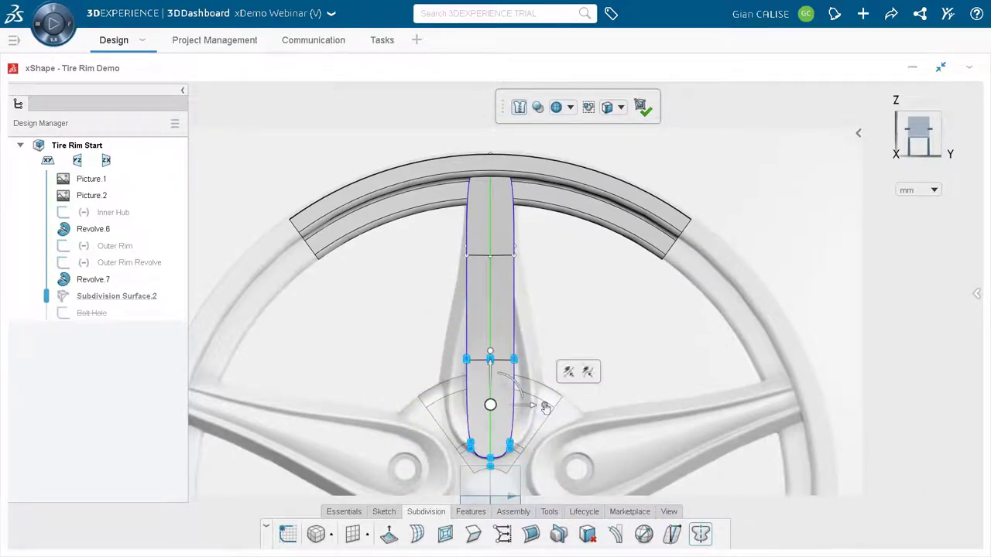
pyautogui.moveTo(545, 408); pyautogui.dragTo(613, 374)
pyautogui.click(571, 449)
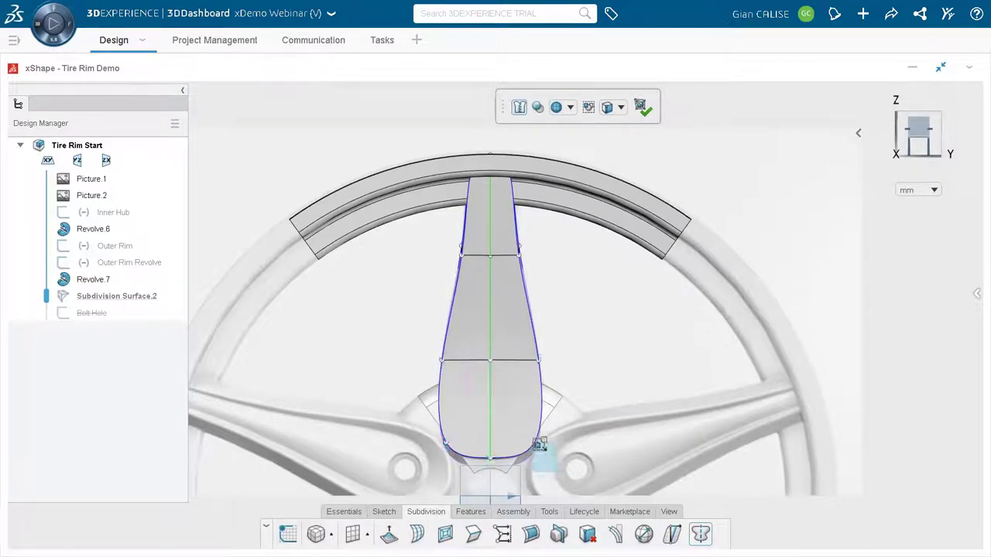
pyautogui.click(532, 443)
pyautogui.moveTo(535, 427); pyautogui.dragTo(538, 398)
pyautogui.scroll(-2, 504, 250)
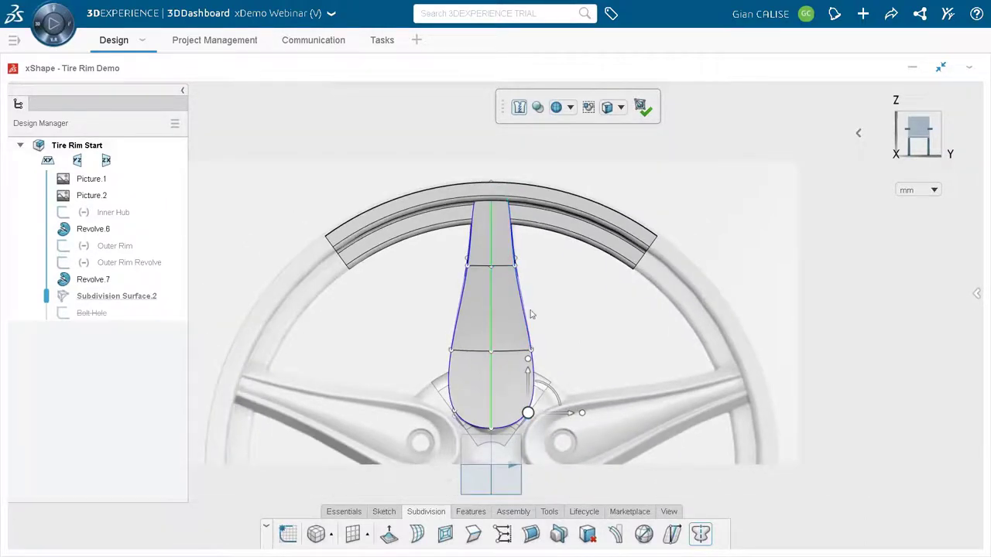
pyautogui.moveTo(540, 309); pyautogui.dragTo(519, 217, button='middle')
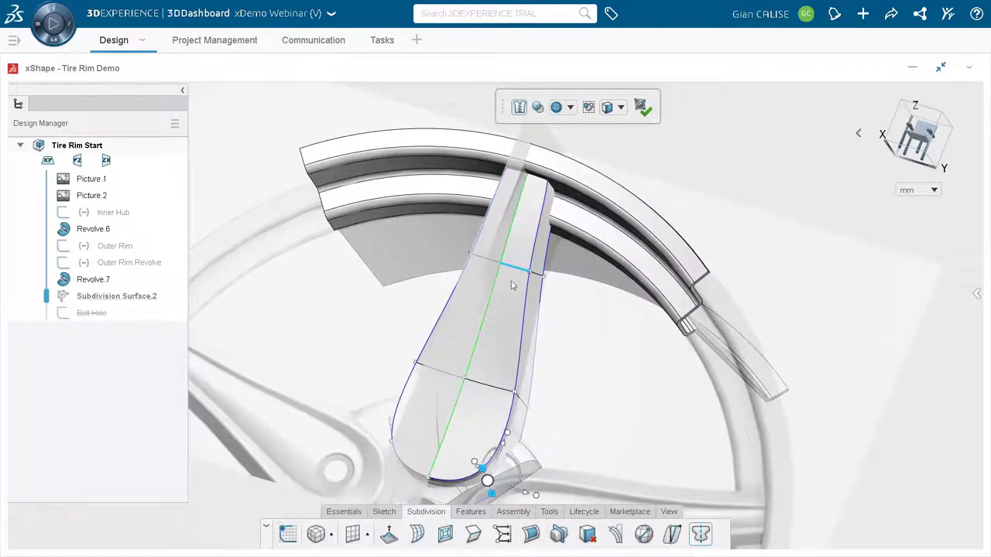
# Insert an edge loop across the spoke from its inner lengthwise edge
pyautogui.click(476, 386)
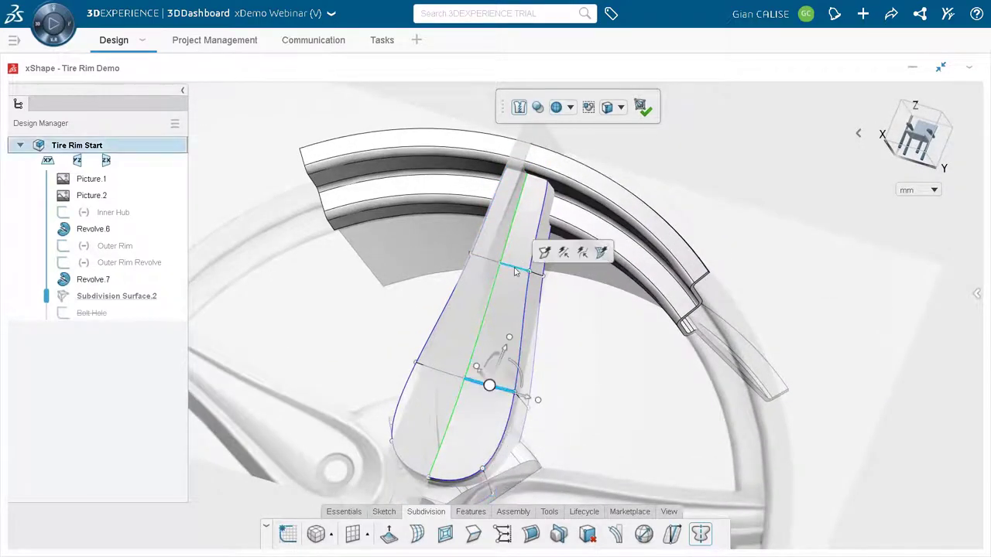
pyautogui.click(531, 329)
pyautogui.click(525, 318)
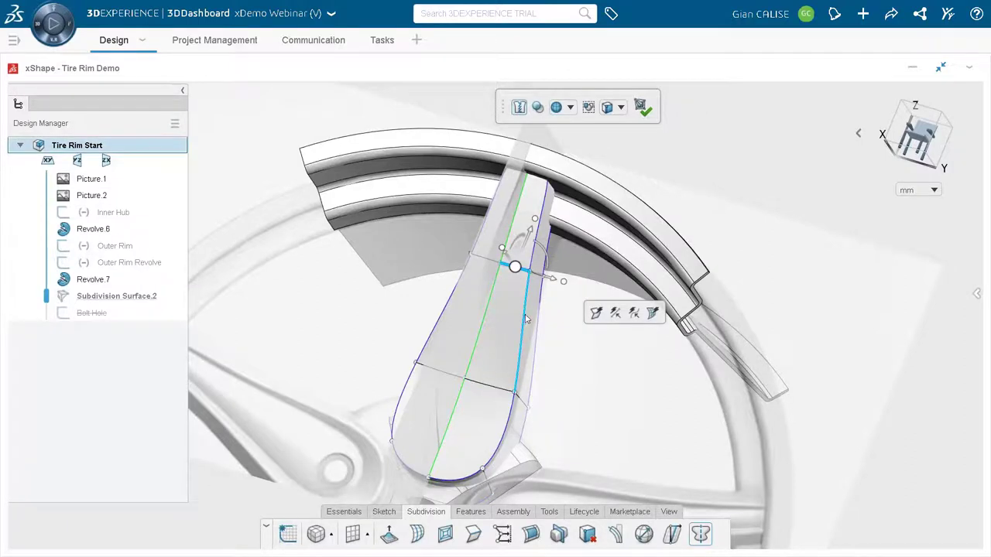
pyautogui.click(526, 317)
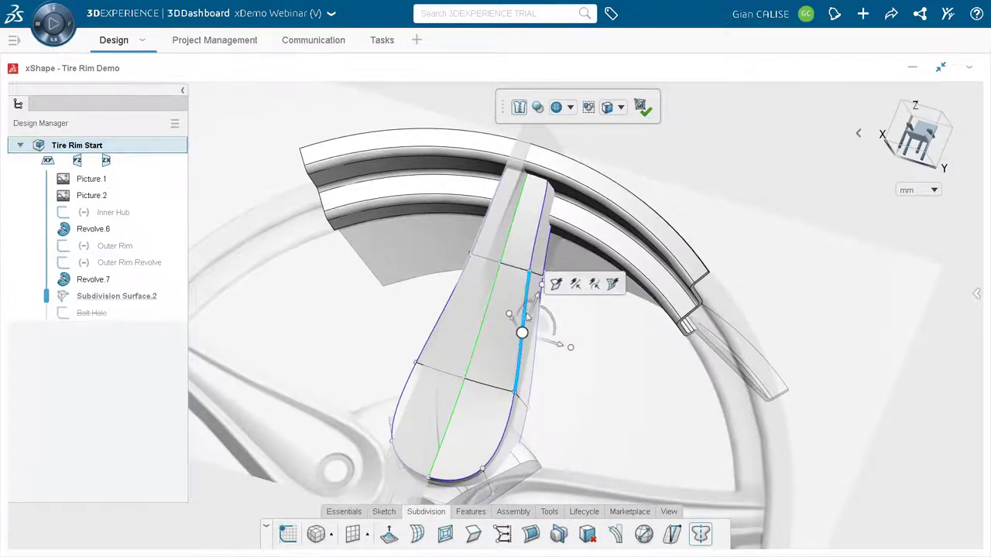
pyautogui.click(612, 286)
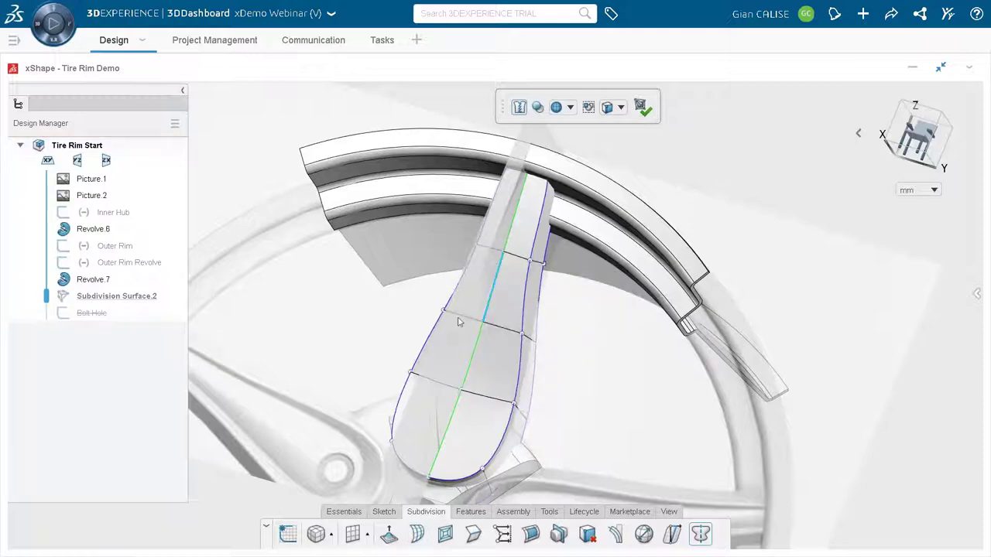
pyautogui.moveTo(457, 322); pyautogui.dragTo(479, 314, button='middle')
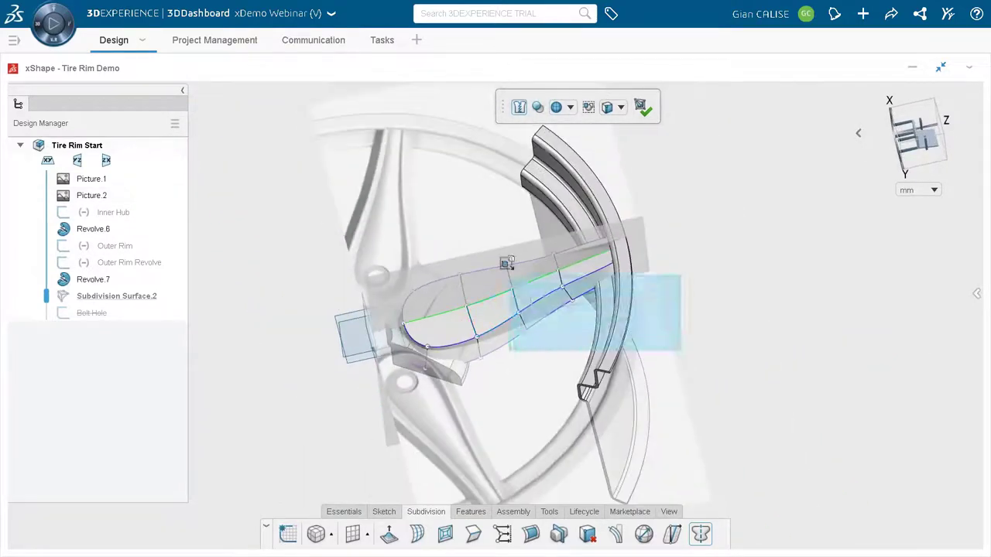
# Shift the spoke cage sideways about 9.95 and pull its hub-end edge down and outward
pyautogui.click(553, 259)
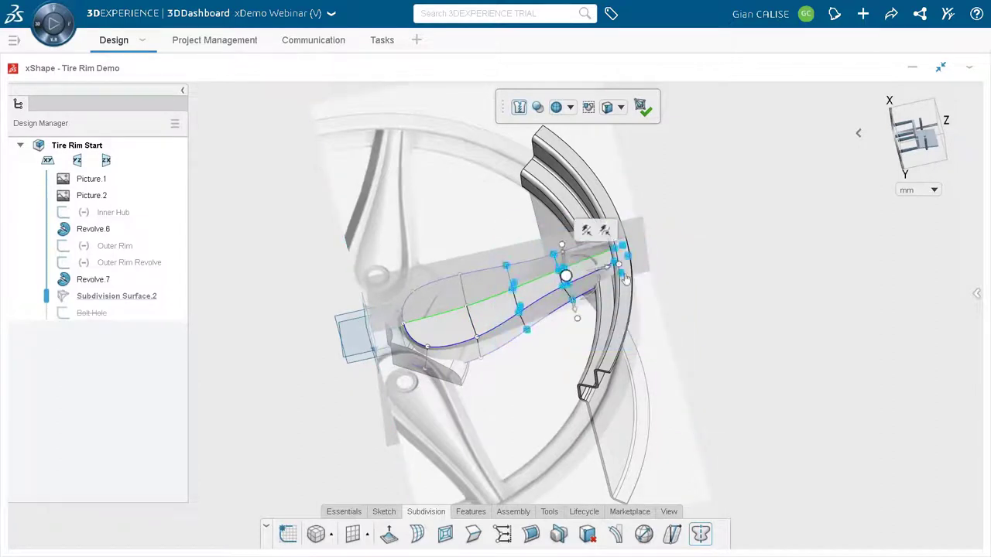
pyautogui.moveTo(594, 272)
pyautogui.mouseDown()
pyautogui.moveTo(606, 268)
pyautogui.moveTo(577, 272)
pyautogui.mouseUp()
pyautogui.scroll(6, 541, 352)
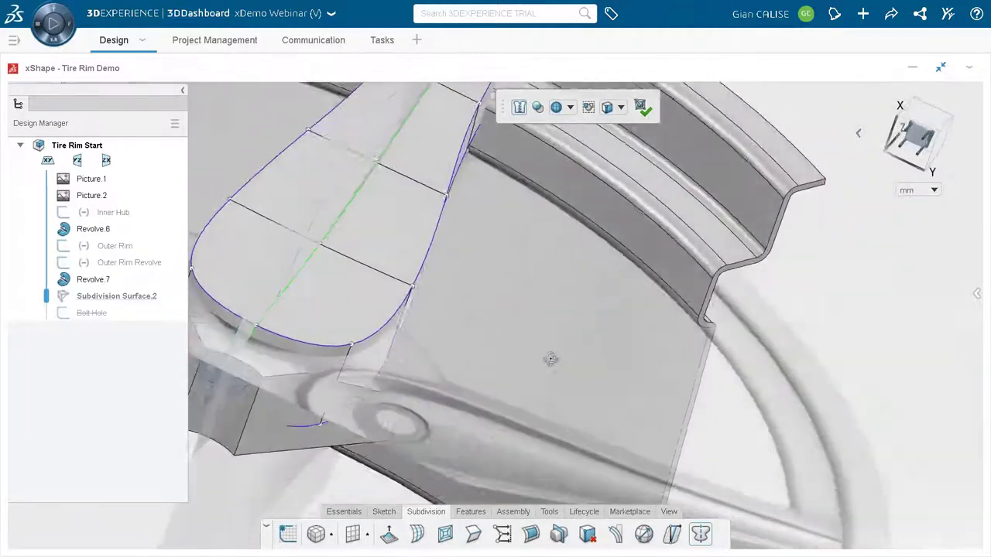
pyautogui.scroll(-5, 551, 359)
pyautogui.click(402, 345)
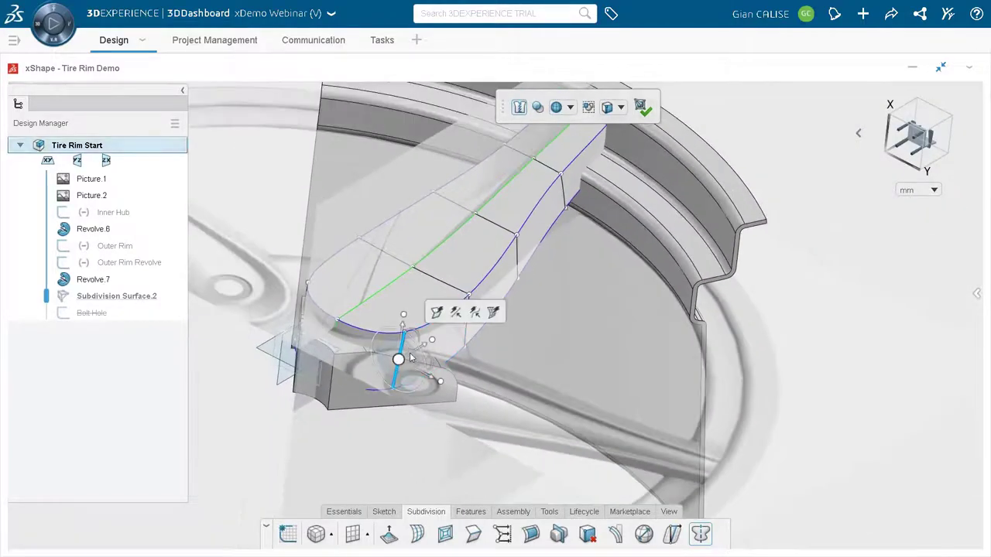
pyautogui.moveTo(417, 376); pyautogui.dragTo(366, 428)
# Orbit around the spoke, trying top, bottom and side-strip cage selections before clearing them
pyautogui.moveTo(366, 428); pyautogui.dragTo(388, 278, button='middle')
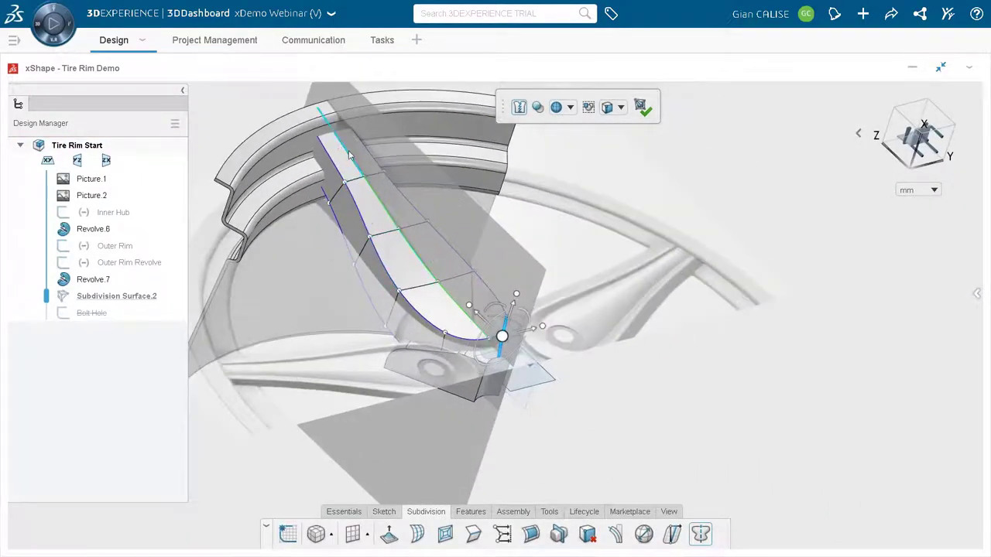
pyautogui.moveTo(414, 287); pyautogui.dragTo(364, 166, button='middle')
pyautogui.click(360, 154)
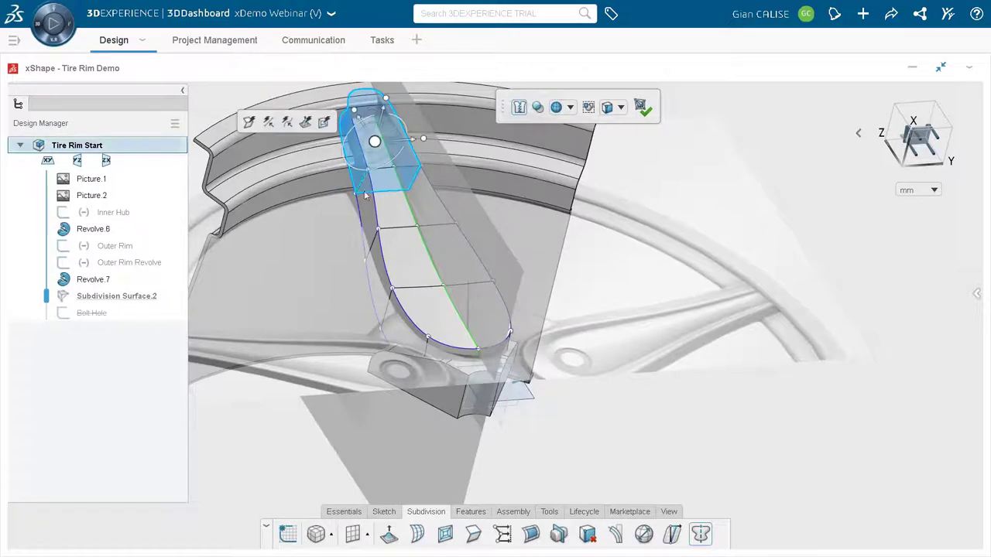
pyautogui.click(413, 335)
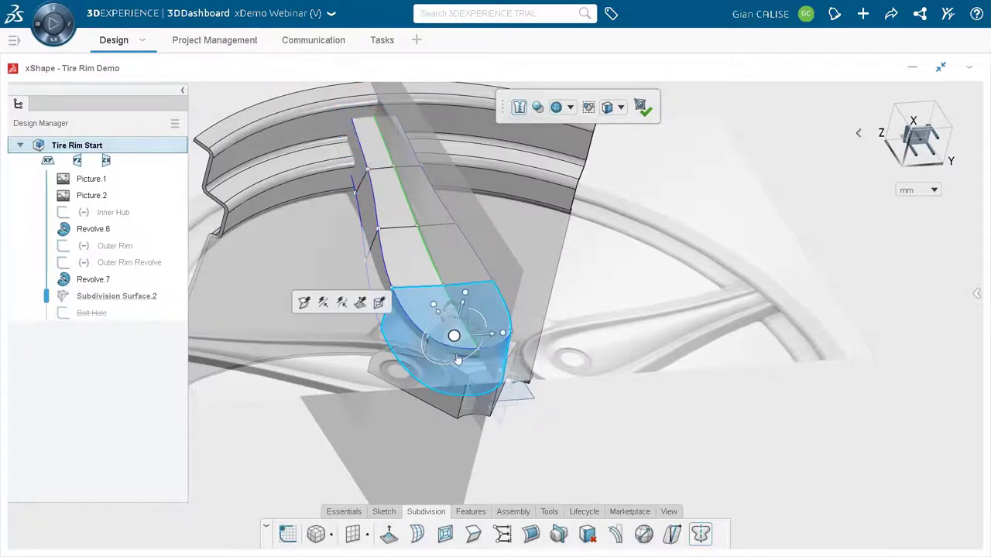
pyautogui.click(471, 378)
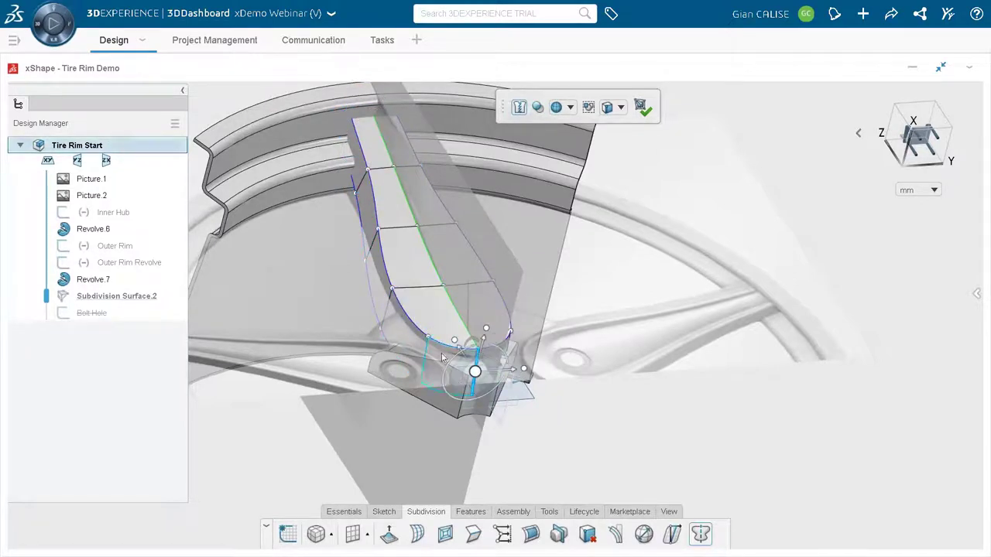
pyautogui.doubleClick(440, 354)
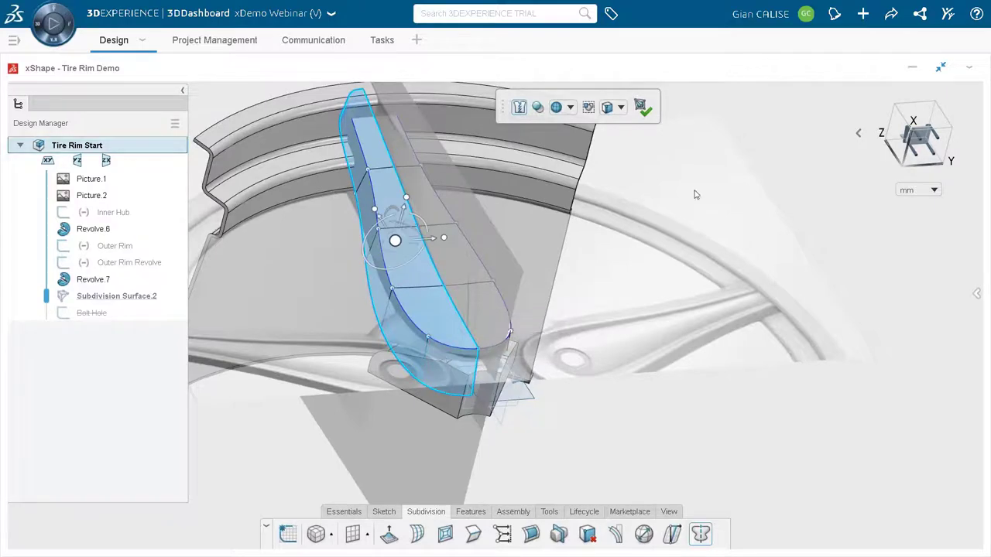
pyautogui.click(576, 243)
# Select the spoke's lower and upper cage faces and scale them narrower
pyautogui.moveTo(440, 293); pyautogui.dragTo(422, 321, button='middle')
pyautogui.click(421, 321)
pyautogui.keyDown('ctrl'); pyautogui.click(417, 261); pyautogui.keyUp('ctrl')
pyautogui.keyDown('ctrl'); pyautogui.click(457, 260); pyautogui.keyUp('ctrl')
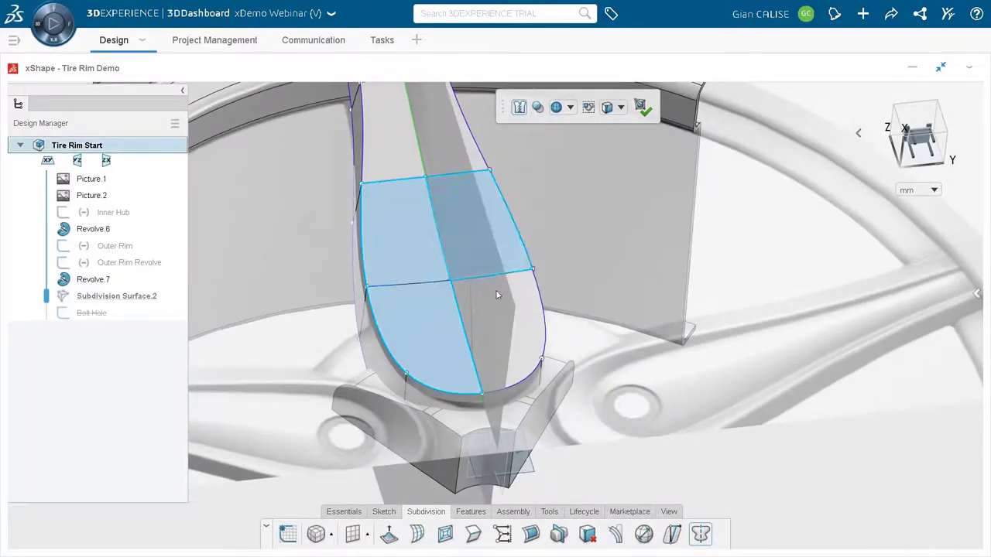
pyautogui.keyDown('ctrl'); pyautogui.click(500, 291); pyautogui.keyUp('ctrl')
pyautogui.keyDown('ctrl'); pyautogui.click(438, 152); pyautogui.keyUp('ctrl')
pyautogui.scroll(-3, 450, 152)
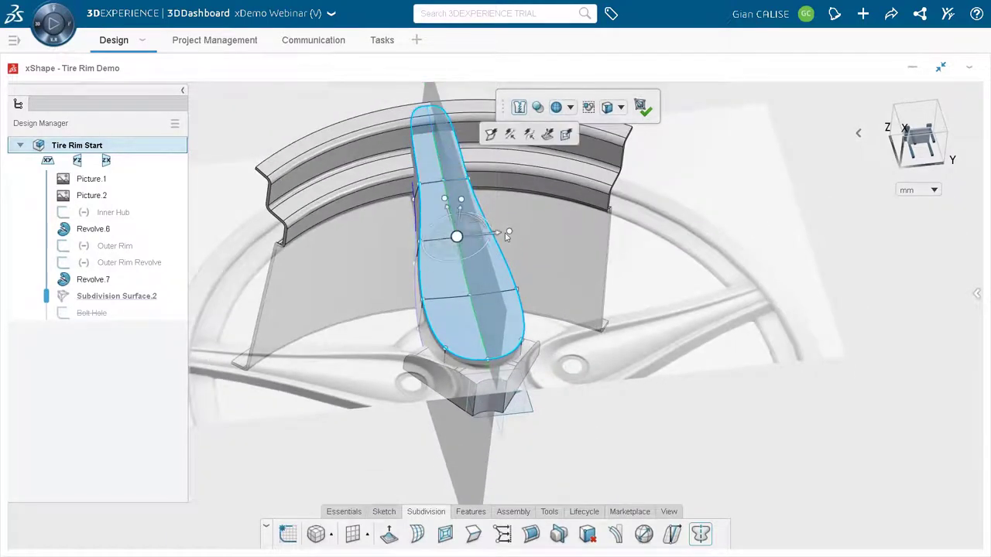
pyautogui.scroll(3, 504, 239)
pyautogui.moveTo(487, 241); pyautogui.dragTo(477, 241)
# Orbit between tilted and face-on views to check the slimmer spoke against the rim
pyautogui.scroll(-1, 532, 240)
pyautogui.scroll(-3, 530, 238)
pyautogui.moveTo(527, 236); pyautogui.dragTo(522, 316, button='middle')
pyautogui.scroll(2, 430, 262)
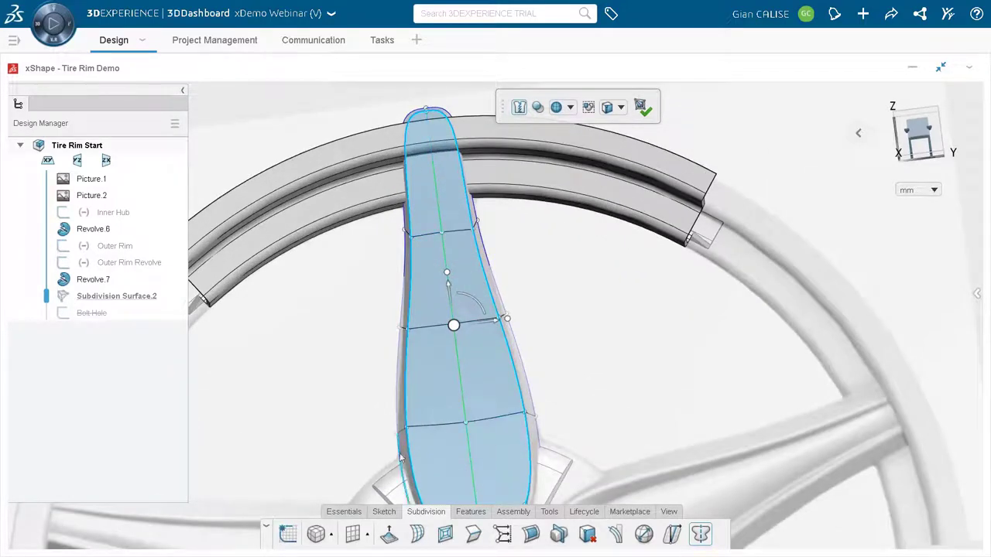
pyautogui.scroll(-3, 551, 338)
pyautogui.moveTo(540, 339); pyautogui.dragTo(615, 339, button='middle')
pyautogui.moveTo(482, 265); pyautogui.dragTo(509, 292, button='middle')
# Select the spoke's faces from tip to top and apply a command adding a lengthwise edge loop
pyautogui.scroll(5, 508, 294)
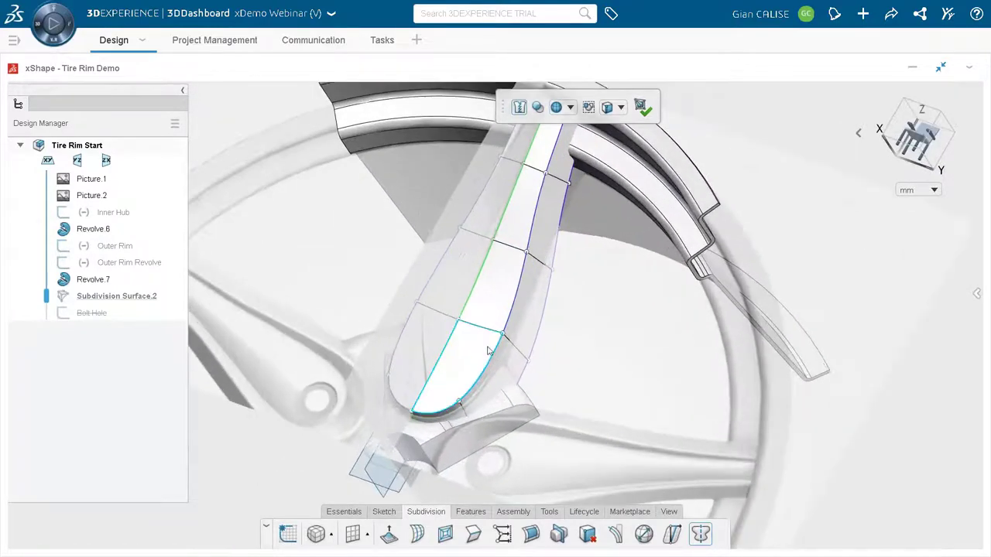
pyautogui.click(469, 348)
pyautogui.keyDown('ctrl'); pyautogui.click(444, 290); pyautogui.keyUp('ctrl')
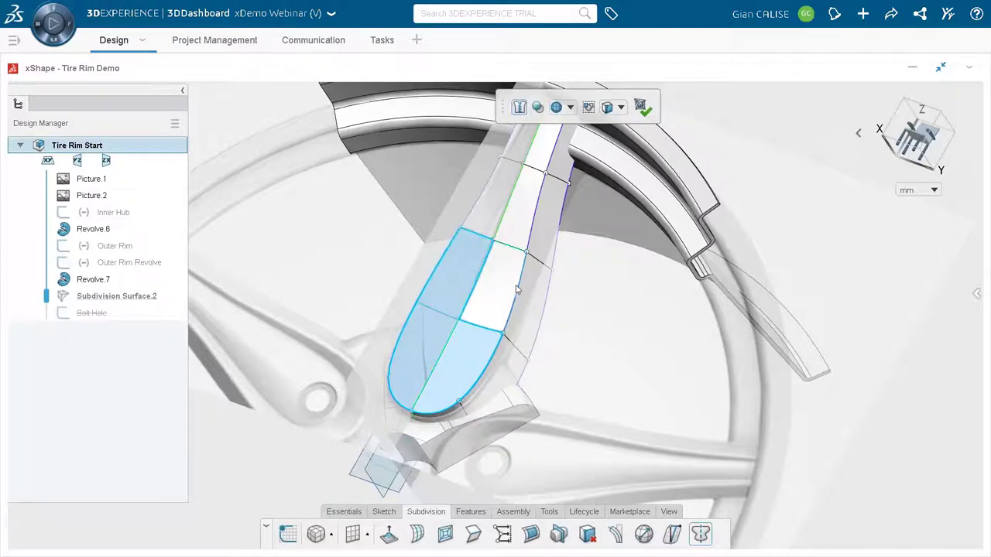
pyautogui.keyDown('ctrl'); pyautogui.click(518, 287); pyautogui.keyUp('ctrl')
pyautogui.keyDown('ctrl'); pyautogui.click(511, 223); pyautogui.keyUp('ctrl')
pyautogui.keyDown('ctrl'); pyautogui.click(511, 183); pyautogui.keyUp('ctrl')
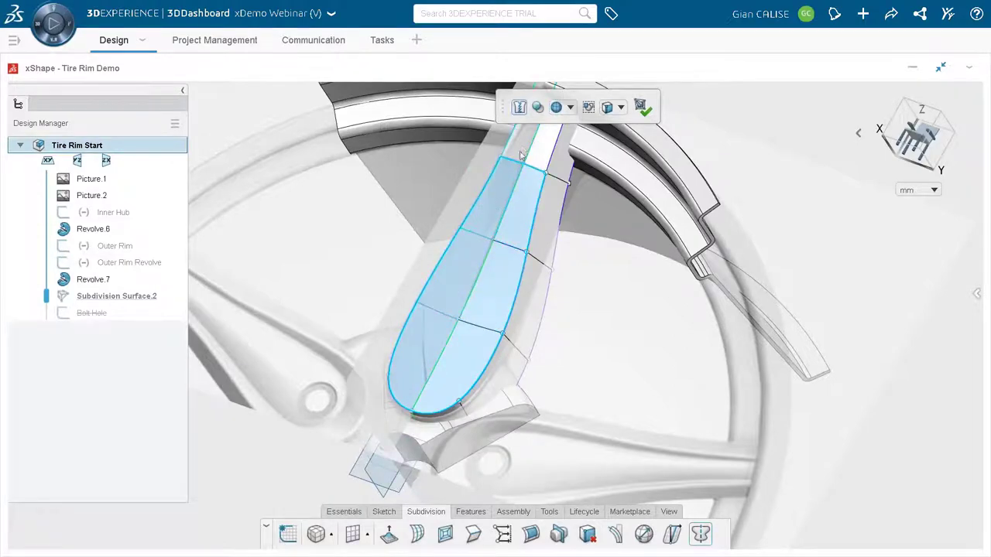
pyautogui.keyDown('ctrl'); pyautogui.click(523, 150); pyautogui.keyUp('ctrl')
pyautogui.keyDown('ctrl'); pyautogui.click(547, 150); pyautogui.keyUp('ctrl')
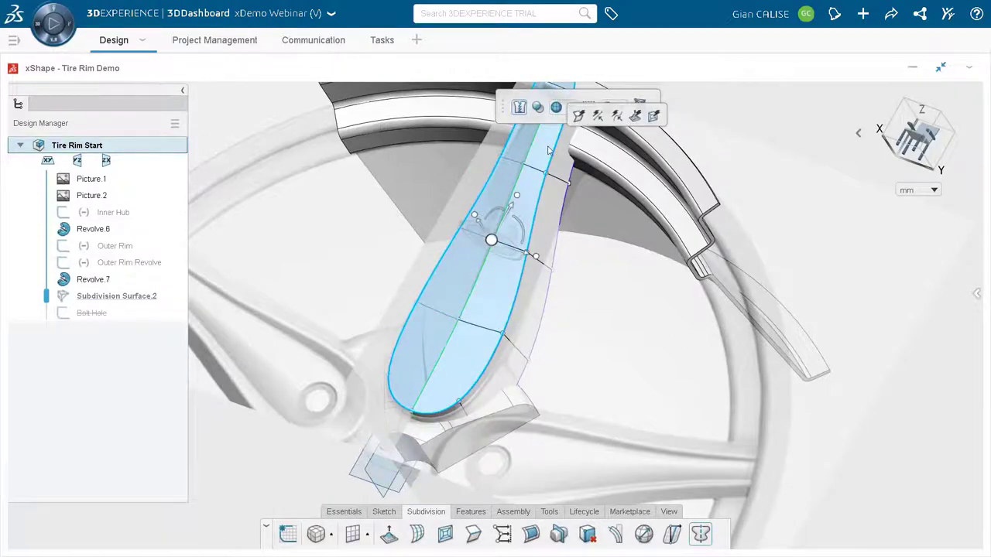
pyautogui.click(652, 116)
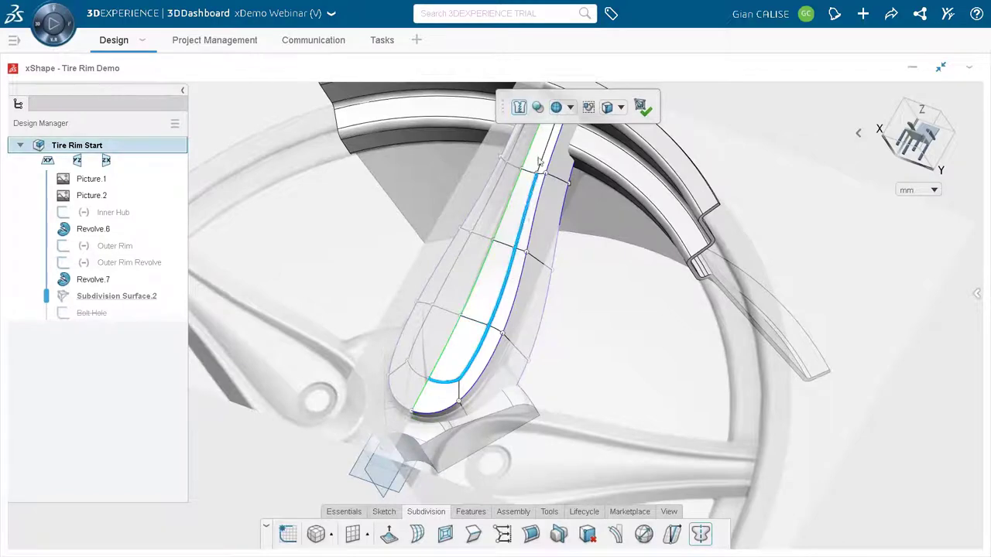
# Bring the whole rim arc into view and check the edge at the spoke's top
pyautogui.moveTo(542, 159); pyautogui.dragTo(517, 243, button='middle')
pyautogui.click(527, 203)
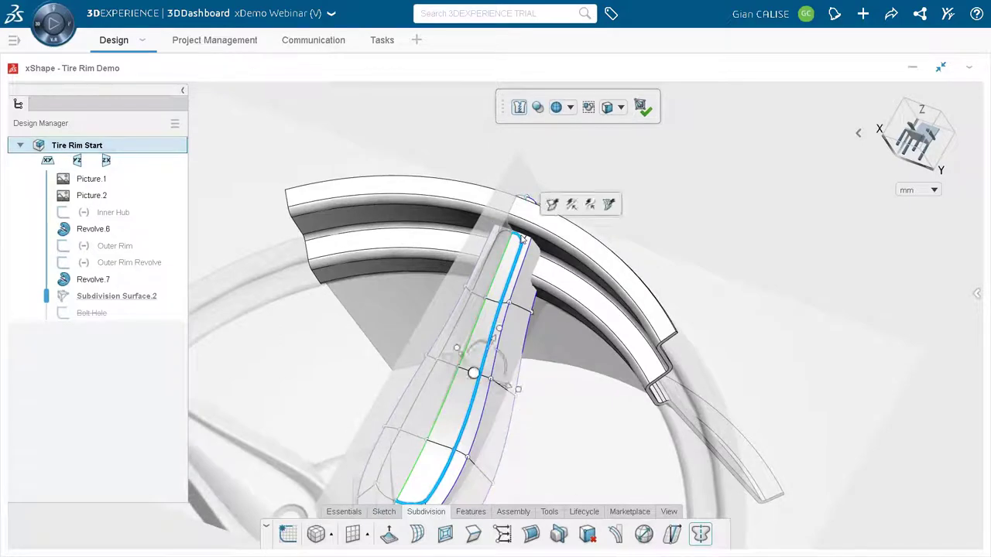
pyautogui.click(550, 206)
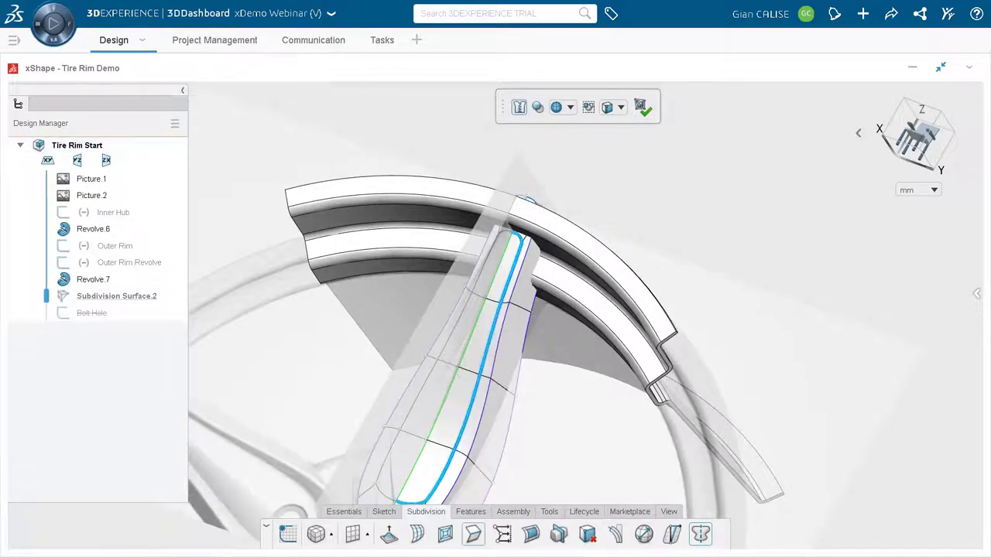
# Pull the cage vertex where the spoke meets the rim slightly outward
pyautogui.moveTo(467, 405); pyautogui.dragTo(498, 315, button='middle')
pyautogui.click(508, 319)
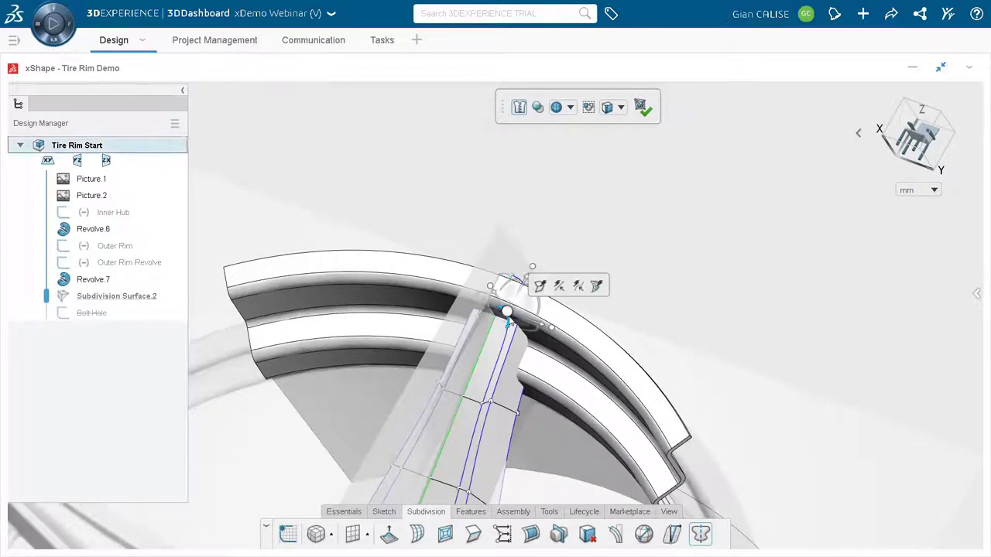
pyautogui.moveTo(516, 300); pyautogui.dragTo(520, 291)
pyautogui.moveTo(520, 291); pyautogui.dragTo(429, 377, button='middle')
# Offset the spoke's lower-side edge chain and rounded end edge outward about 2.39
pyautogui.scroll(5, 430, 377)
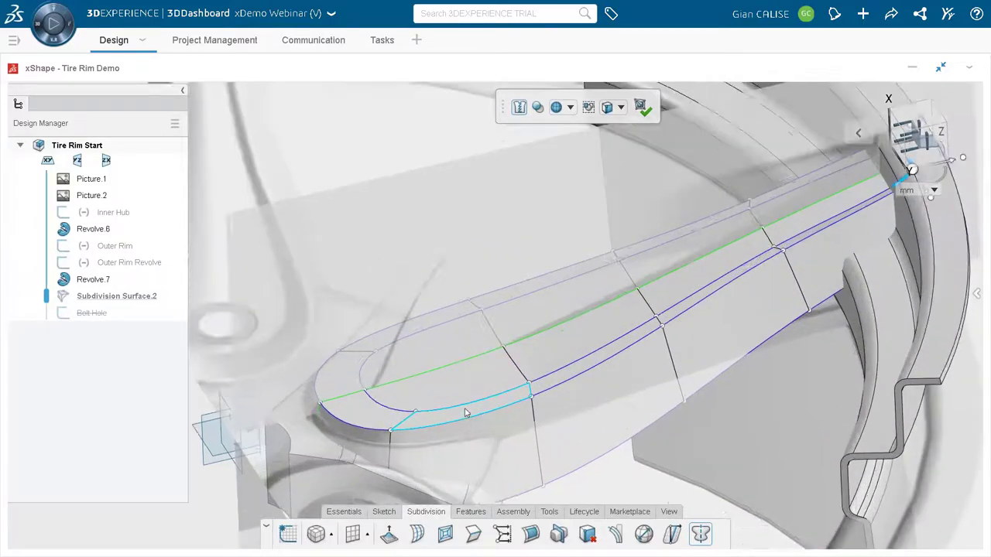
pyautogui.click(466, 410)
pyautogui.click(592, 350)
pyautogui.click(675, 314)
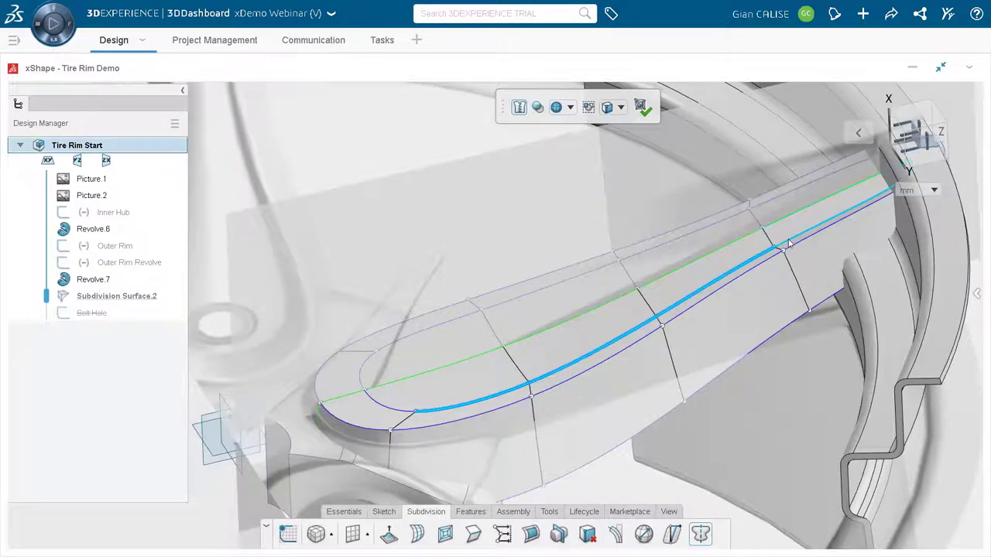
pyautogui.click(380, 410)
pyautogui.moveTo(599, 309); pyautogui.dragTo(684, 293)
pyautogui.moveTo(684, 293); pyautogui.dragTo(686, 257, button='middle')
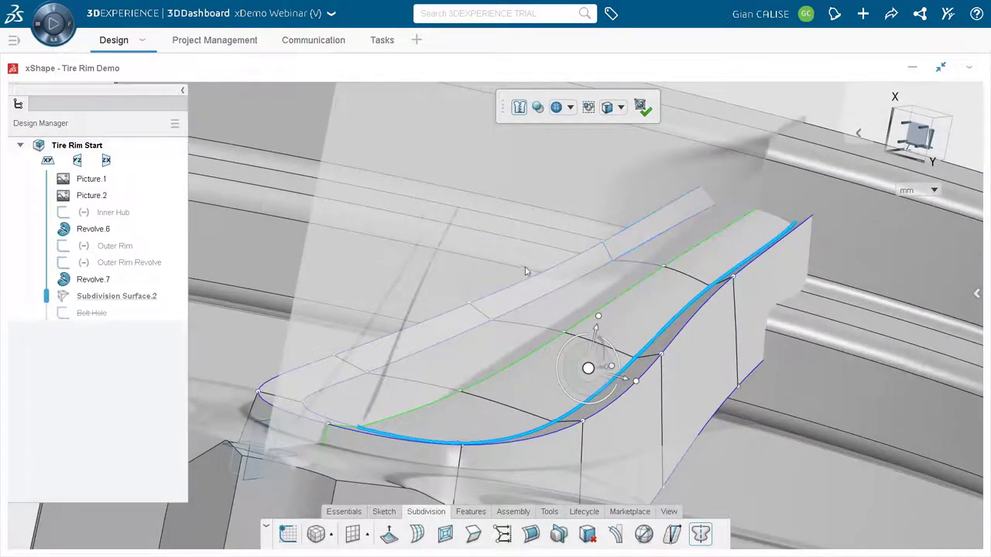
# Move the short edge at the spoke's rounded hub end up about 3.06
pyautogui.moveTo(637, 260); pyautogui.dragTo(546, 323, button='middle')
pyautogui.moveTo(270, 416); pyautogui.dragTo(379, 418, button='middle')
pyautogui.click(354, 404)
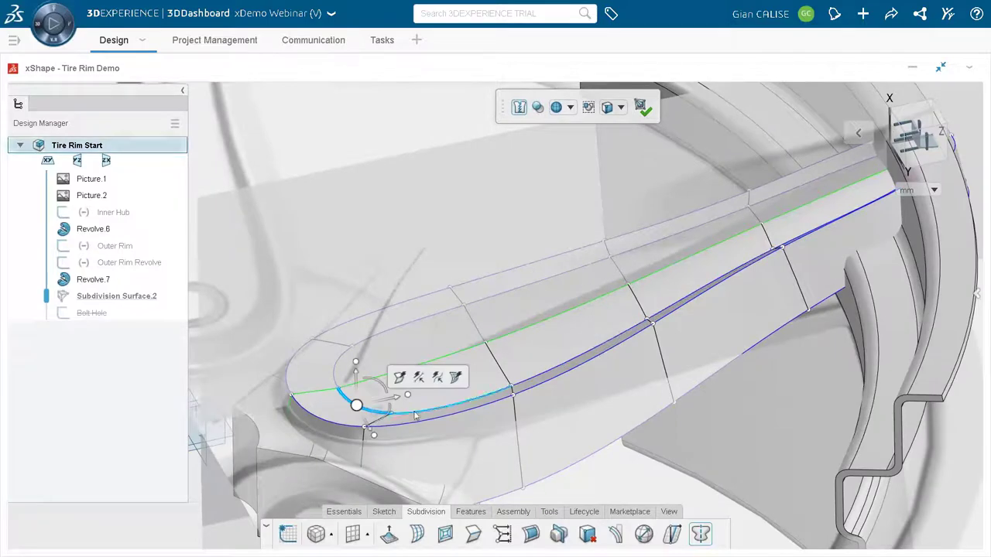
pyautogui.moveTo(358, 393); pyautogui.dragTo(357, 403)
pyautogui.moveTo(357, 403); pyautogui.dragTo(610, 418, button='middle')
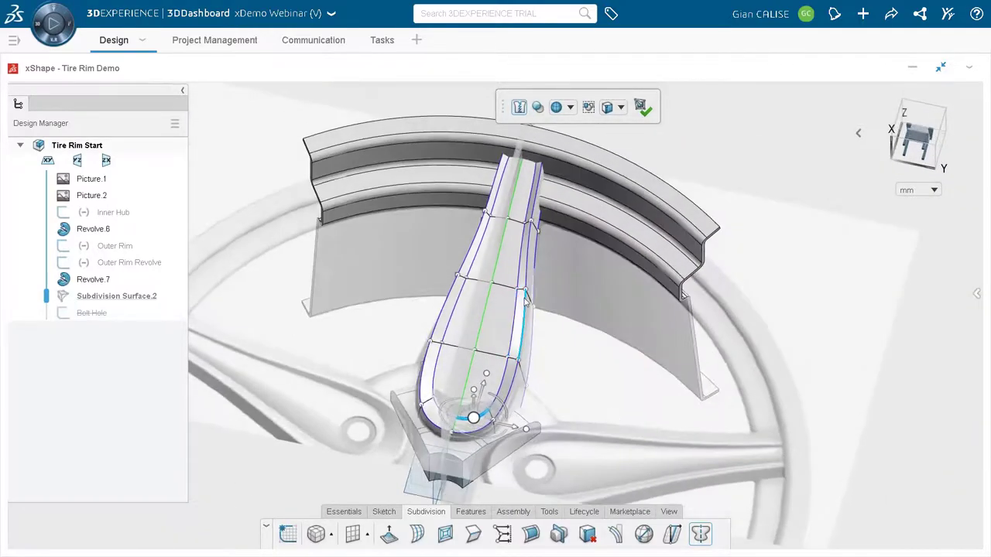
# Raise the spoke's top vertical edge about 1.68 and finish the subdivision surface as Knit Surface.2
pyautogui.moveTo(544, 231); pyautogui.dragTo(527, 247, button='middle')
pyautogui.scroll(5, 525, 253)
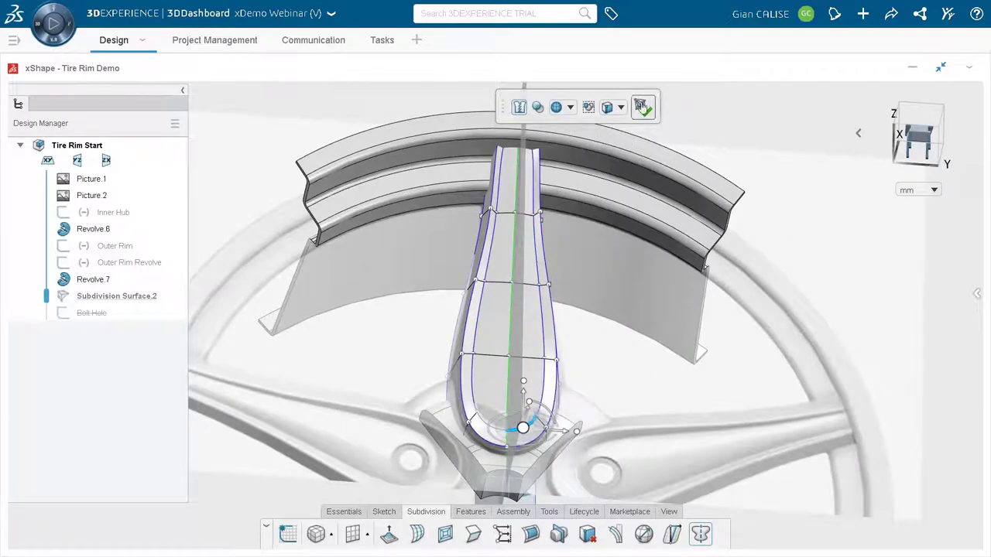
pyautogui.click(533, 171)
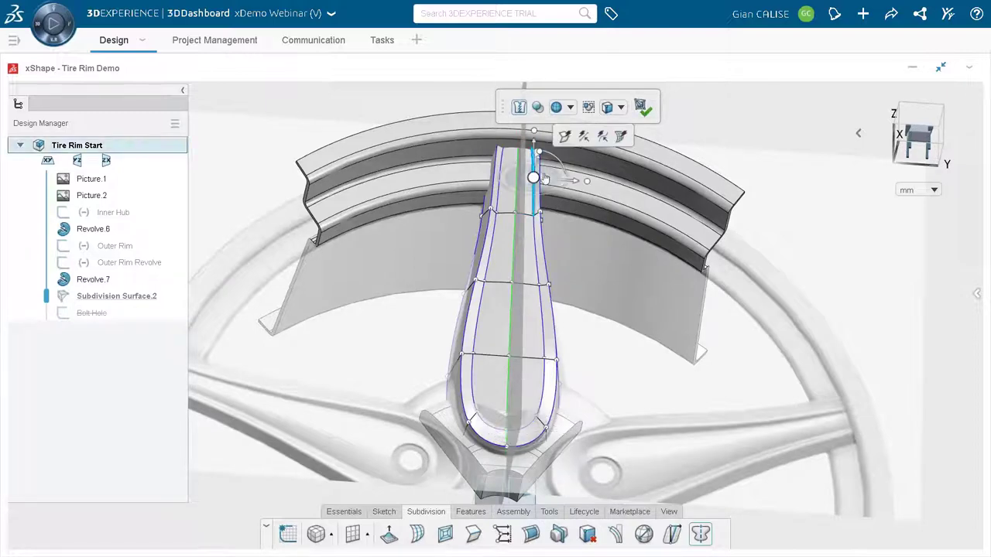
pyautogui.moveTo(571, 182); pyautogui.dragTo(570, 182)
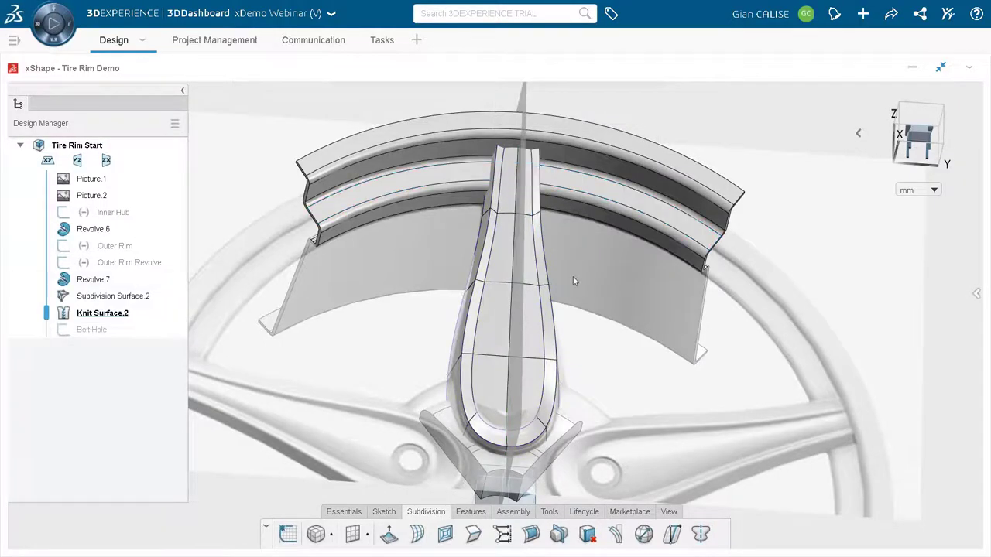
pyautogui.moveTo(575, 280); pyautogui.dragTo(323, 201, button='middle')
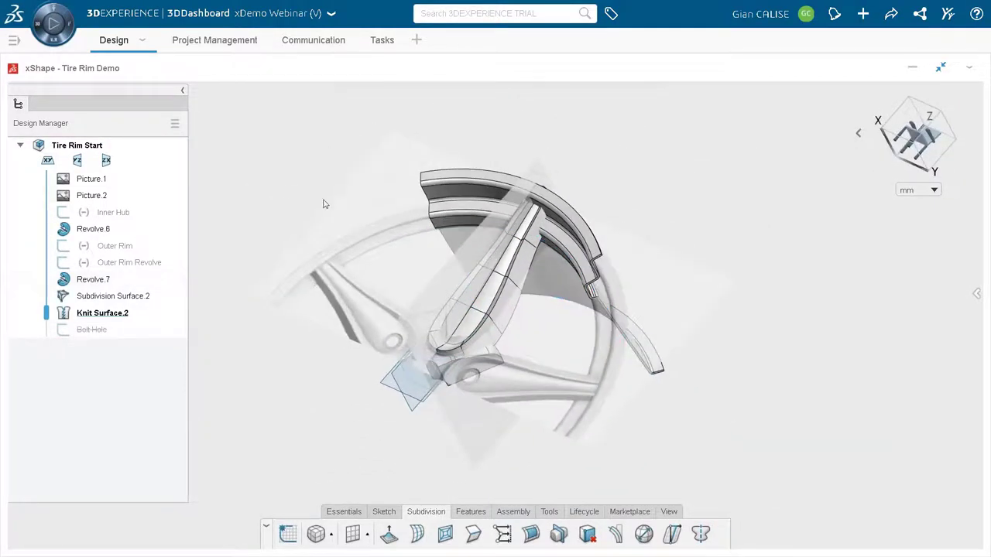
# Hide reference pictures Picture.1 and Picture.2 and switch to the Features tools
pyautogui.click(115, 181)
pyautogui.click(160, 217)
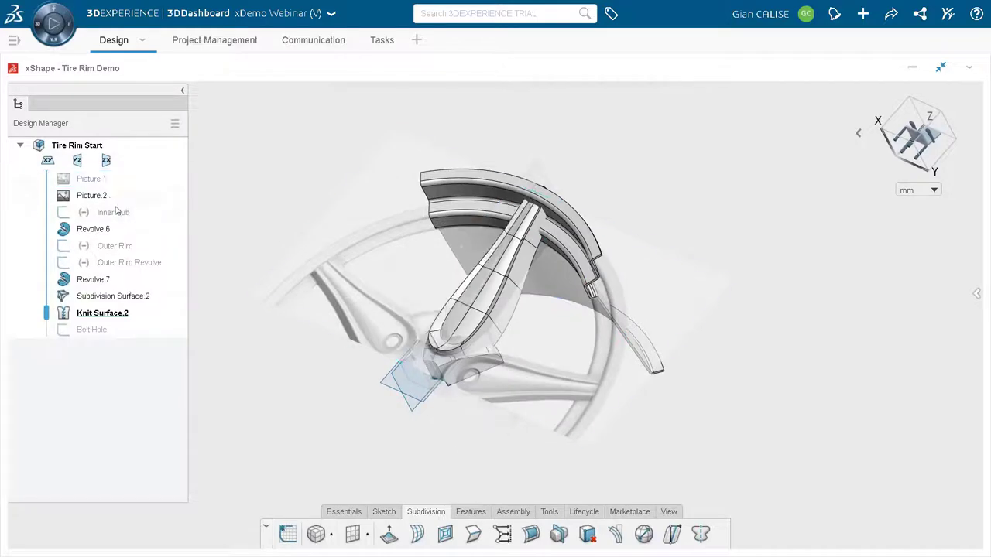
pyautogui.click(114, 194)
pyautogui.click(159, 97)
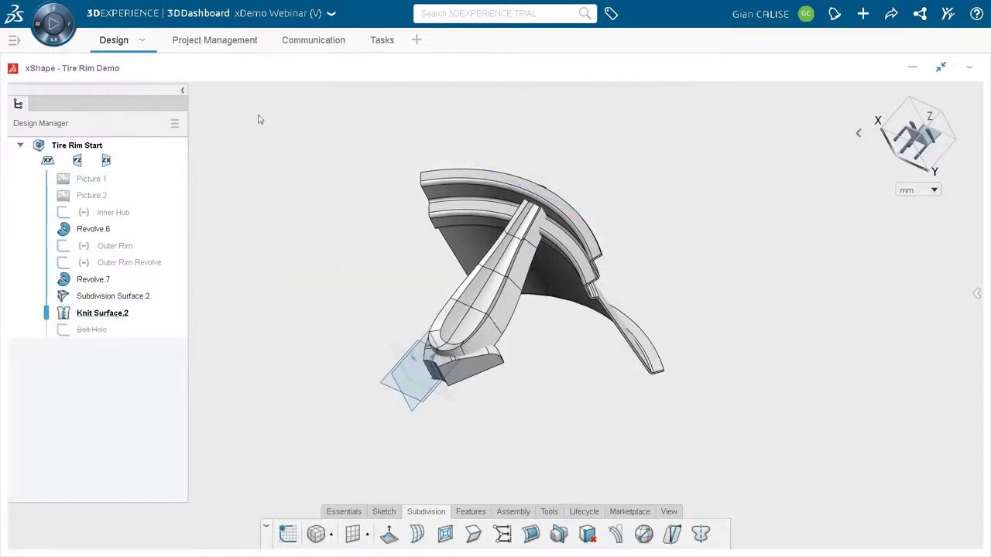
pyautogui.moveTo(256, 116); pyautogui.dragTo(479, 296, button='middle')
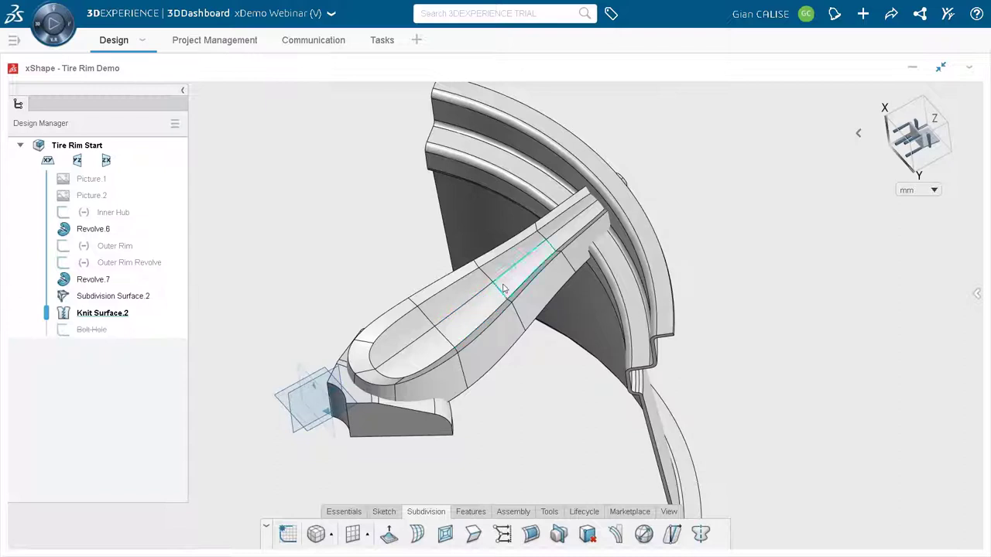
pyautogui.click(474, 514)
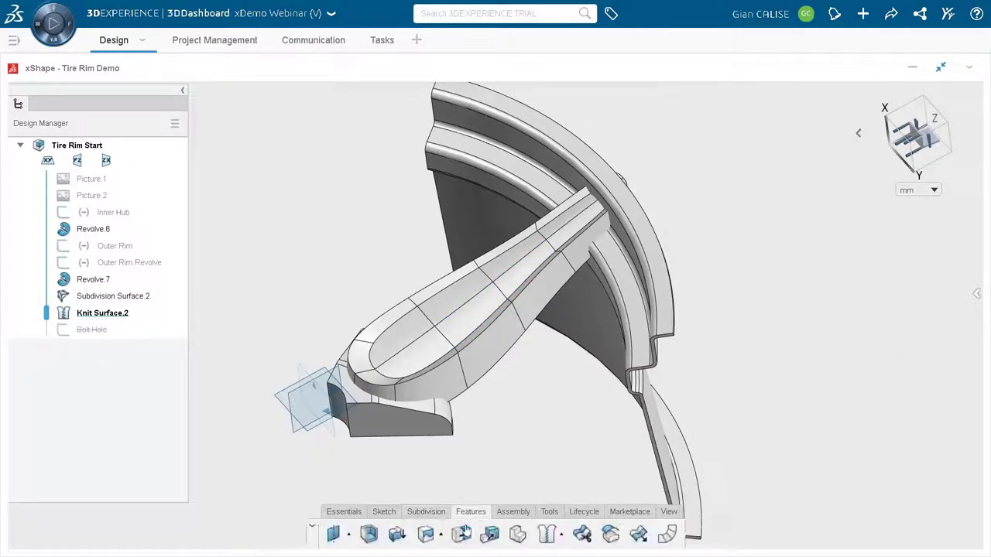
# Combine the hub block, spoke surface and rim bodies in Add mode into Combine.2, then move to xDesign
pyautogui.click(441, 534)
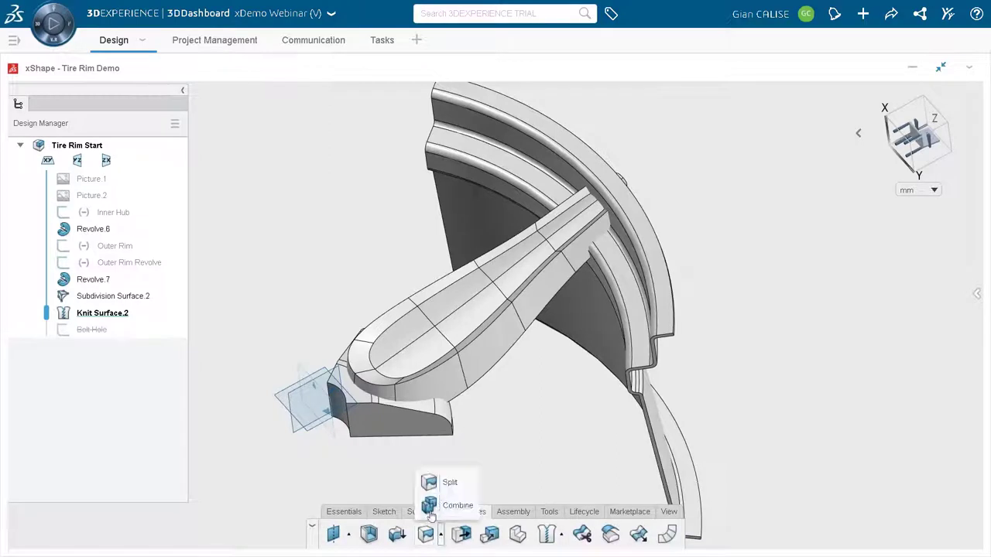
pyautogui.click(431, 510)
pyautogui.click(394, 422)
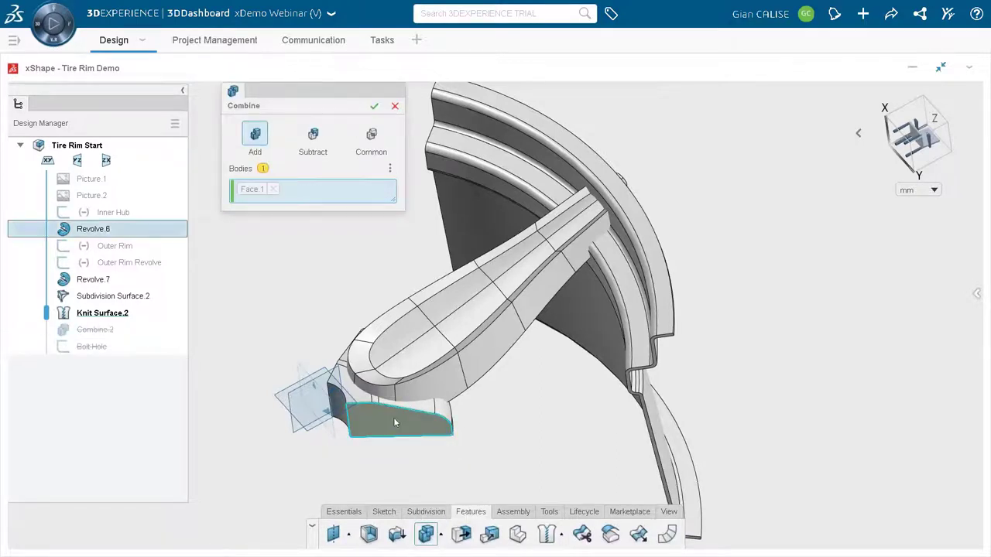
pyautogui.click(433, 352)
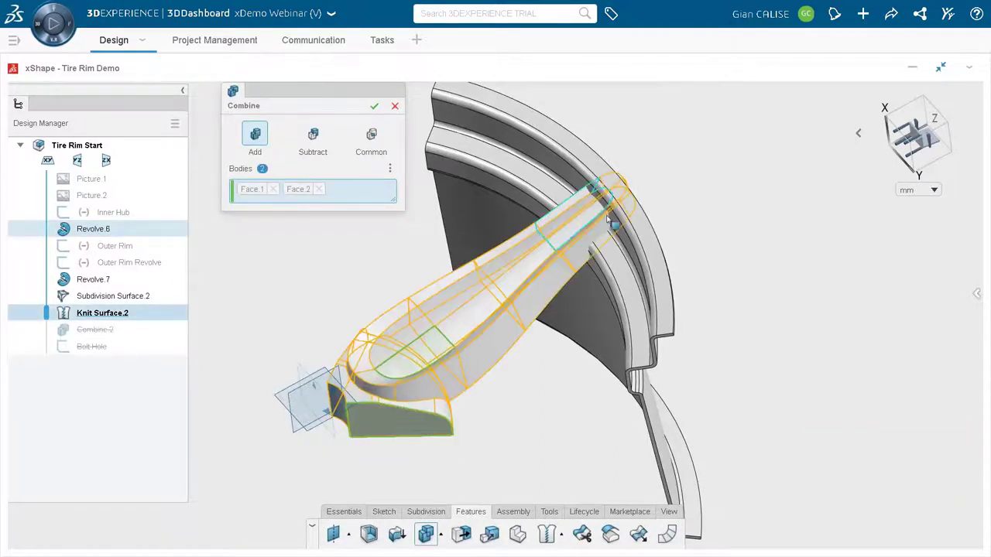
pyautogui.click(654, 260)
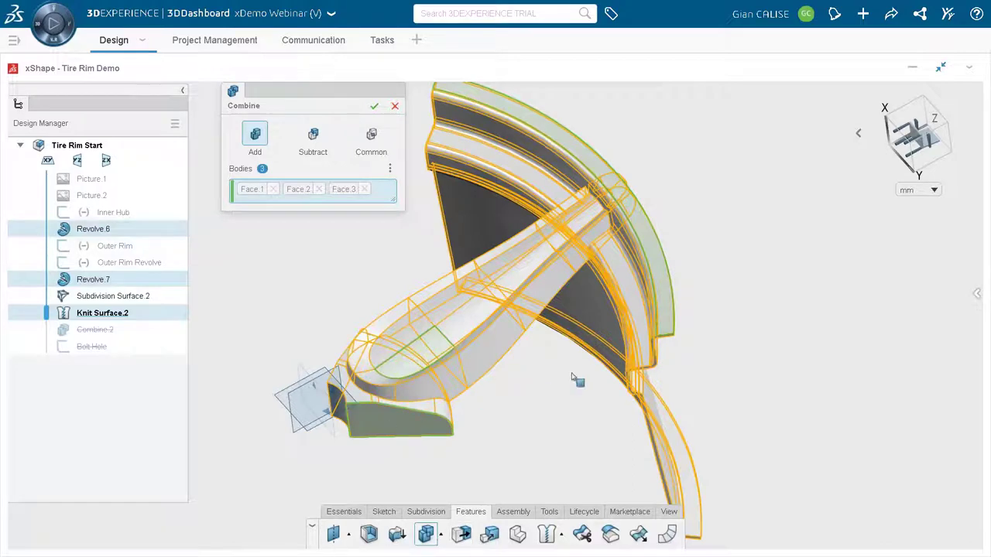
pyautogui.moveTo(579, 379); pyautogui.dragTo(559, 326, button='middle')
pyautogui.click(373, 107)
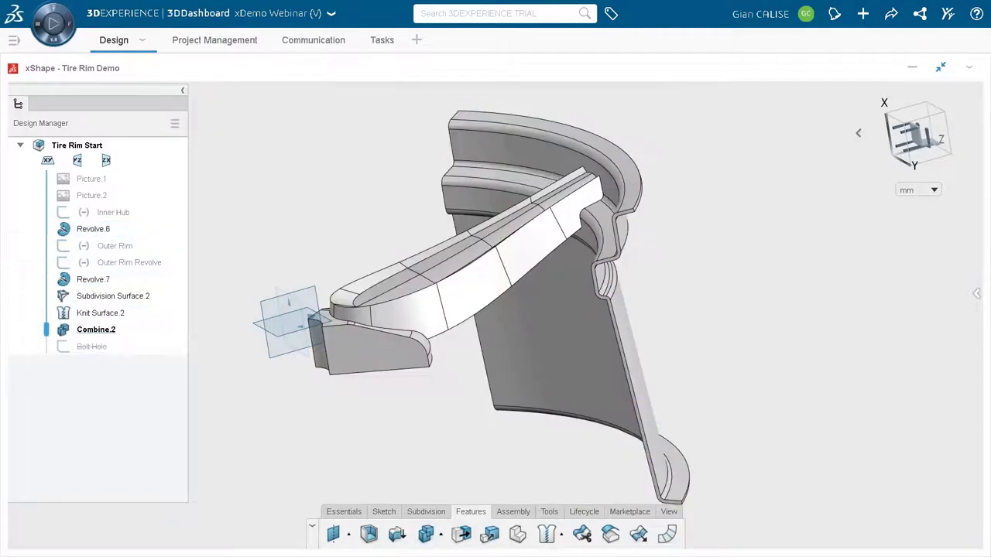
pyautogui.moveTo(425, 275); pyautogui.dragTo(654, 250, button='middle')
pyautogui.click(616, 261)
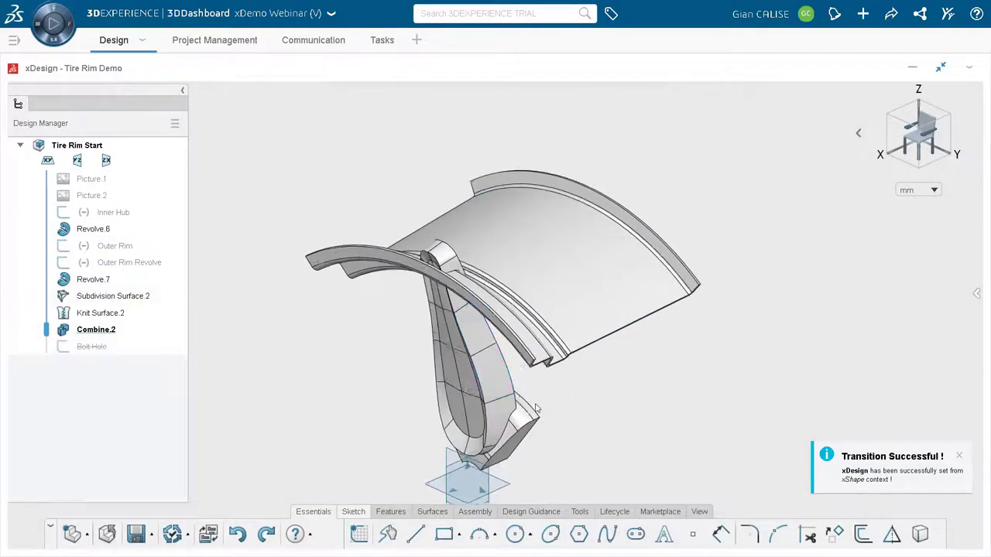
# Inspect the combined hub, spoke and rim solid in xDesign and show the Outer Rim sketch
pyautogui.moveTo(551, 419); pyautogui.dragTo(639, 191, button='middle')
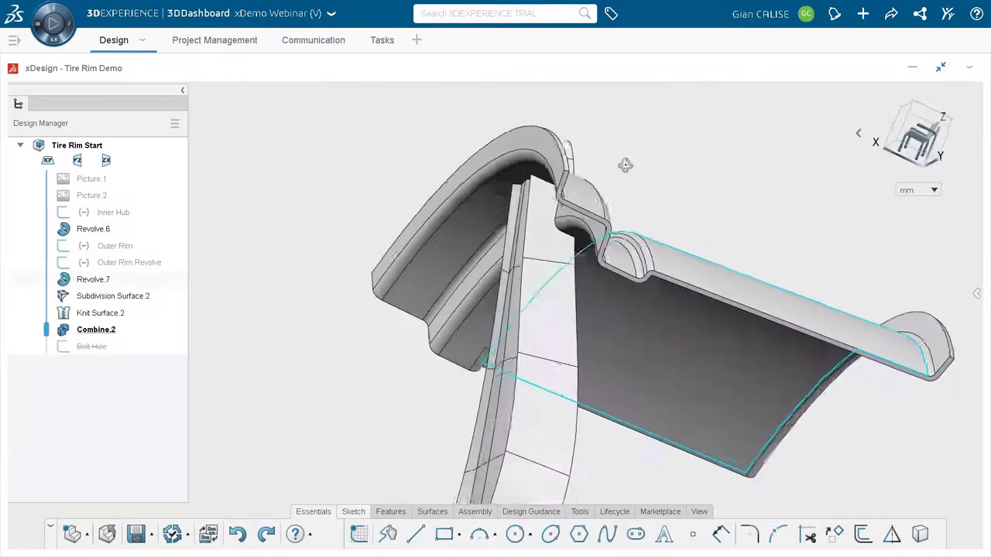
pyautogui.moveTo(619, 164); pyautogui.dragTo(549, 154, button='middle')
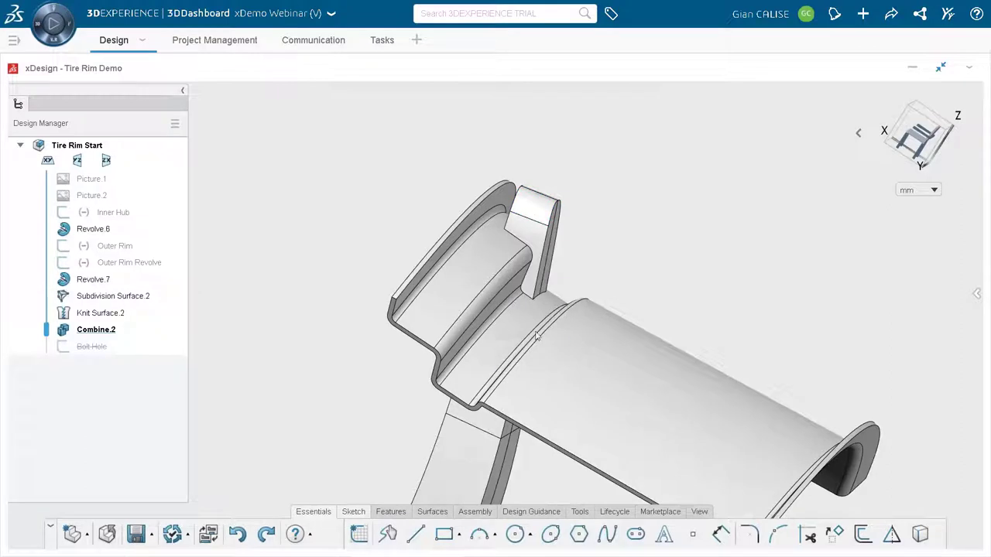
pyautogui.moveTo(534, 232); pyautogui.dragTo(526, 283, button='middle')
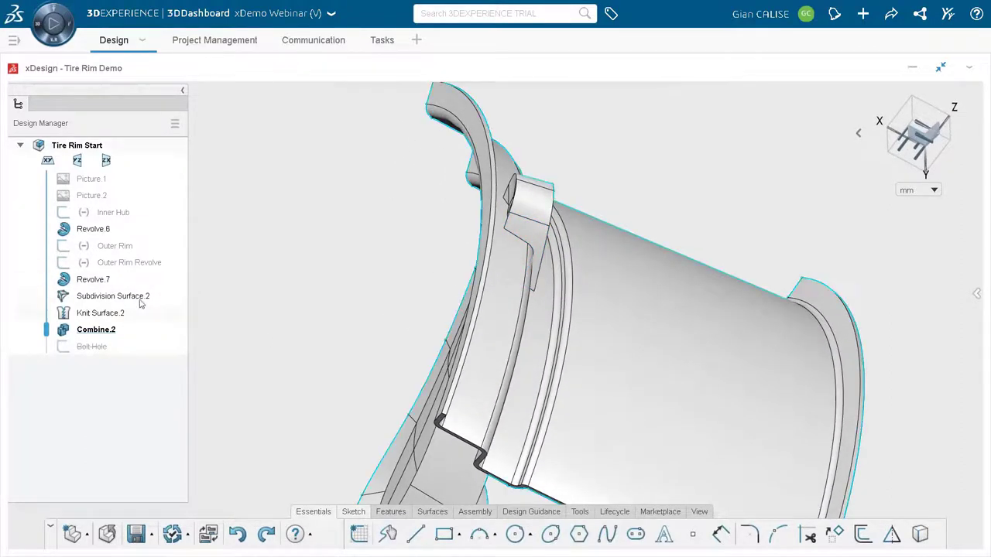
pyautogui.click(136, 263)
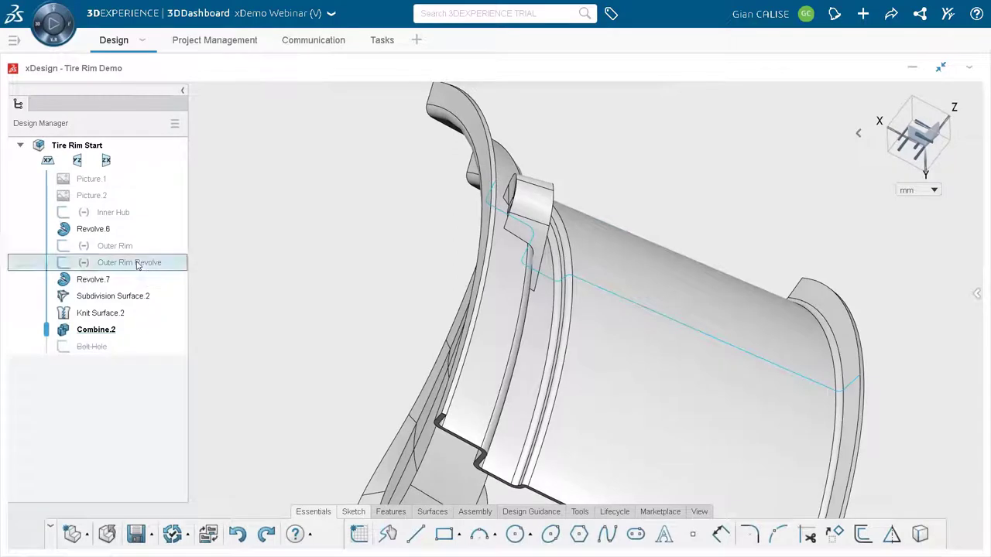
pyautogui.click(118, 246)
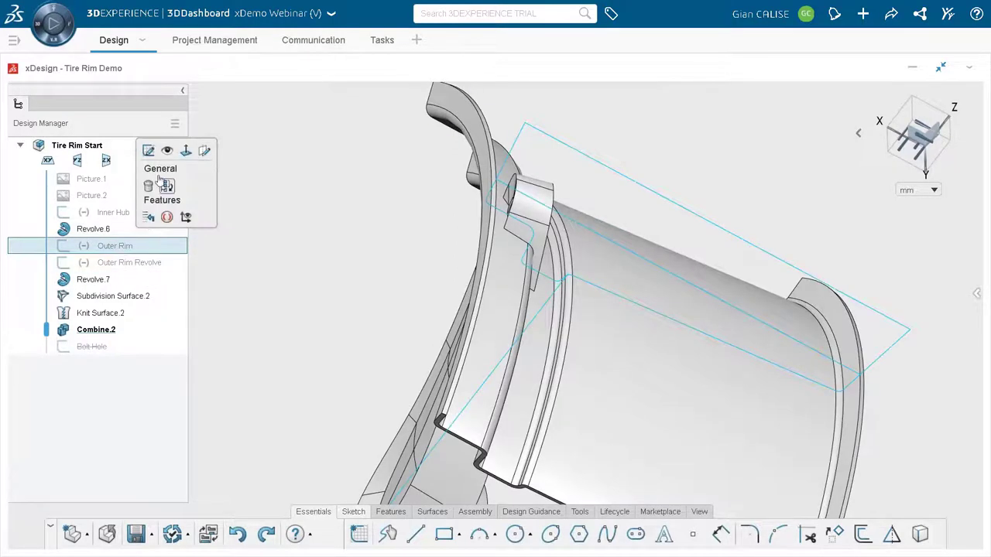
pyautogui.click(167, 151)
pyautogui.scroll(-4, 704, 289)
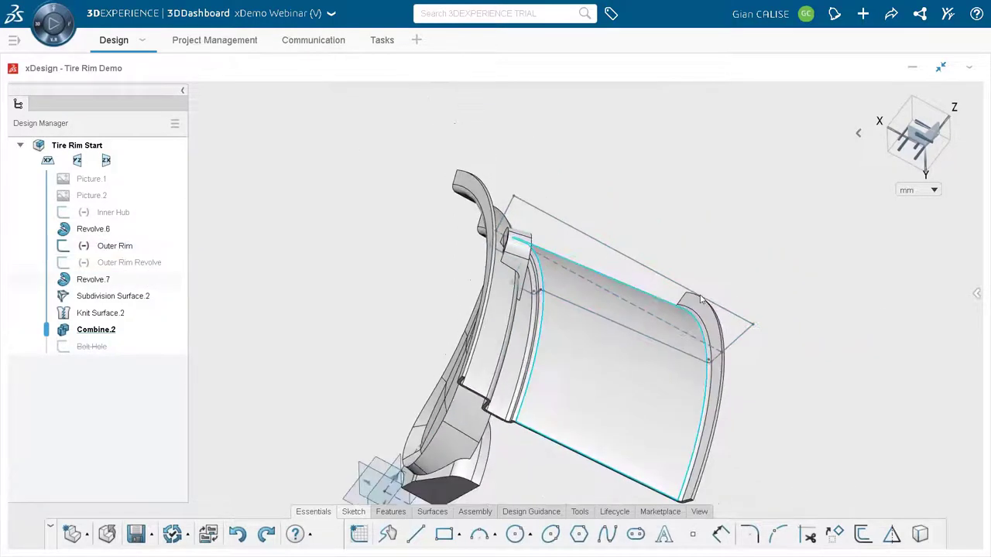
pyautogui.moveTo(706, 358); pyautogui.dragTo(544, 427, button='middle')
# Revolve-cut the Outer Rim profile a full 360 degrees about the dashed axis line, creating Revolve Cut.8
pyautogui.click(390, 512)
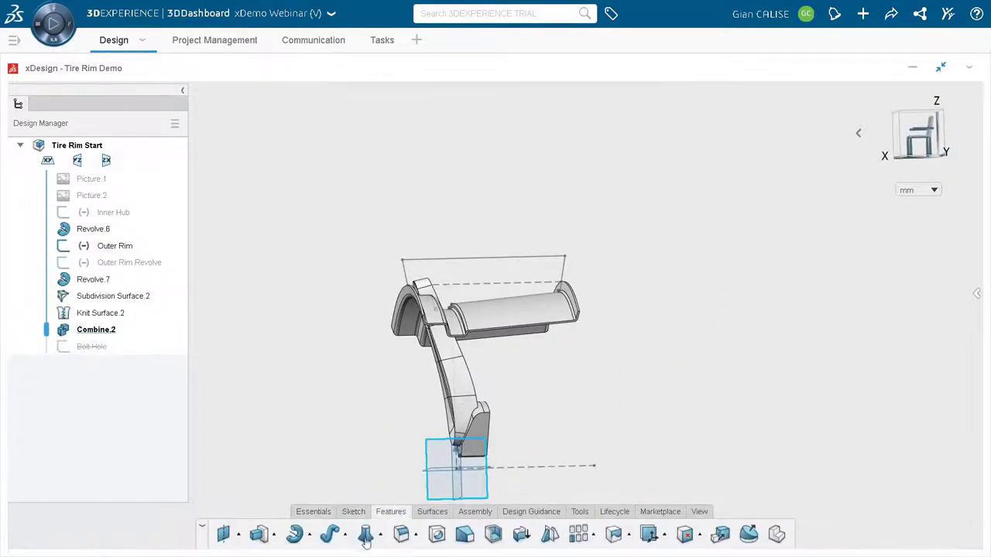
pyautogui.click(299, 541)
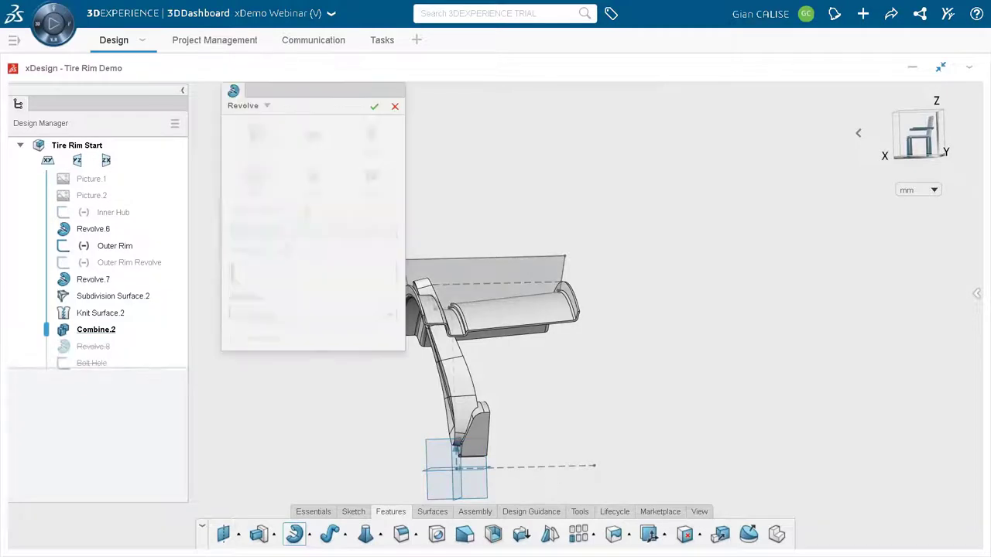
pyautogui.click(542, 466)
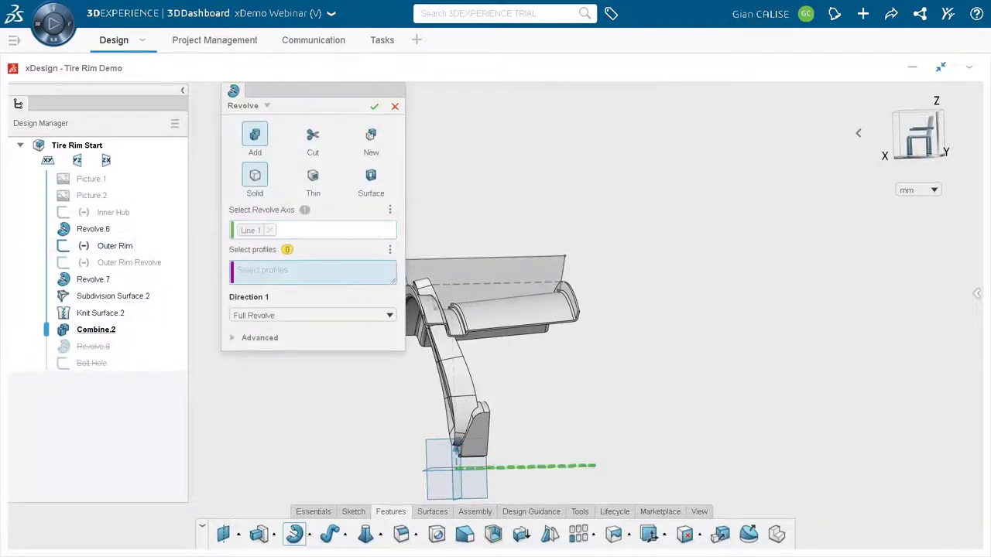
pyautogui.click(503, 278)
pyautogui.click(311, 136)
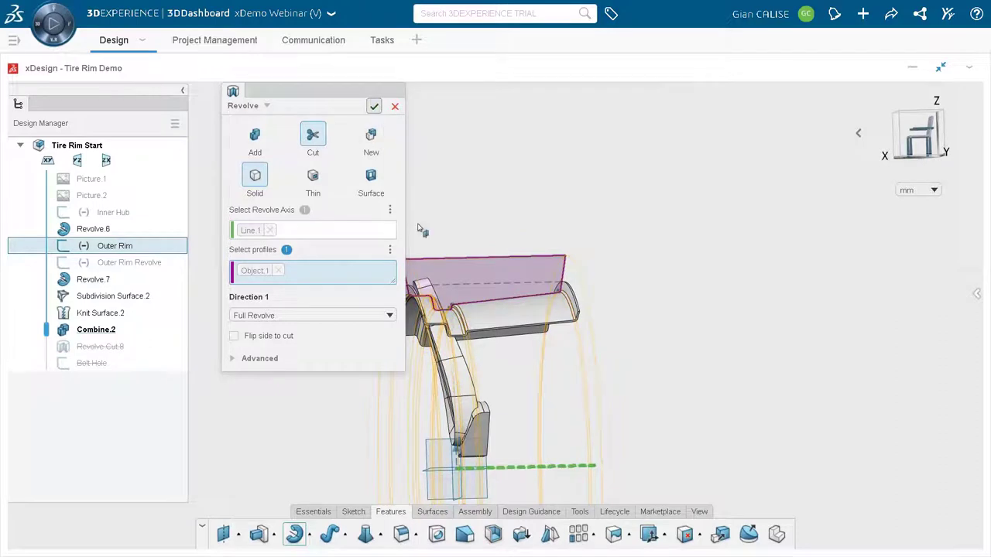
pyautogui.moveTo(464, 294); pyautogui.dragTo(674, 228, button='right')
pyautogui.moveTo(493, 327); pyautogui.dragTo(422, 335, button='right')
pyautogui.scroll(-2, 473, 395)
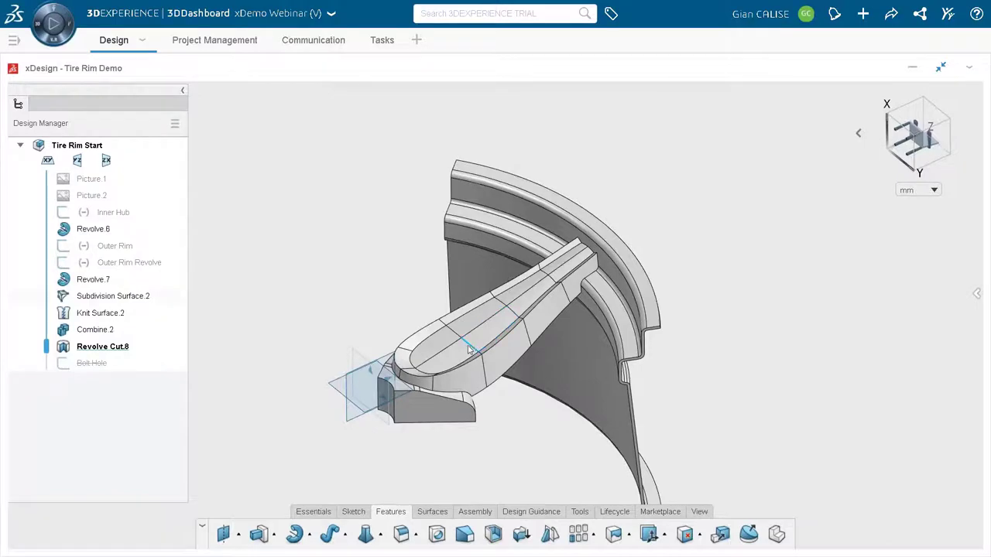
pyautogui.moveTo(468, 350); pyautogui.dragTo(399, 382, button='right')
# Fillet the curved edge where the spoke meets the hub block with a 20 mm radius (Fillet.1)
pyautogui.moveTo(345, 238); pyautogui.dragTo(380, 231, button='right')
pyautogui.scroll(3, 401, 271)
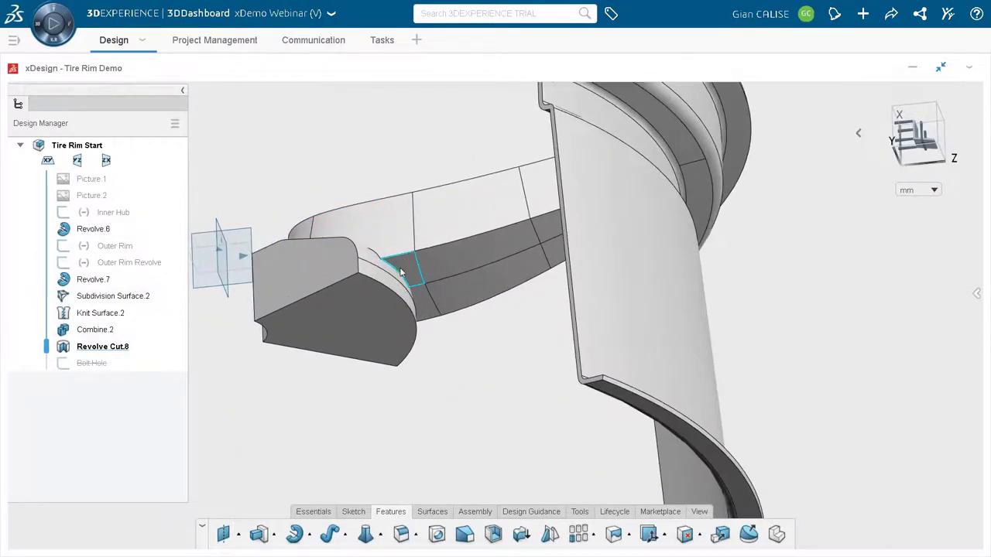
pyautogui.scroll(3, 395, 269)
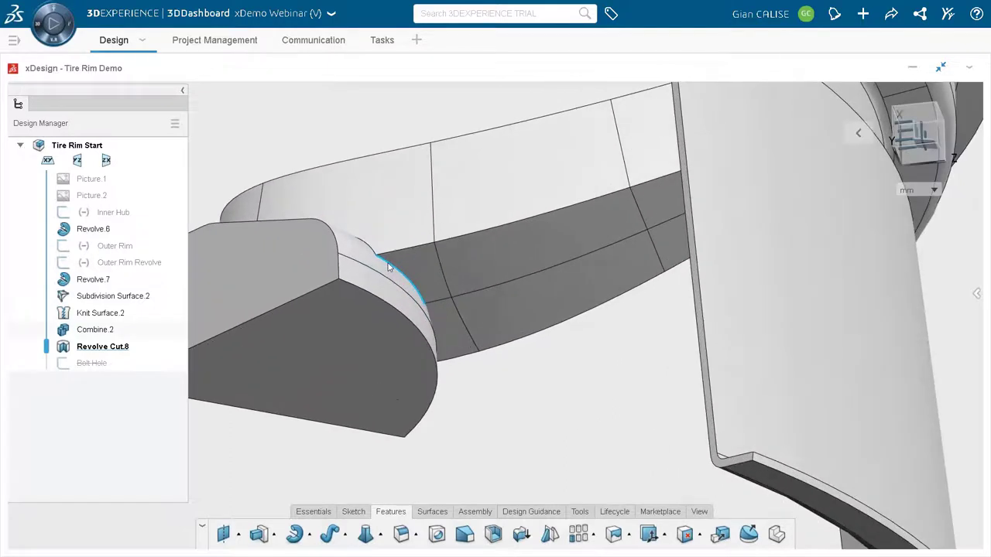
pyautogui.click(391, 271)
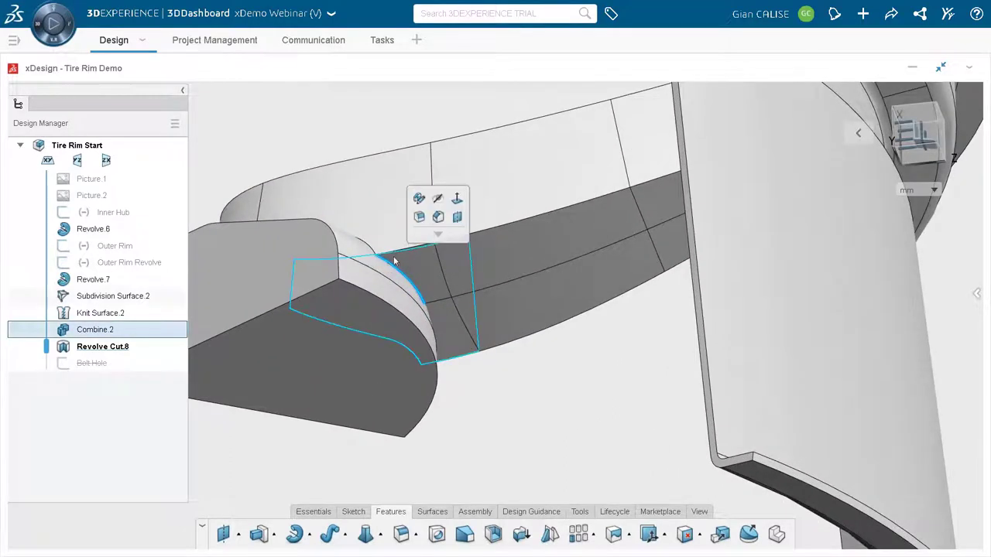
pyautogui.click(417, 222)
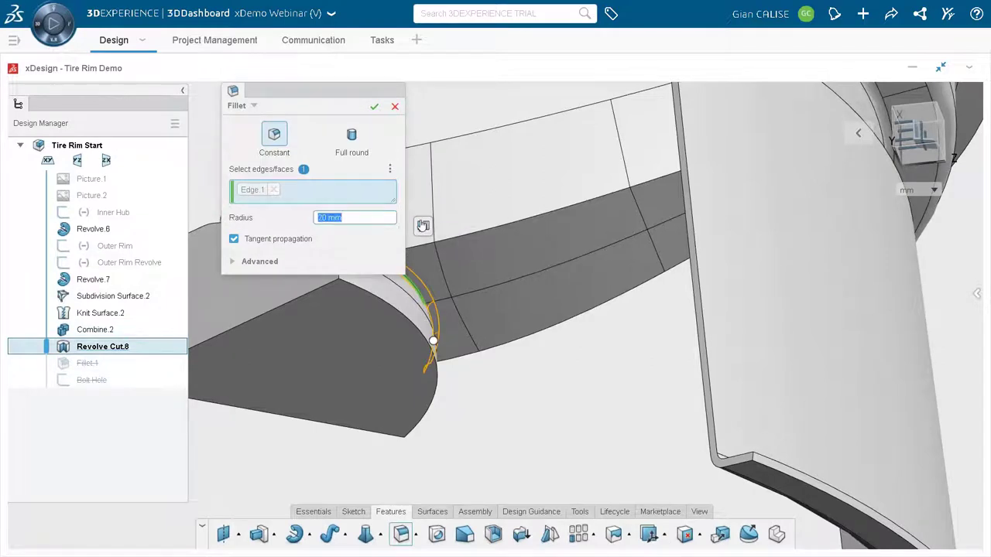
pyautogui.press('Return')
pyautogui.moveTo(433, 255); pyautogui.dragTo(410, 354, button='middle')
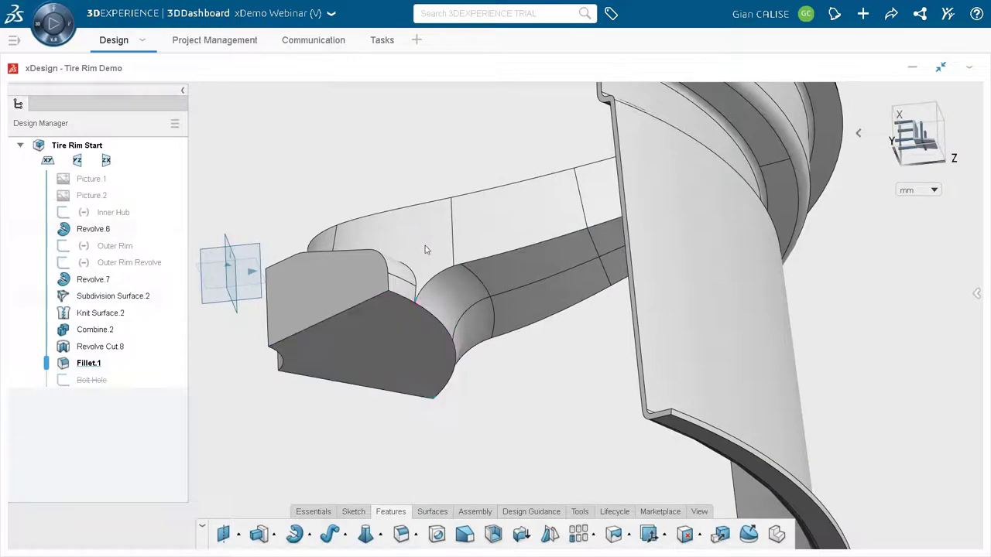
pyautogui.moveTo(427, 248); pyautogui.dragTo(547, 234, button='middle')
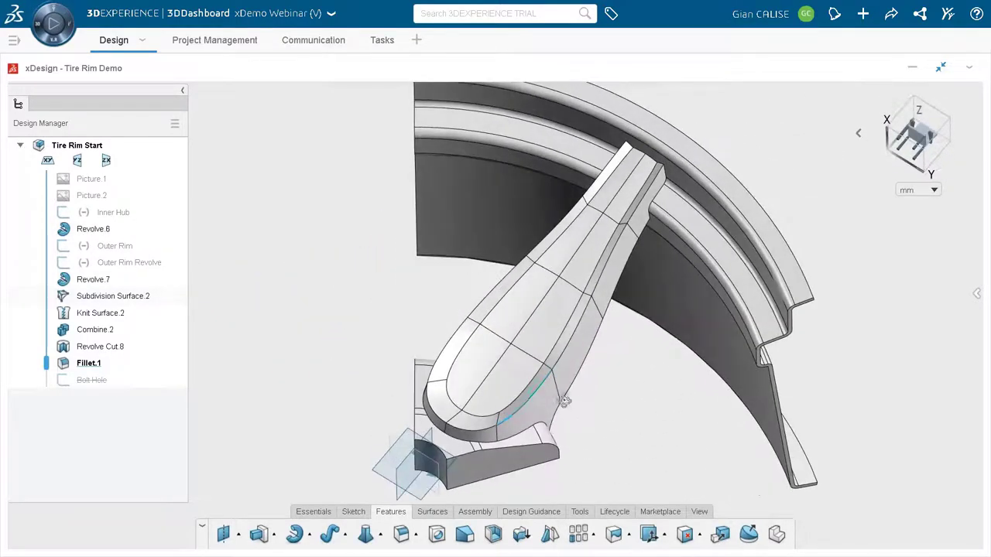
# Fillet three spoke edges at 2 mm as Fillet.2 and roll the history forward past Bolt Hole
pyautogui.click(540, 243)
pyautogui.click(585, 269)
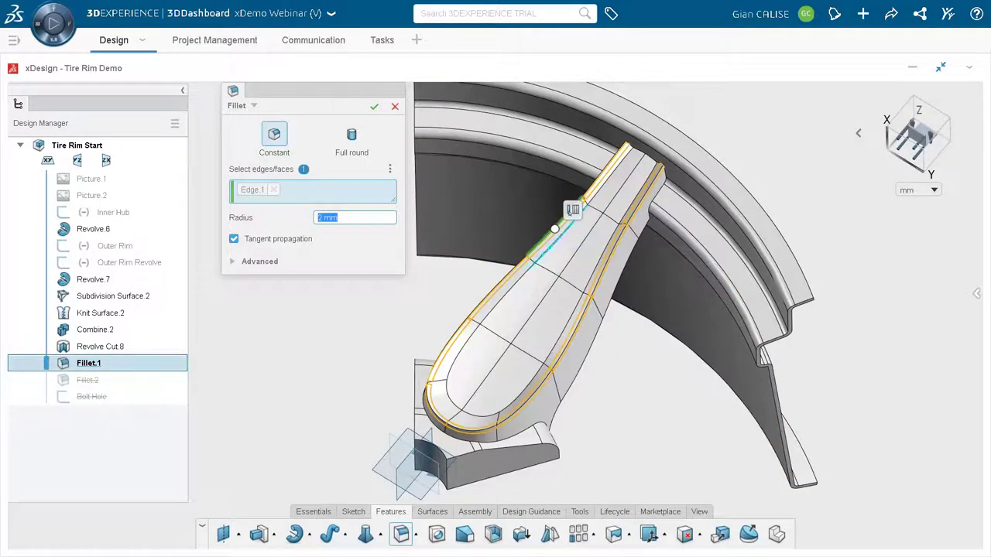
pyautogui.click(555, 229)
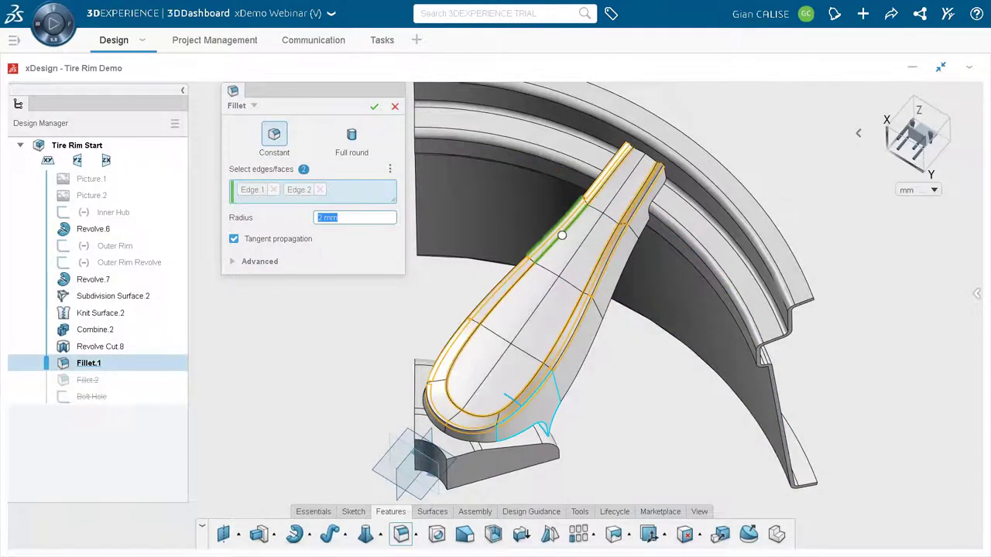
pyautogui.click(517, 432)
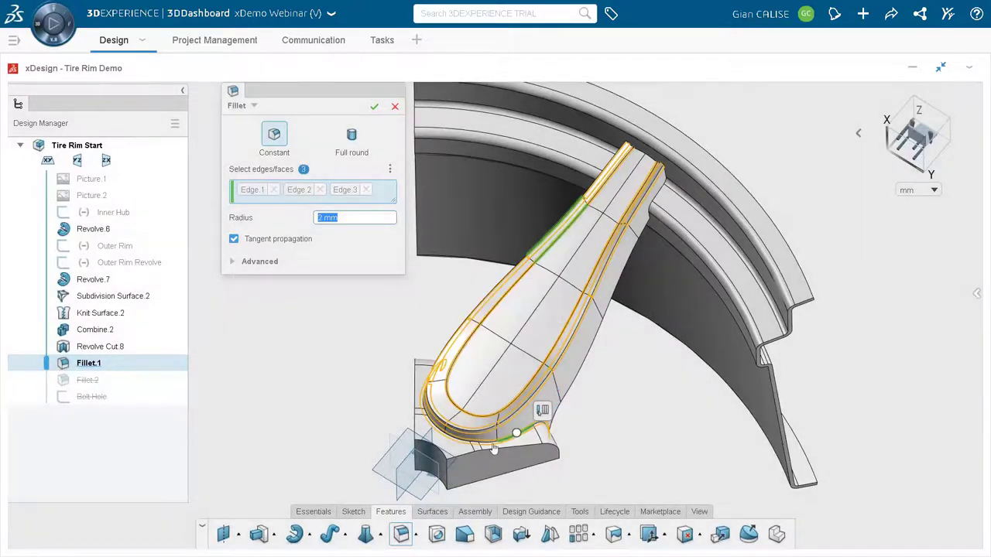
pyautogui.moveTo(493, 449); pyautogui.dragTo(495, 403, button='middle')
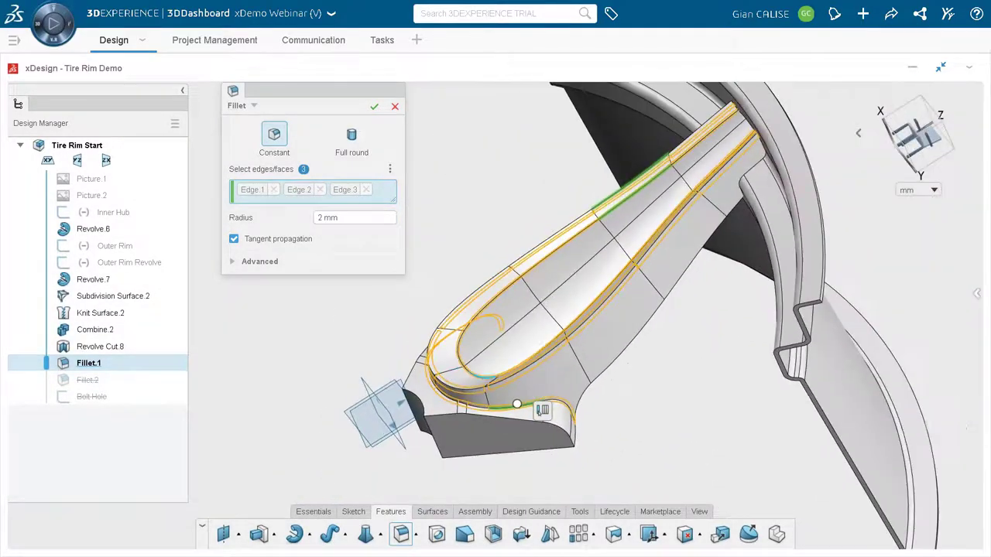
pyautogui.click(373, 107)
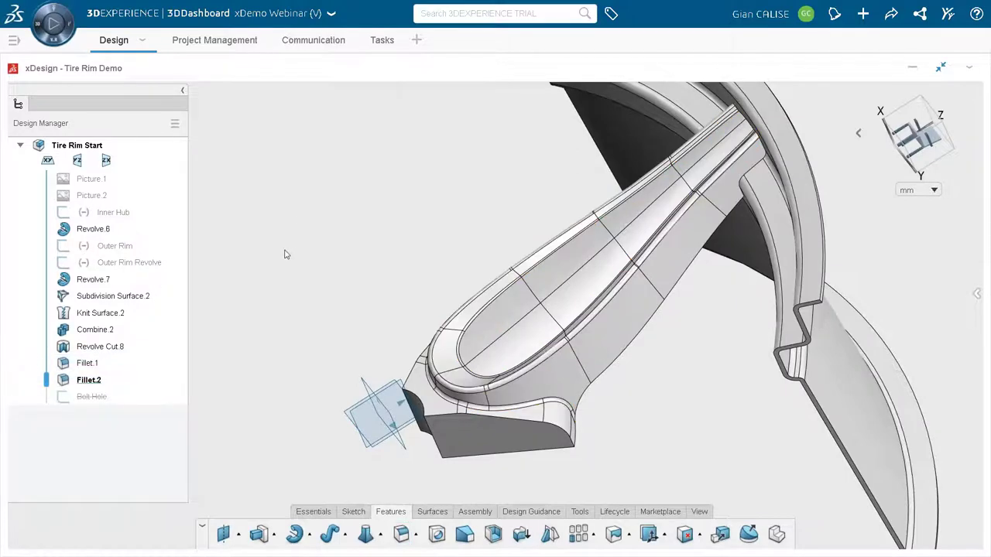
pyautogui.moveTo(46, 382); pyautogui.dragTo(47, 409)
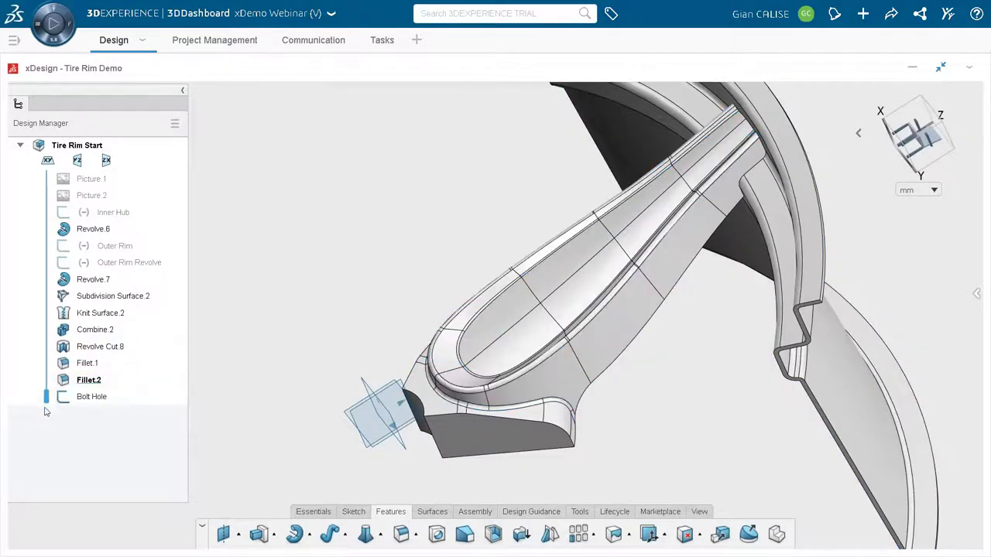
# Extrude-cut the Bolt Hole circle Through All Both to pierce the spoke, creating Extrude Cut.9
pyautogui.click(87, 400)
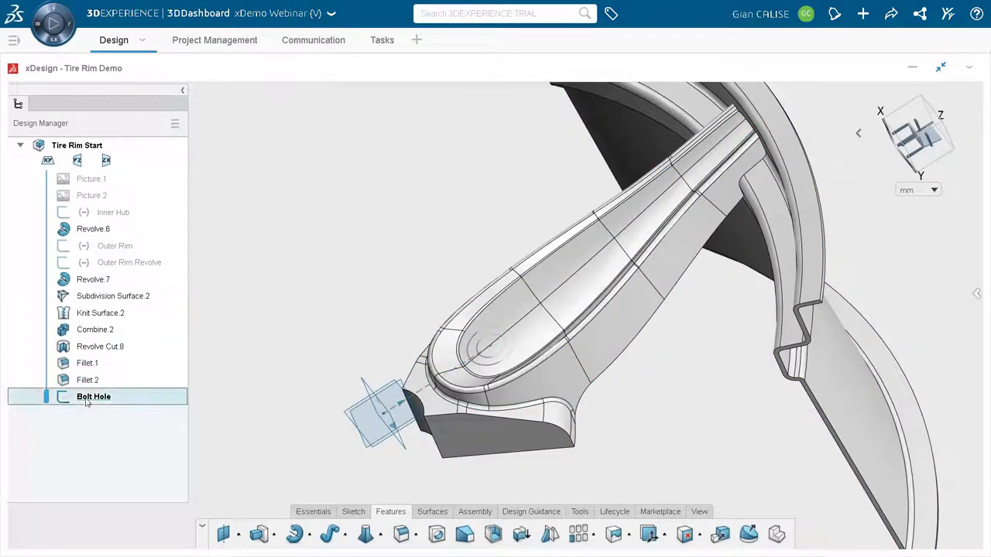
pyautogui.click(490, 344)
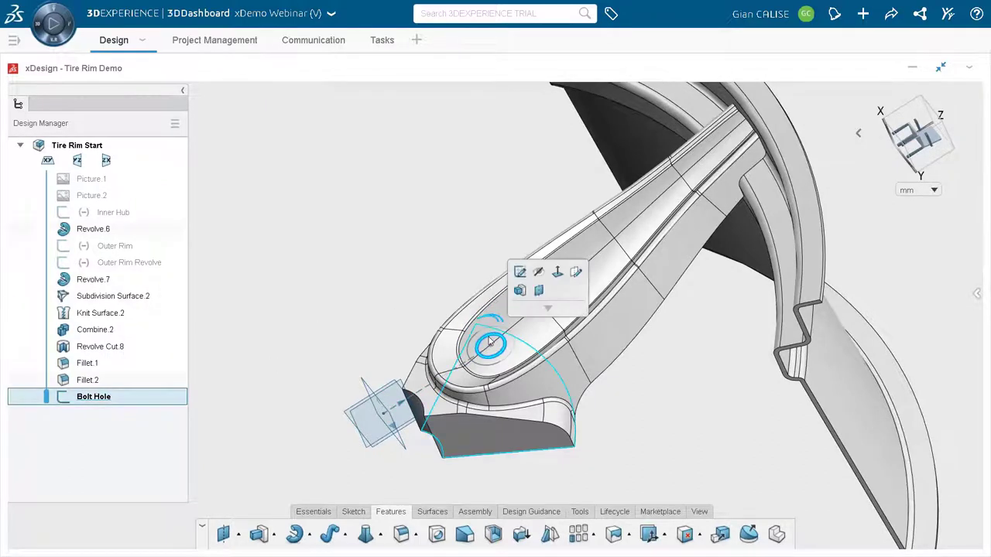
pyautogui.click(519, 290)
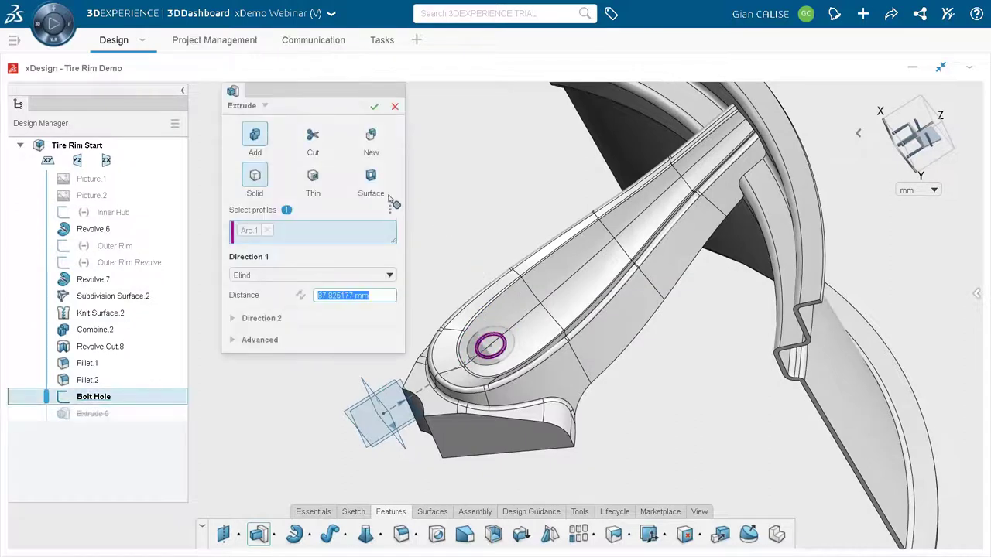
pyautogui.click(324, 151)
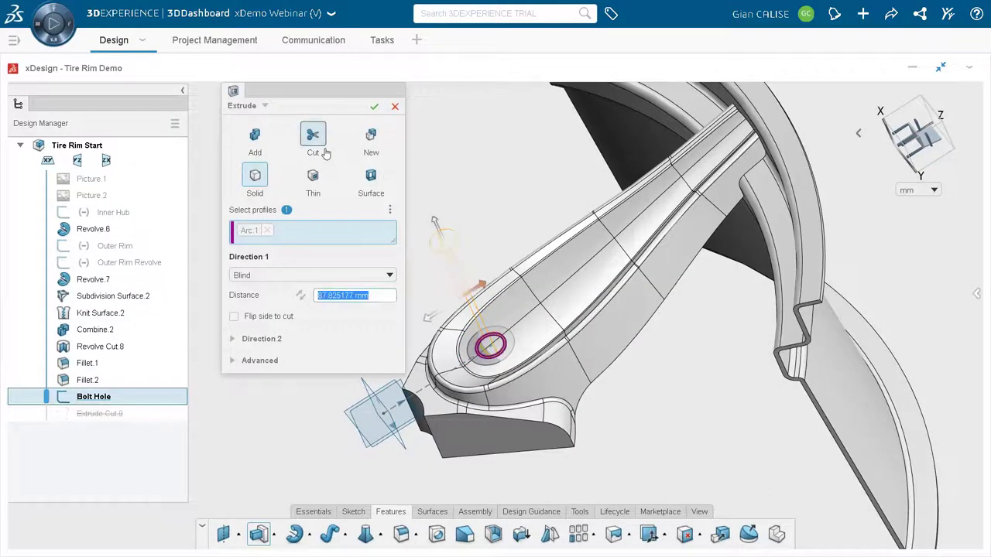
pyautogui.click(378, 283)
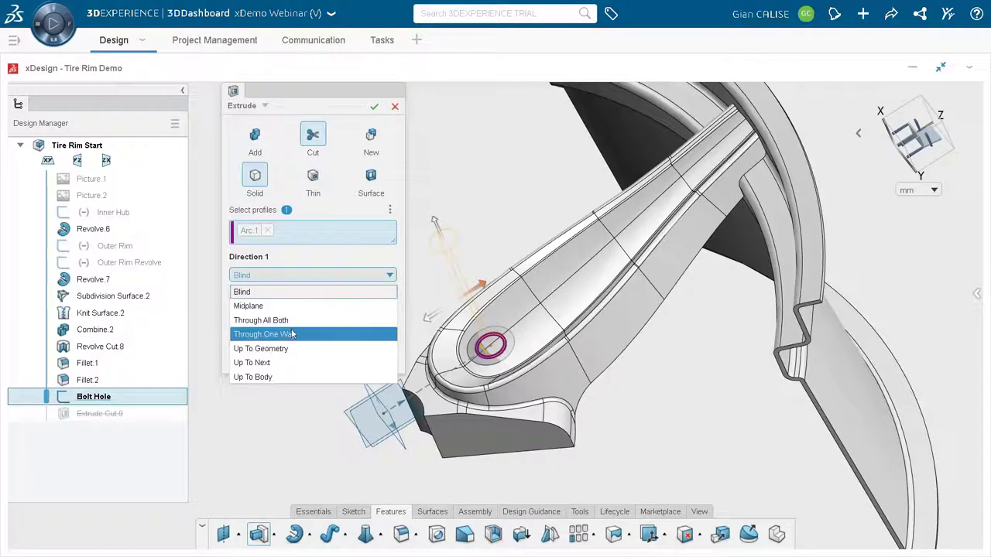
pyautogui.click(263, 320)
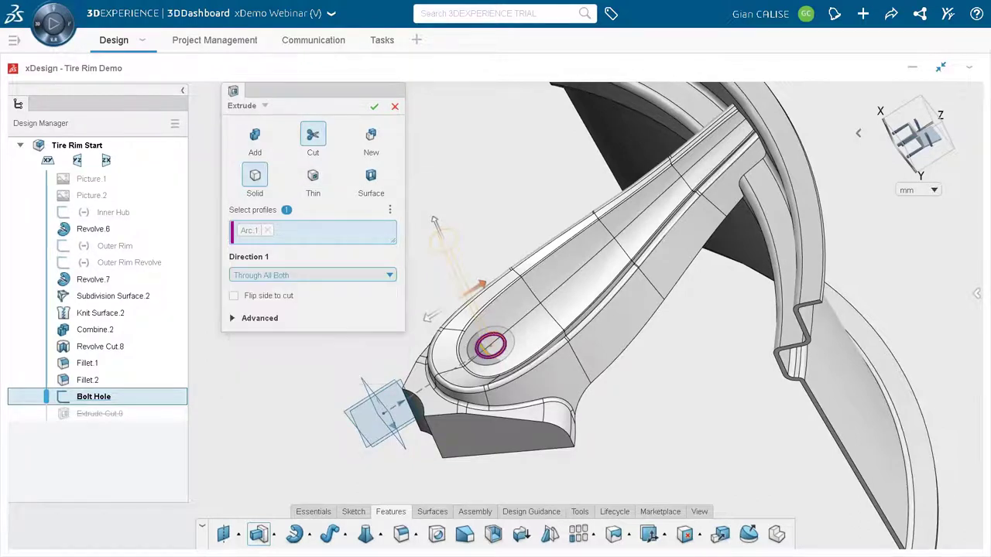
pyautogui.click(375, 107)
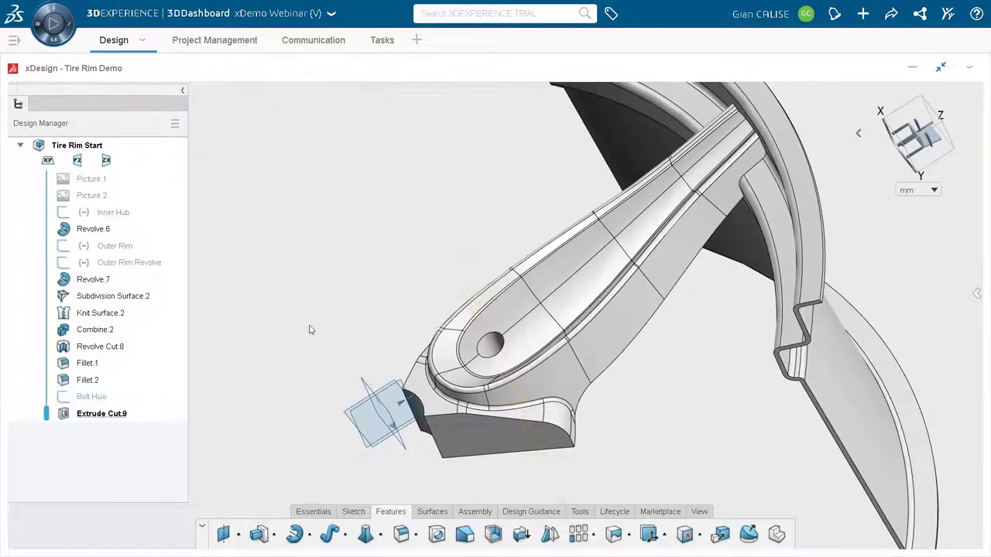
# Show the Bolt Hole sketch and extrude its larger outer circle Through One Way
pyautogui.rightClick(117, 397)
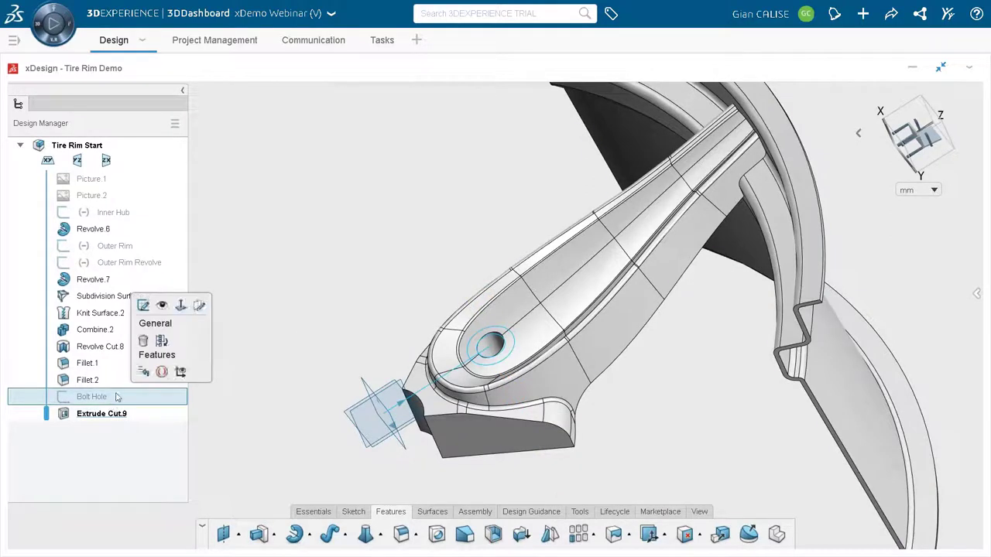
pyautogui.click(164, 306)
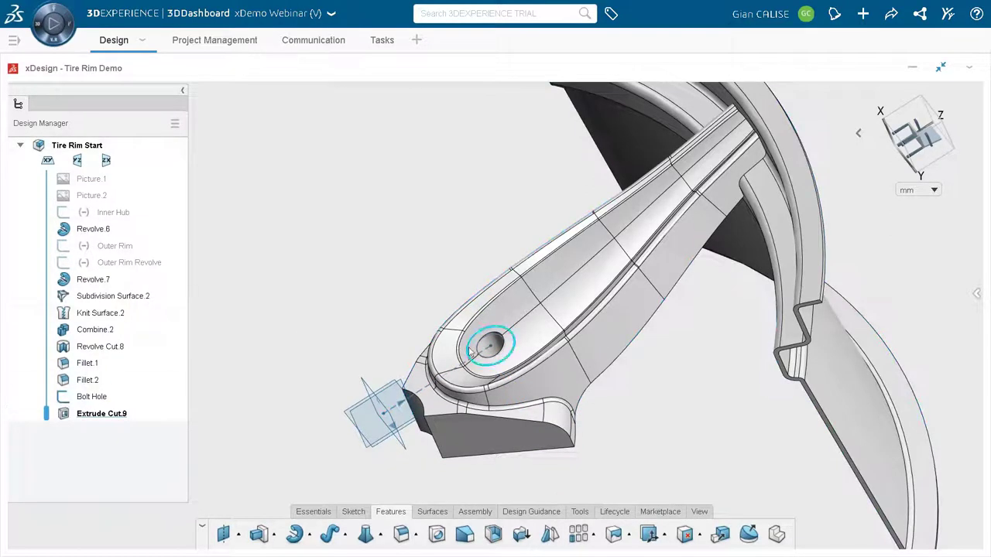
pyautogui.click(469, 351)
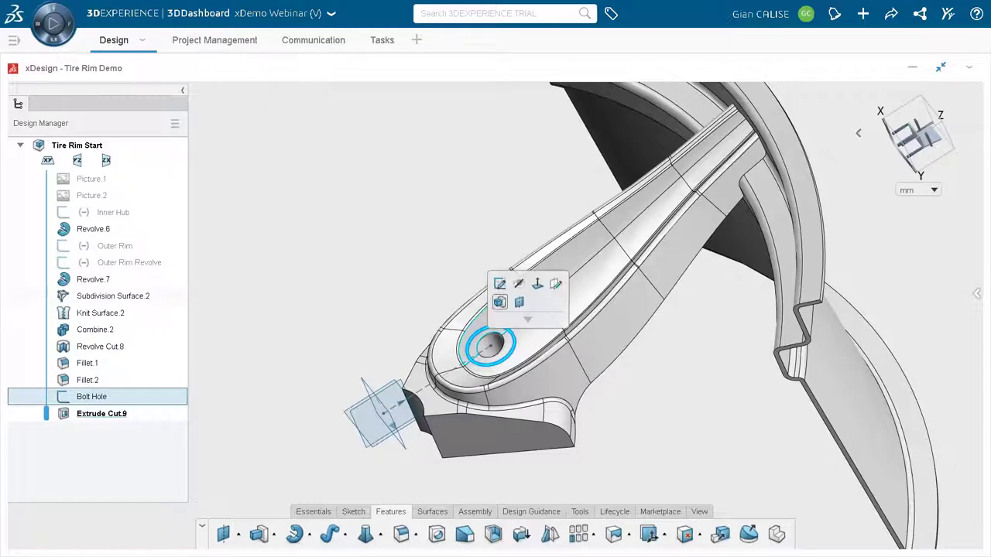
pyautogui.click(499, 302)
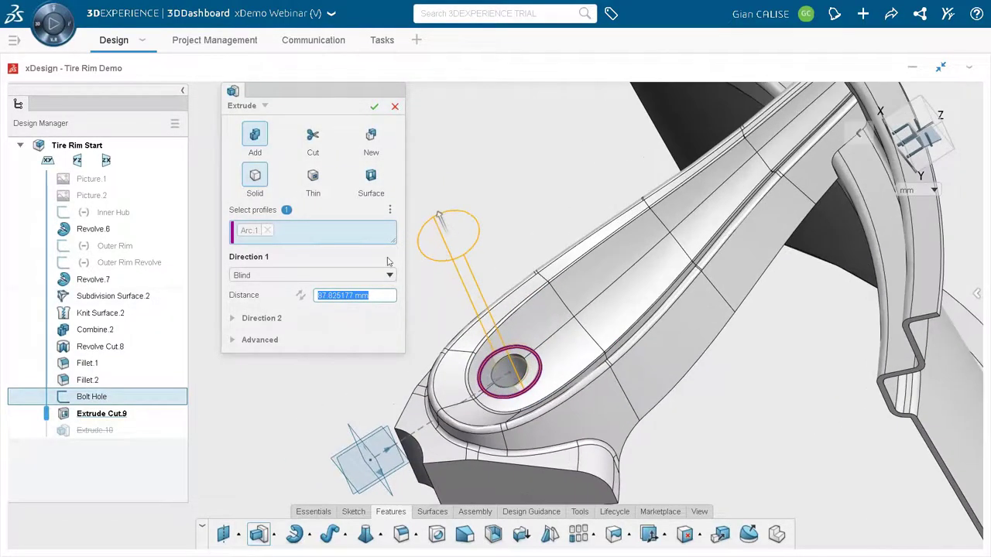
pyautogui.click(356, 278)
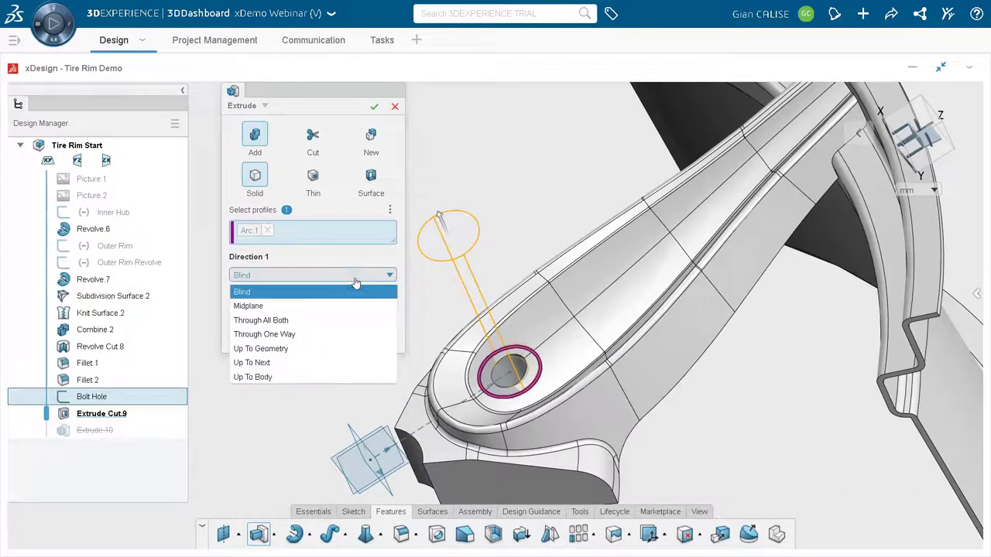
pyautogui.click(308, 334)
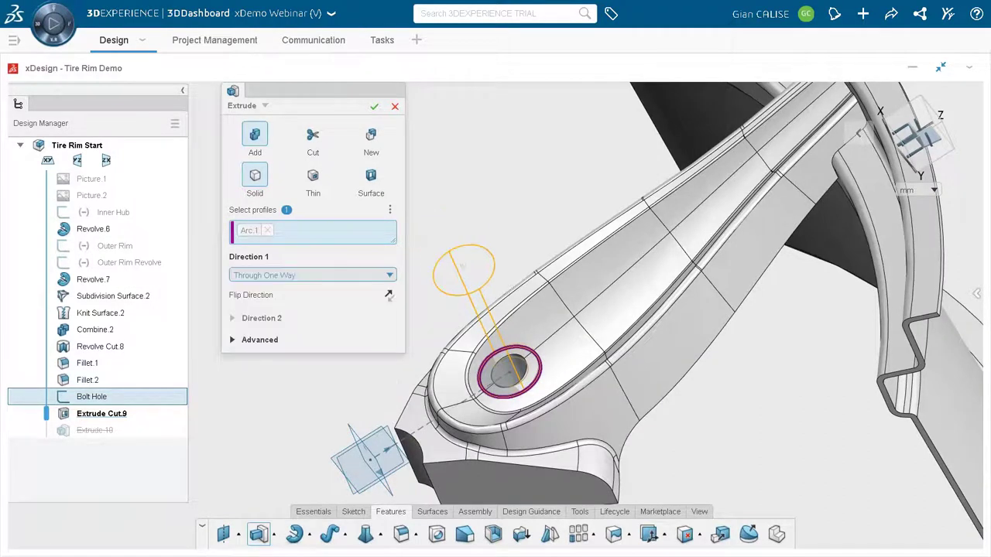
# Start the extrusion from a flipped 15 mm offset and make it a cut, producing counterbore Extrude Cut.10
pyautogui.click(239, 341)
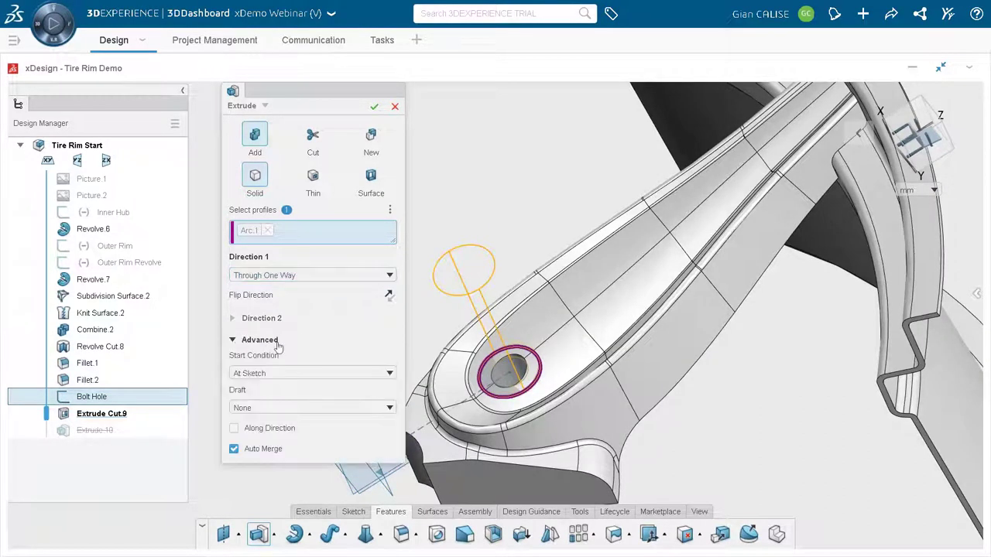
pyautogui.moveTo(500, 381)
pyautogui.mouseDown(button='middle')
pyautogui.moveTo(523, 391)
pyautogui.moveTo(534, 371)
pyautogui.moveTo(520, 375)
pyautogui.mouseUp(button='middle')
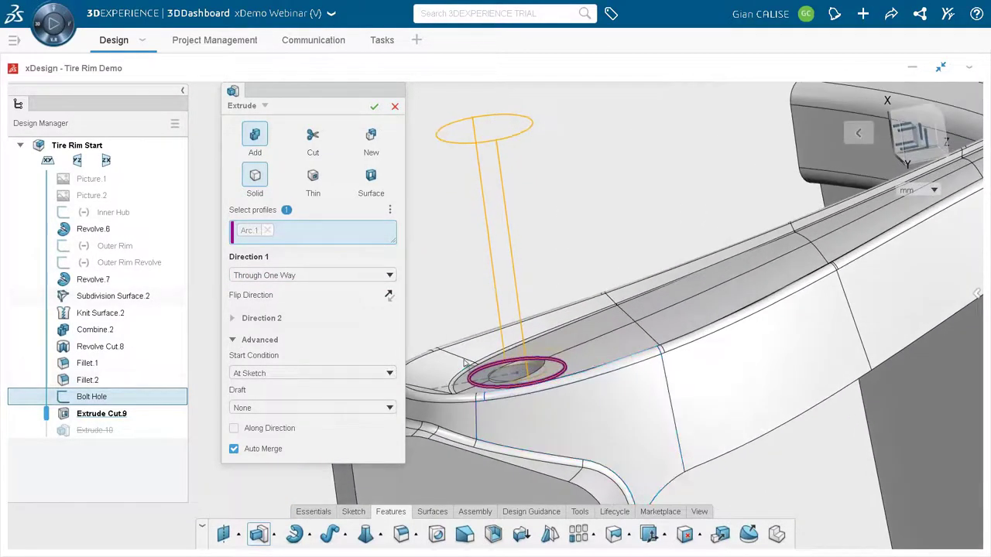
pyautogui.click(307, 375)
pyautogui.click(300, 403)
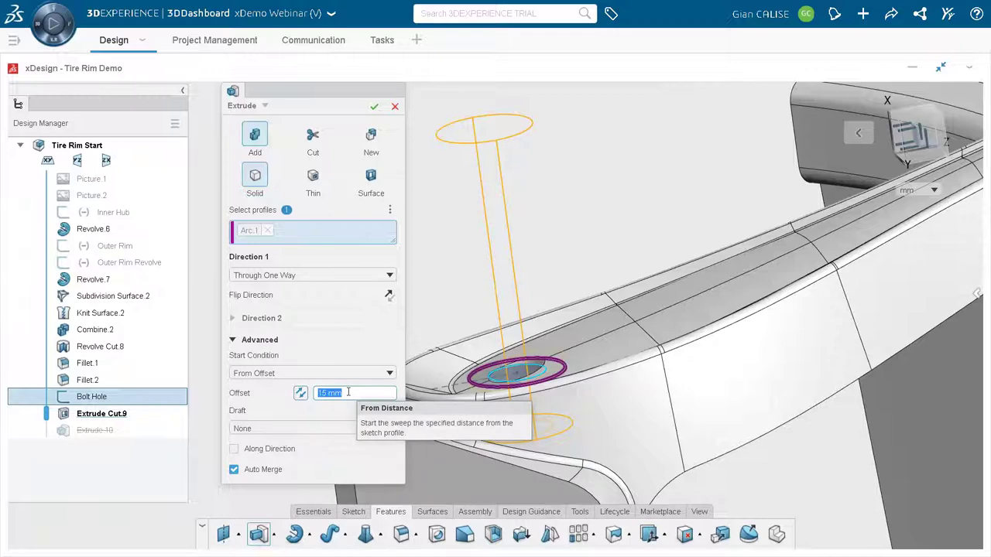
pyautogui.click(300, 393)
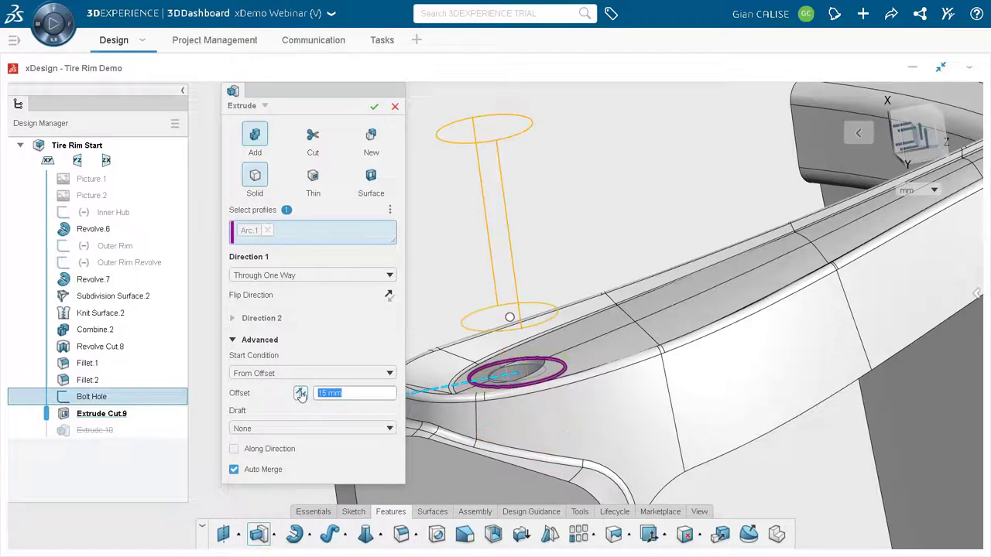
pyautogui.moveTo(524, 427); pyautogui.dragTo(513, 387, button='middle')
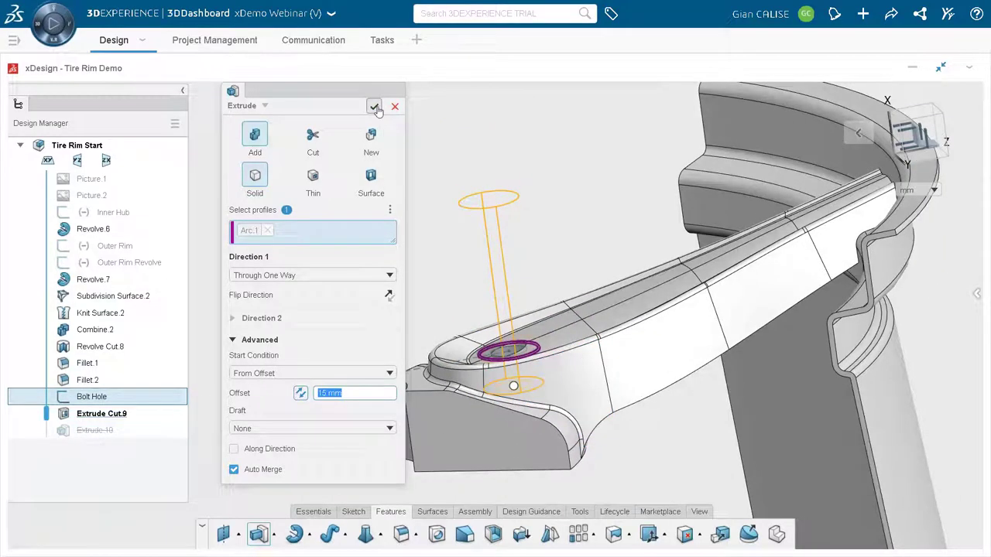
pyautogui.click(320, 139)
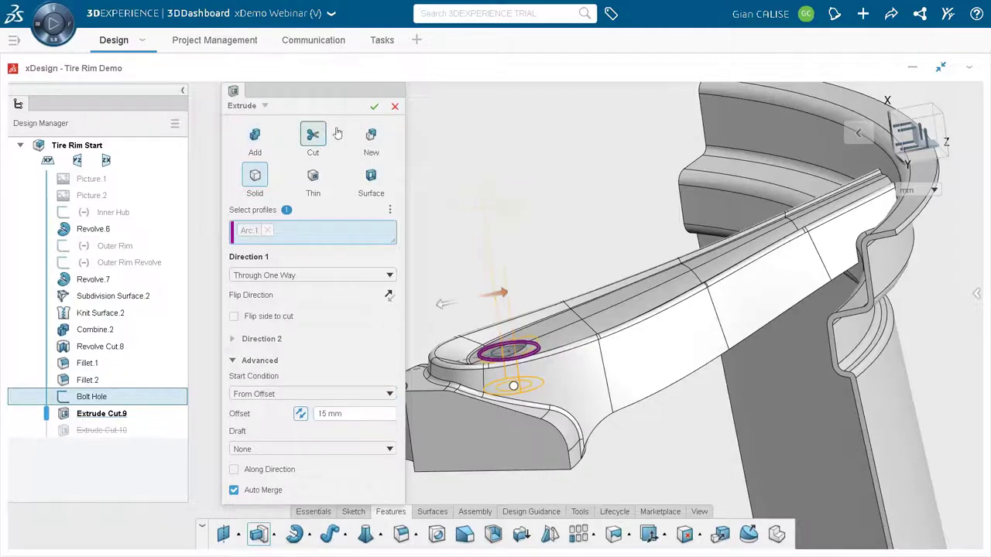
pyautogui.click(374, 107)
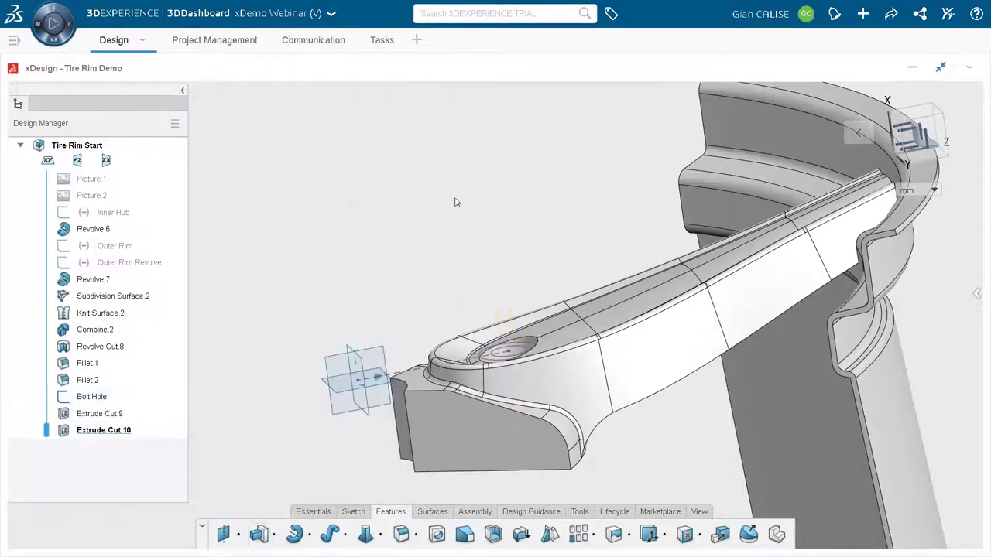
pyautogui.moveTo(456, 202); pyautogui.dragTo(496, 364, button='middle')
# Hide the Bolt Hole sketch in the feature tree
pyautogui.click(89, 393)
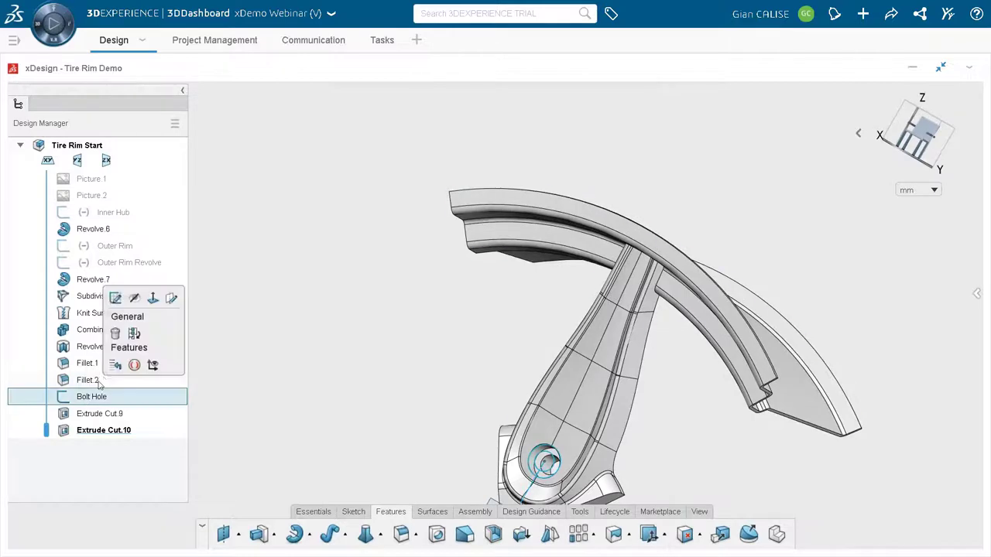
pyautogui.click(134, 298)
pyautogui.scroll(-3, 475, 336)
pyautogui.moveTo(475, 336)
pyautogui.mouseDown(button='middle')
pyautogui.moveTo(592, 400)
pyautogui.moveTo(520, 372)
pyautogui.moveTo(550, 369)
pyautogui.moveTo(504, 356)
pyautogui.mouseUp(button='middle')
pyautogui.scroll(2, 503, 355)
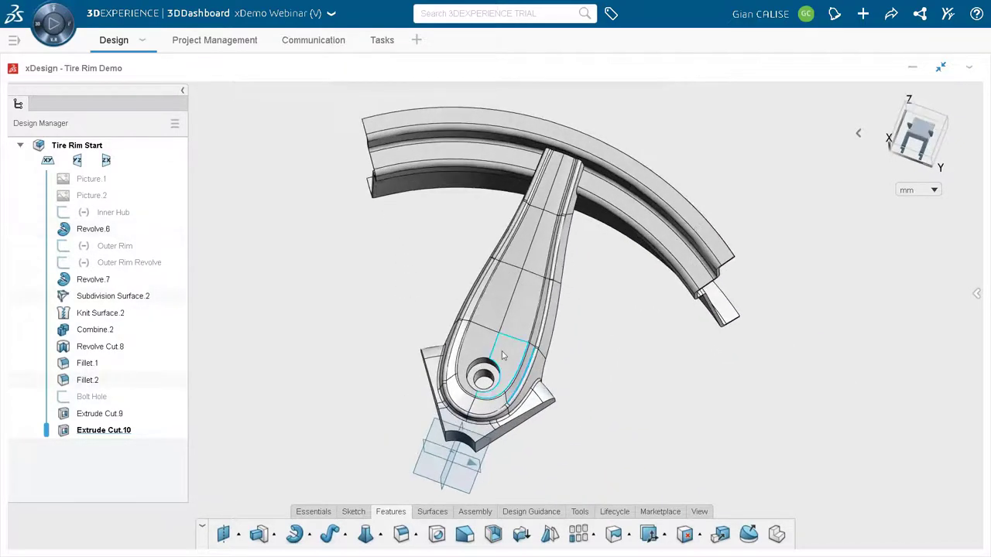
# Start a body circular pattern of the spoke body, showing the Outer Rim sketch for its axis
pyautogui.click(591, 532)
pyautogui.click(602, 508)
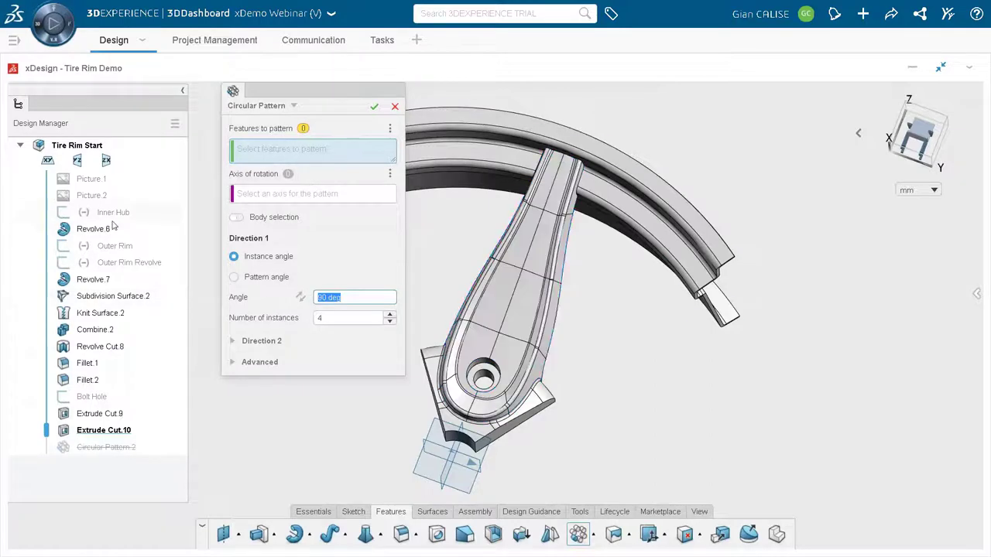
pyautogui.moveTo(114, 251)
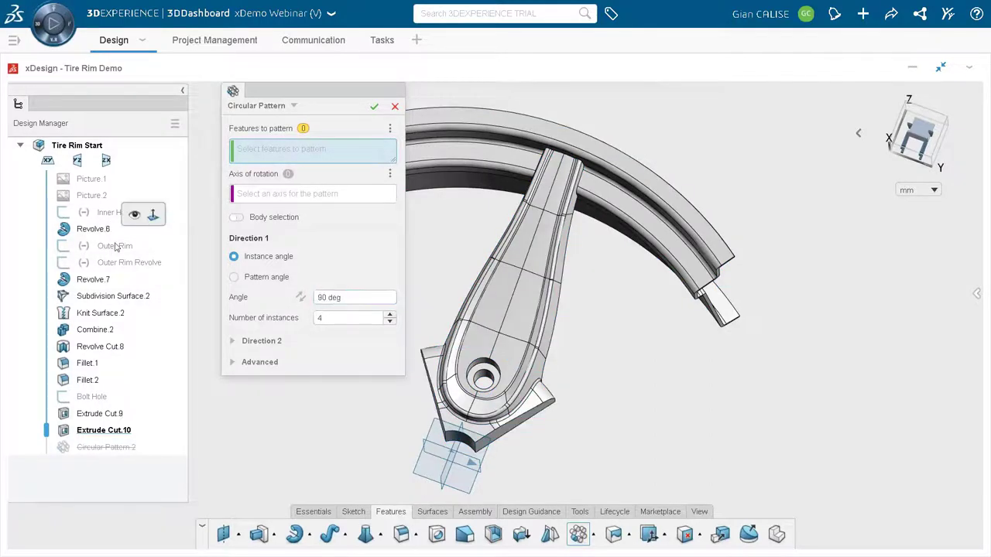
pyautogui.click(132, 215)
pyautogui.moveTo(627, 315); pyautogui.dragTo(539, 439, button='middle')
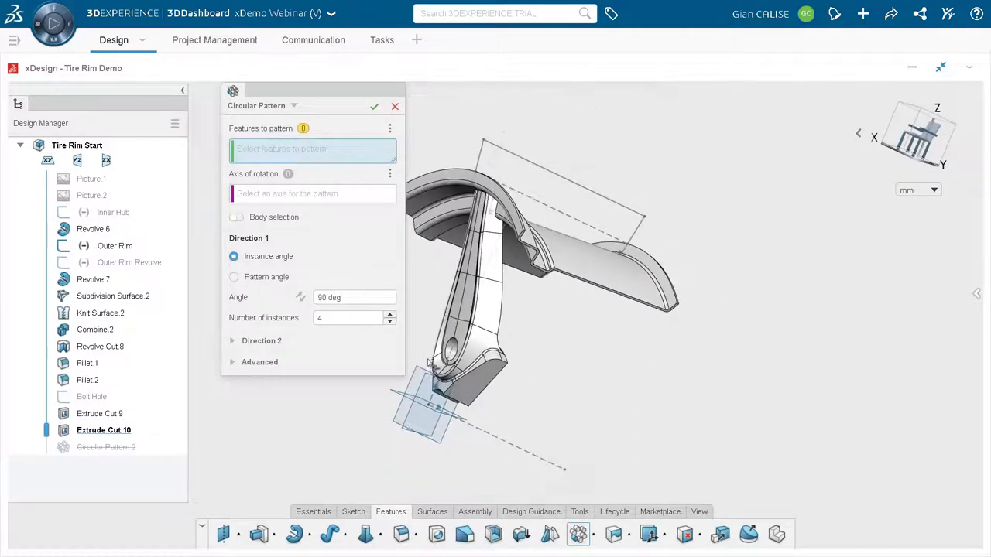
pyautogui.click(236, 218)
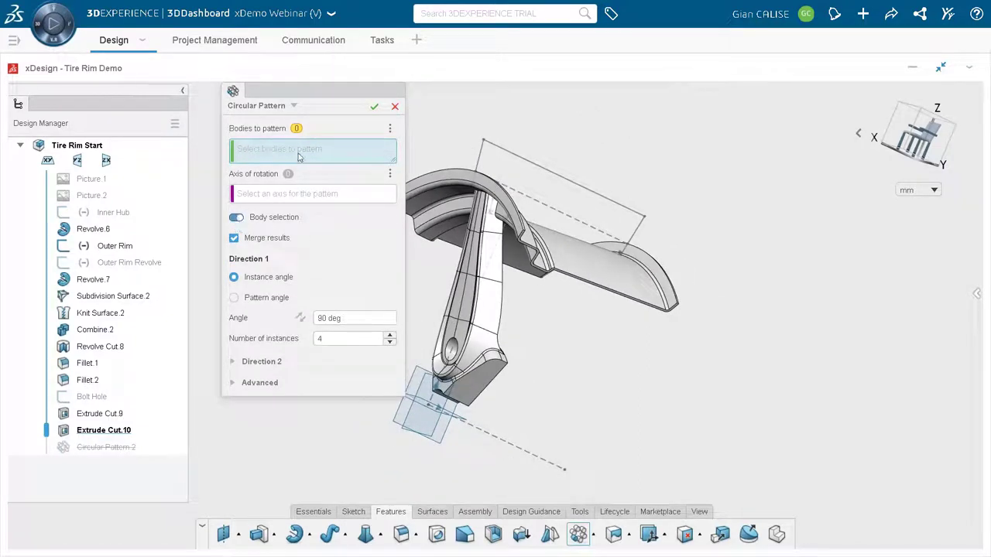
pyautogui.click(545, 280)
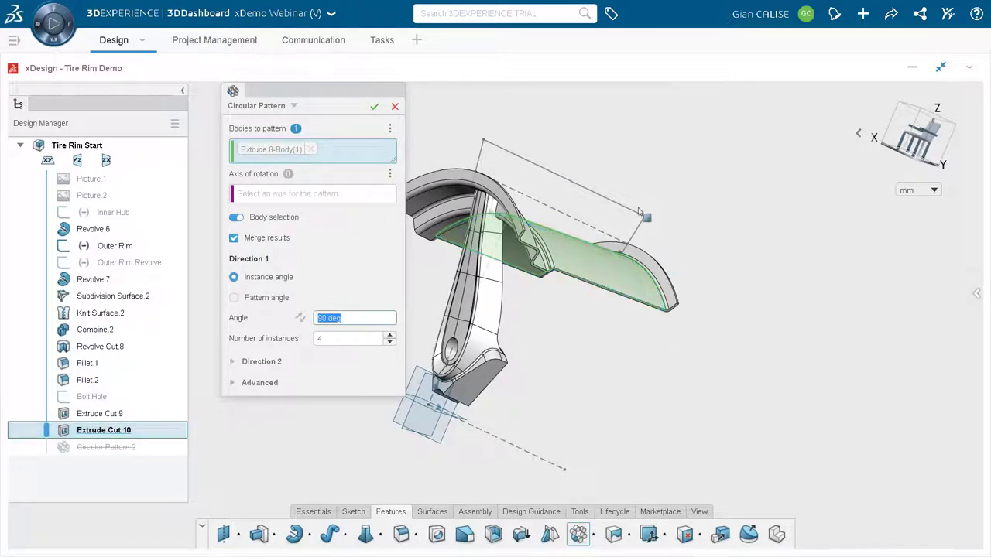
# Pattern the spoke about Line.1 over 360 degrees with 5 instances, creating Circular Pattern.2
pyautogui.click(341, 196)
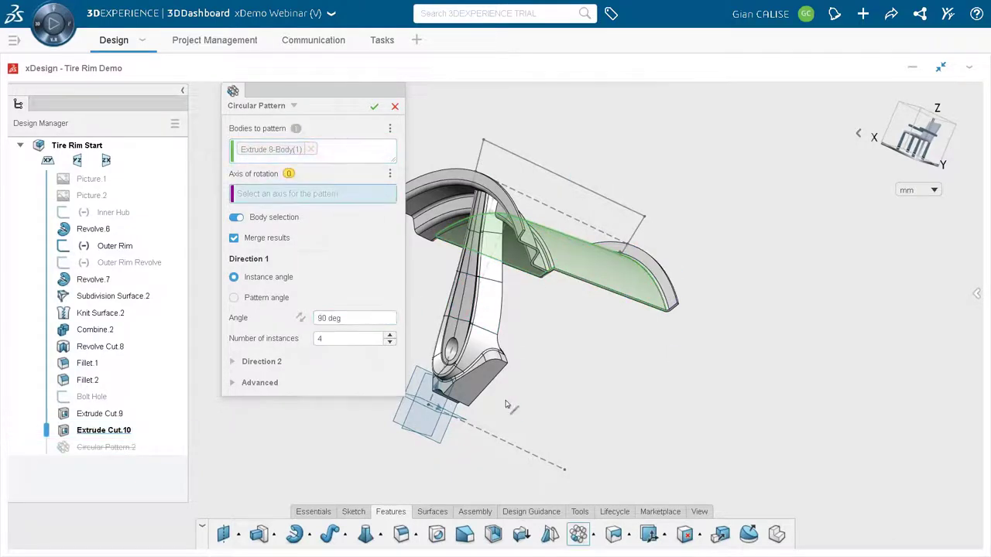
pyautogui.click(511, 449)
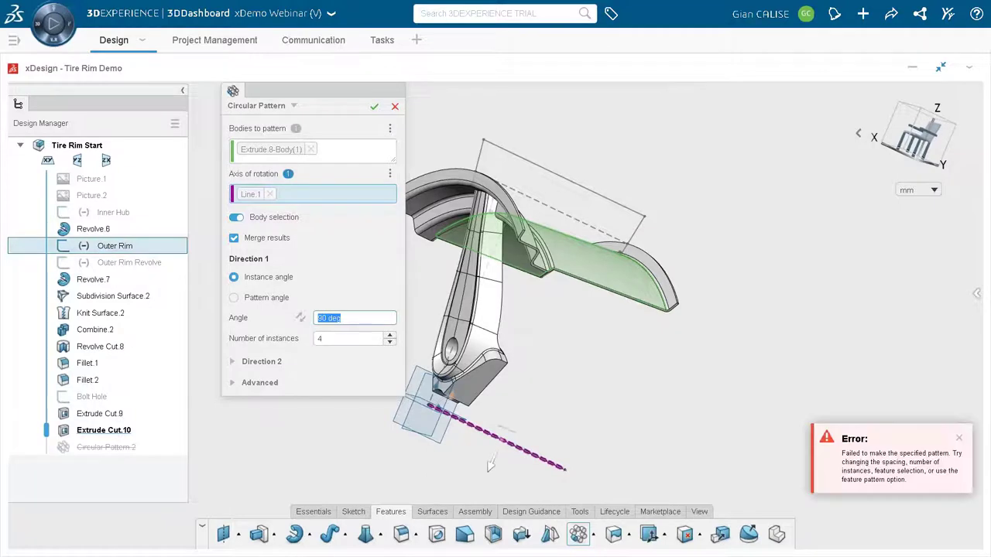
pyautogui.click(253, 300)
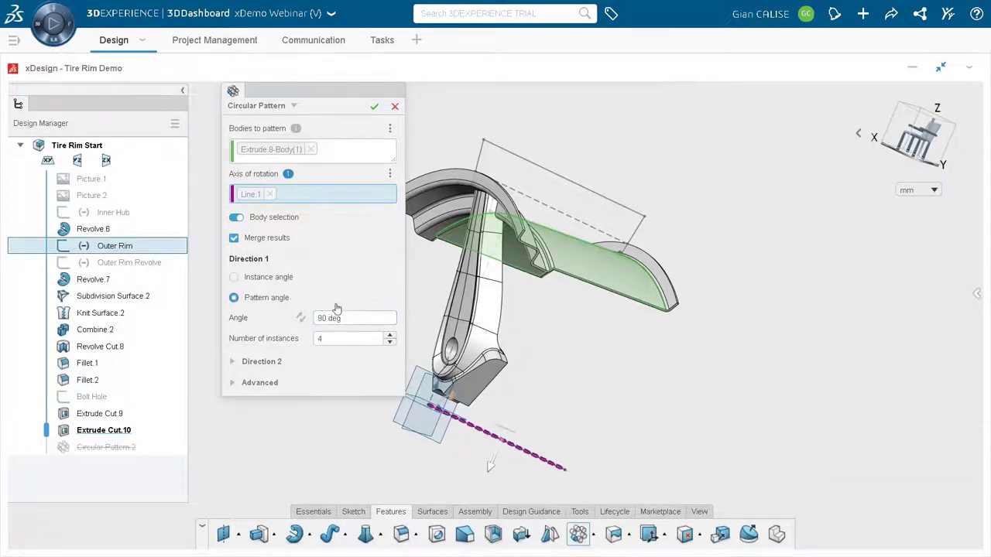
pyautogui.click(390, 335)
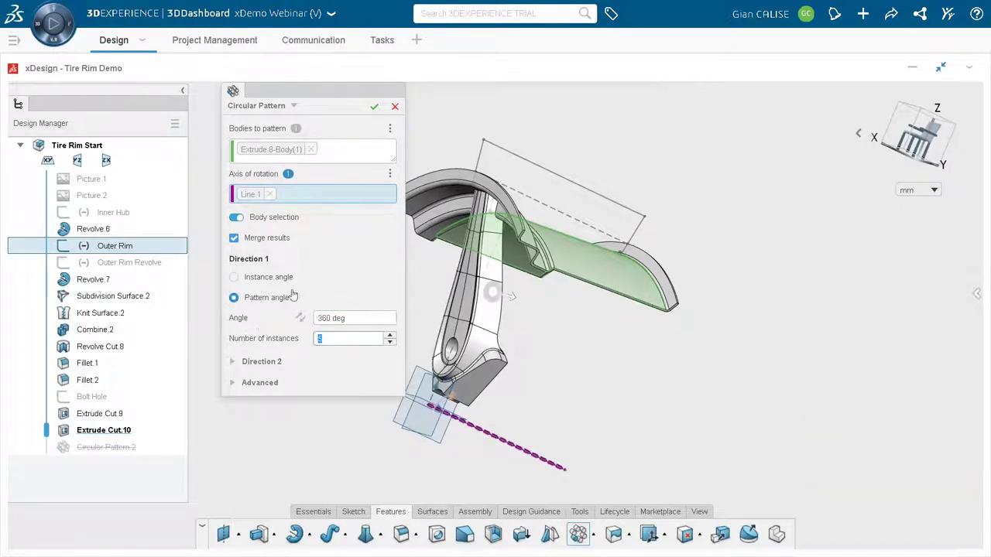
pyautogui.scroll(-5, 650, 298)
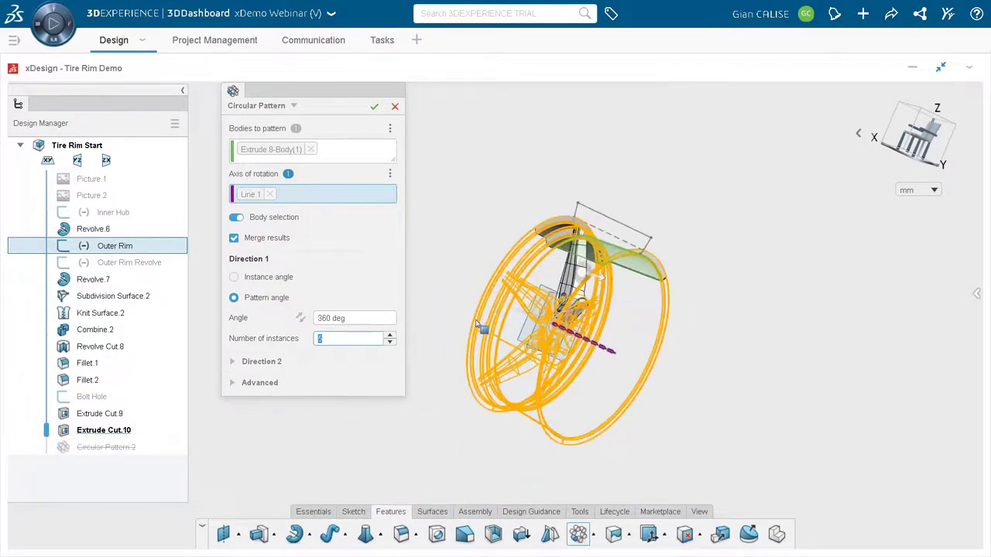
pyautogui.moveTo(476, 325); pyautogui.dragTo(565, 360, button='middle')
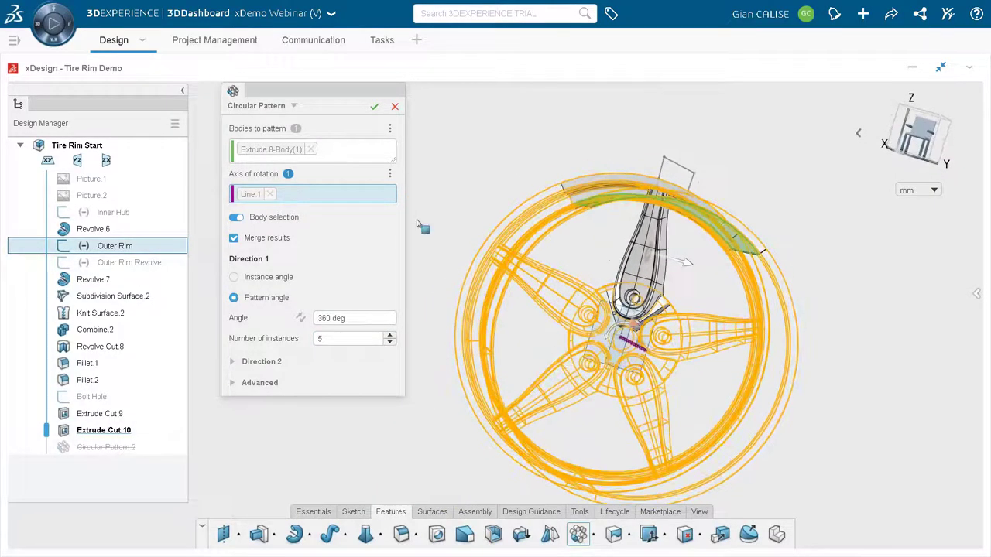
pyautogui.click(374, 109)
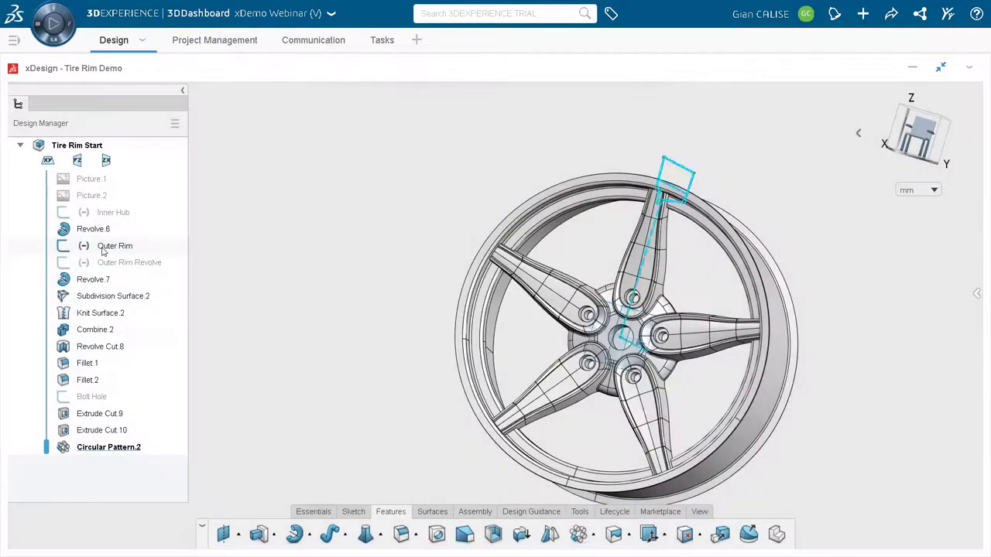
pyautogui.click(115, 246)
# Hide the Outer Rim sketch, shade the wheel without edge lines, and orbit to a front-on view
pyautogui.click(153, 151)
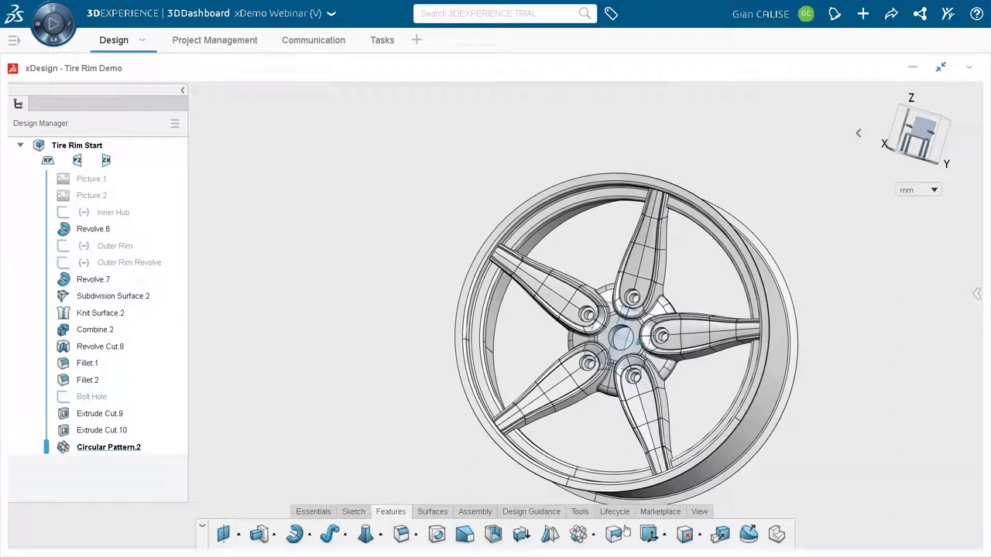
pyautogui.click(699, 512)
pyautogui.click(567, 540)
pyautogui.click(549, 537)
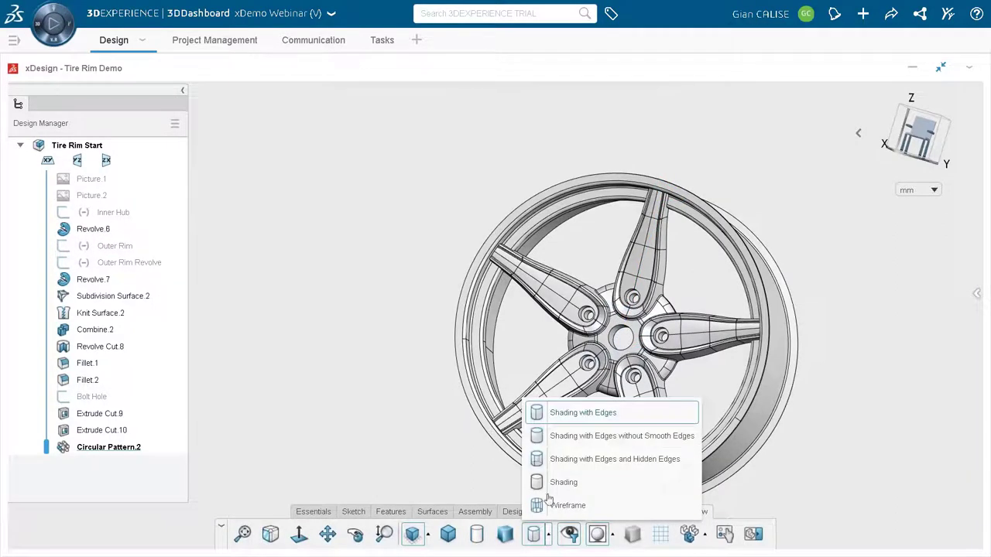
pyautogui.click(557, 442)
pyautogui.moveTo(570, 420)
pyautogui.mouseDown(button='middle')
pyautogui.moveTo(702, 387)
pyautogui.moveTo(657, 327)
pyautogui.moveTo(626, 348)
pyautogui.moveTo(603, 339)
pyautogui.mouseUp(button='middle')
pyautogui.moveTo(477, 295); pyautogui.dragTo(600, 372, button='middle')
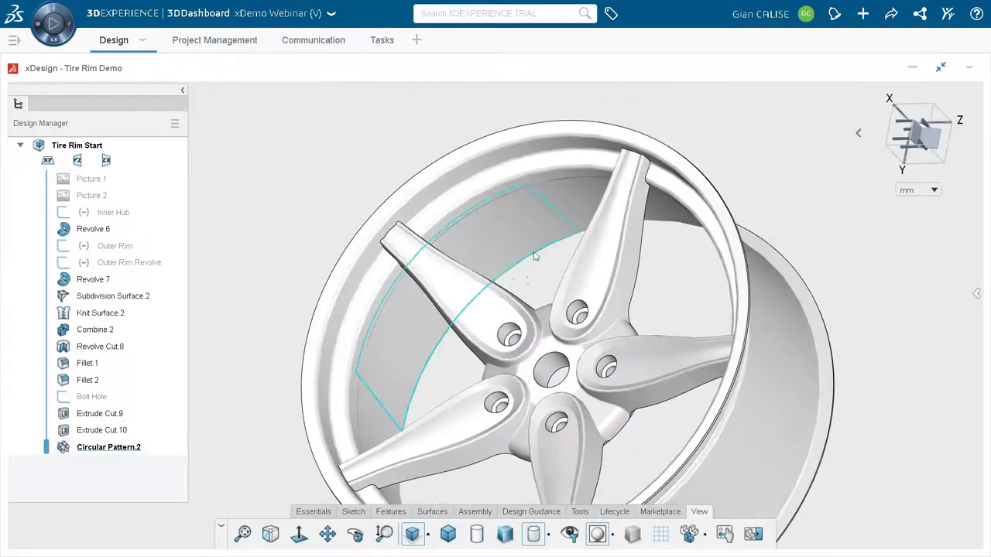
pyautogui.moveTo(737, 293); pyautogui.dragTo(624, 502, button='middle')
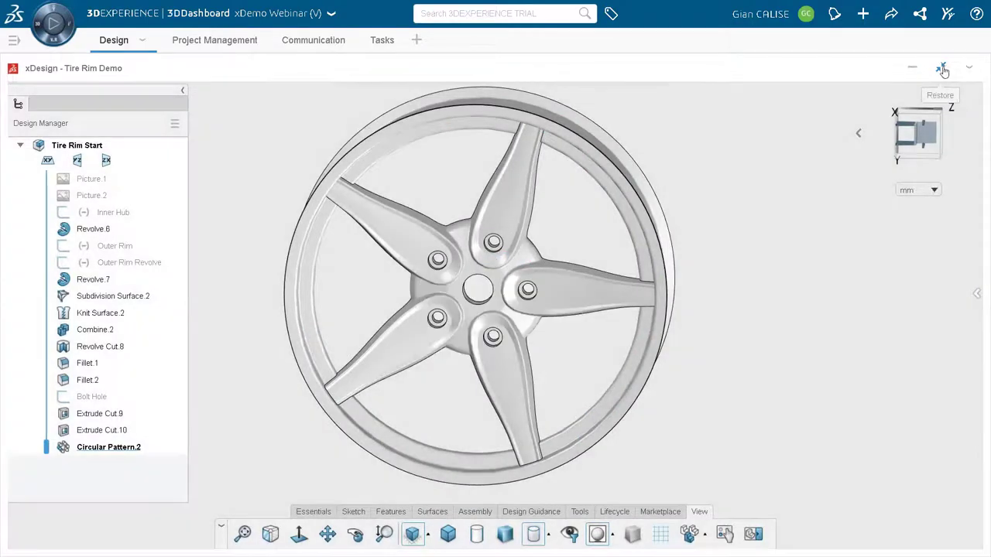
# Open the tire rim demo task's details on the task board beside the design
pyautogui.click(943, 71)
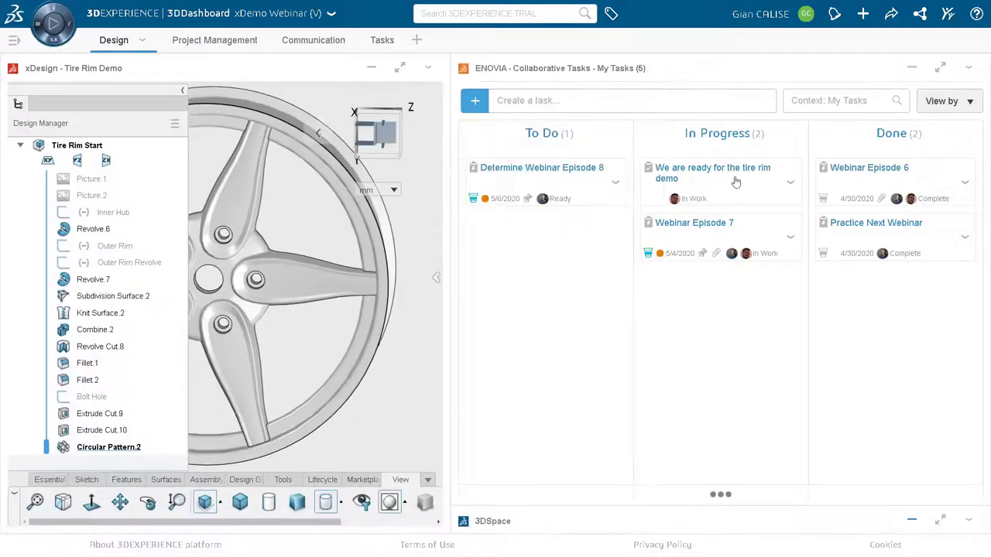
pyautogui.click(743, 184)
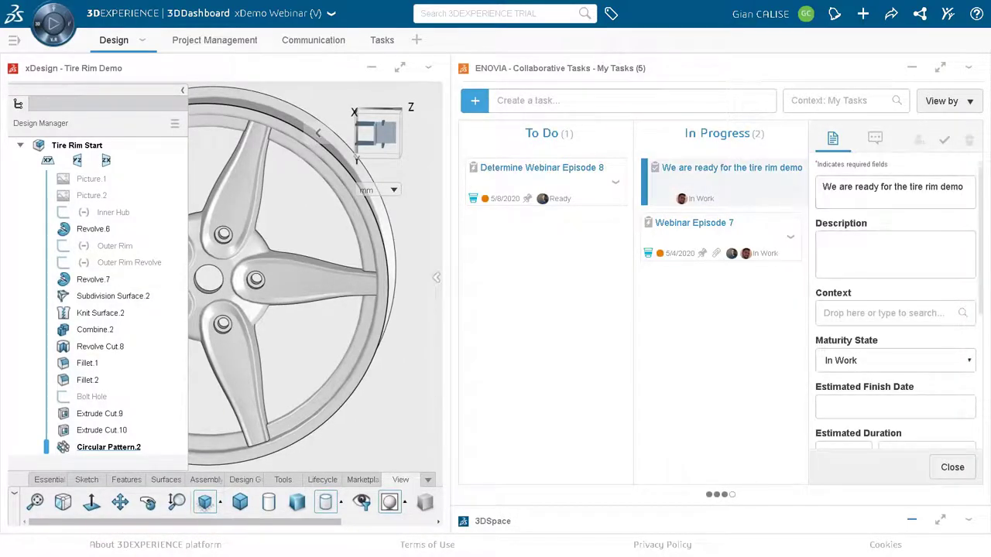
pyautogui.scroll(-3, 878, 302)
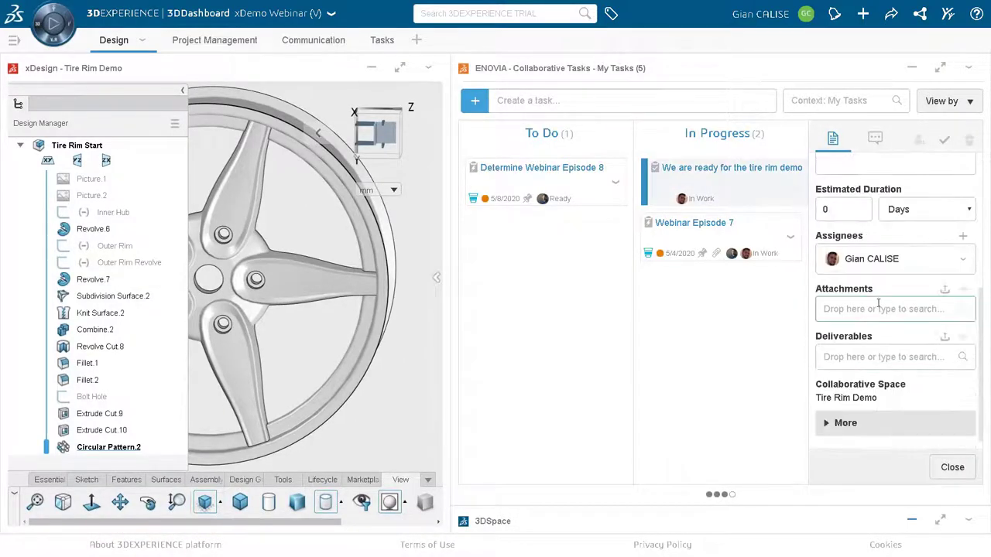
# Add Tire Rim Start from Revision History as the task's deliverable, save, and move the task to Done
pyautogui.click(323, 480)
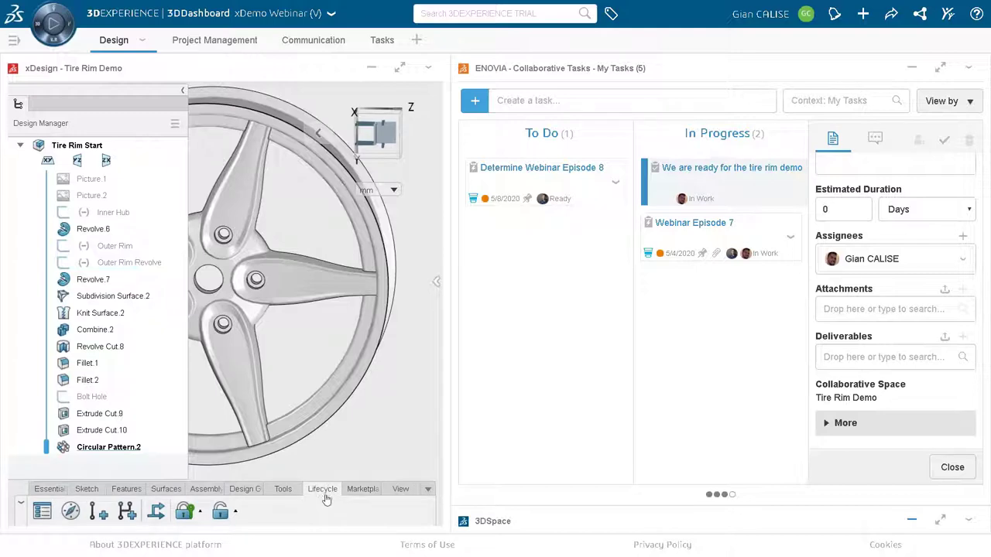
pyautogui.click(70, 514)
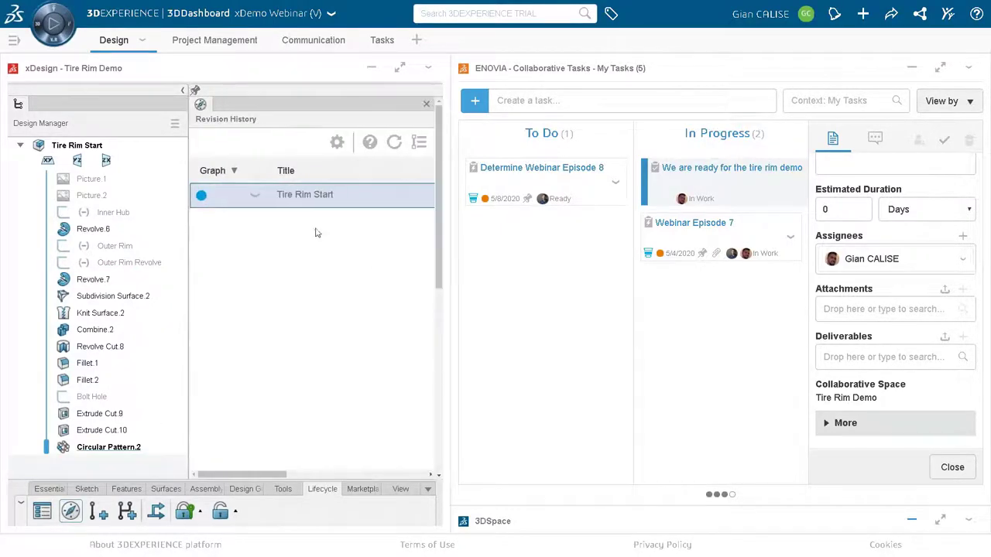
pyautogui.moveTo(280, 198); pyautogui.dragTo(851, 357)
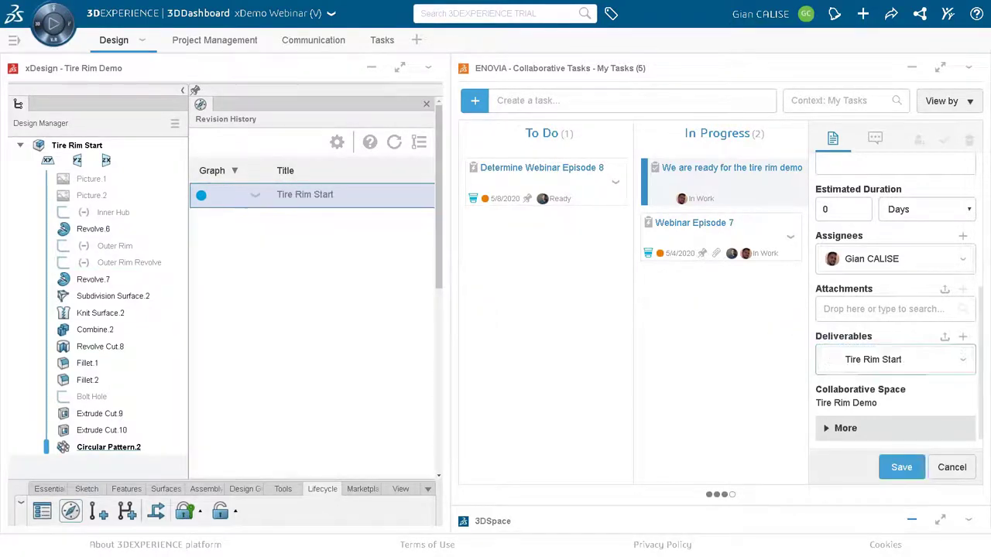
pyautogui.click(901, 467)
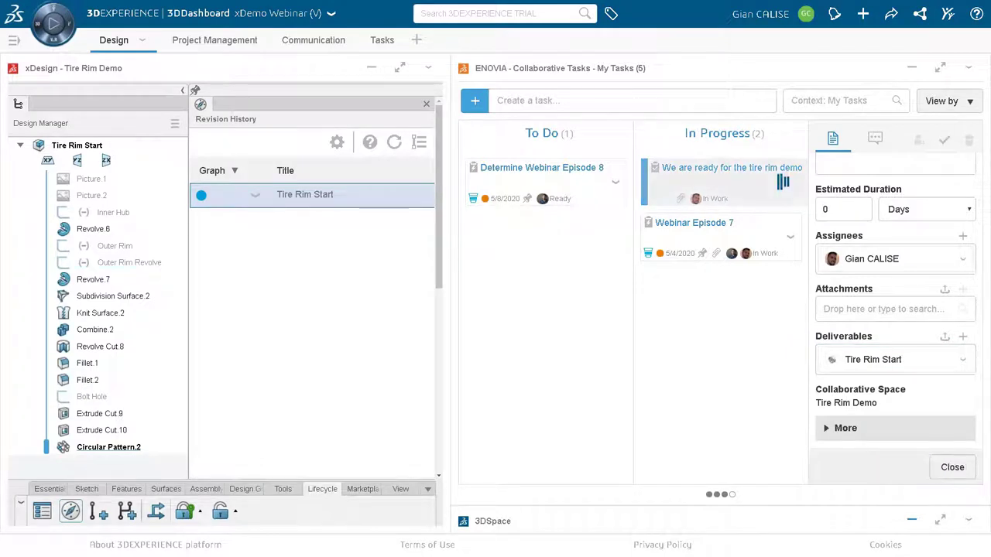
pyautogui.click(951, 467)
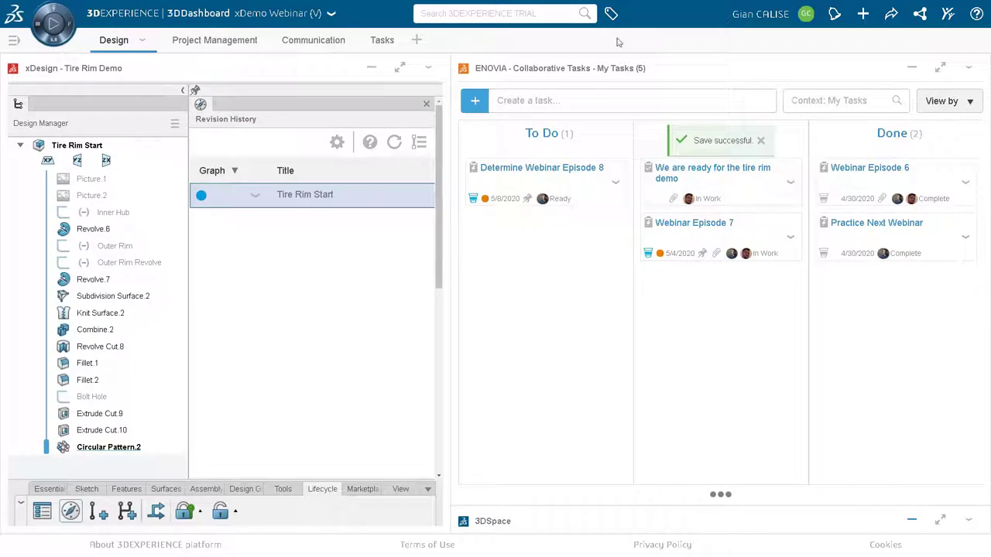
pyautogui.moveTo(683, 178); pyautogui.dragTo(890, 177)
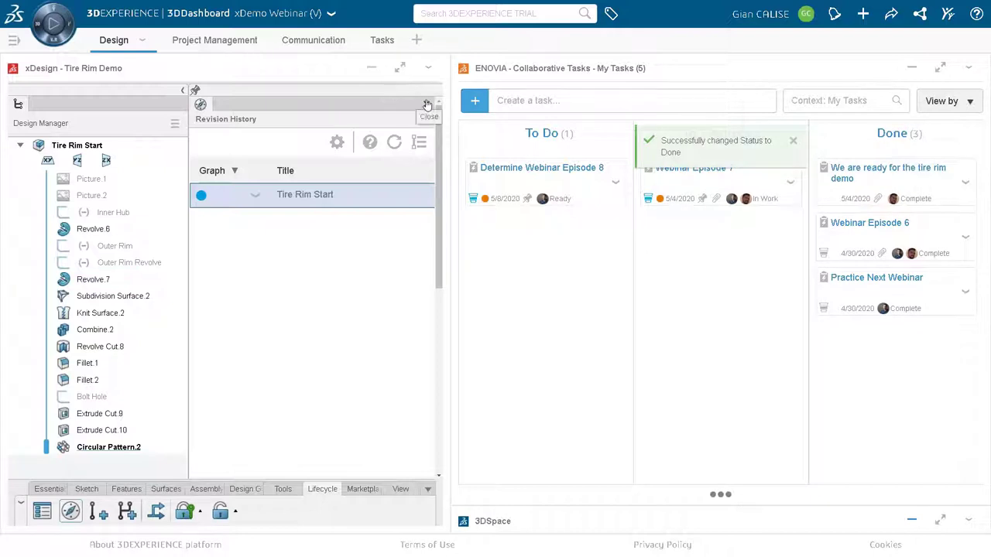
pyautogui.click(939, 68)
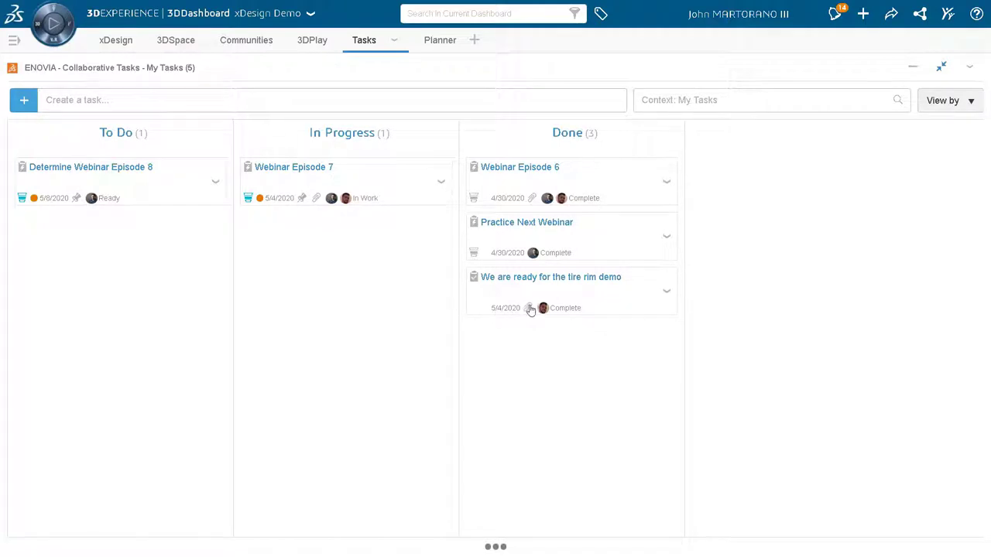
# Open the tire rim demo task's details and load its Tire Rim Start deliverable in 3DPlay
pyautogui.click(666, 293)
pyautogui.click(686, 316)
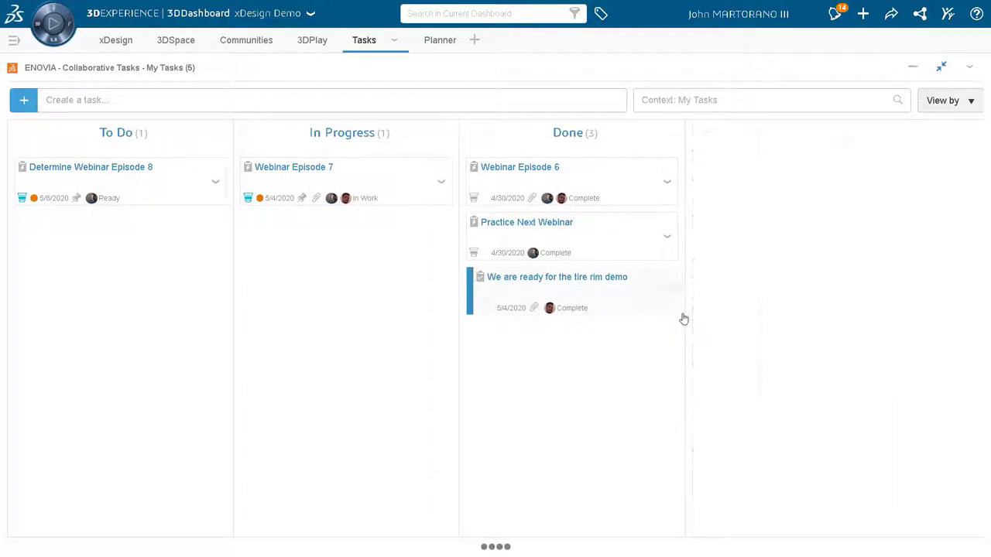
pyautogui.scroll(-2, 843, 340)
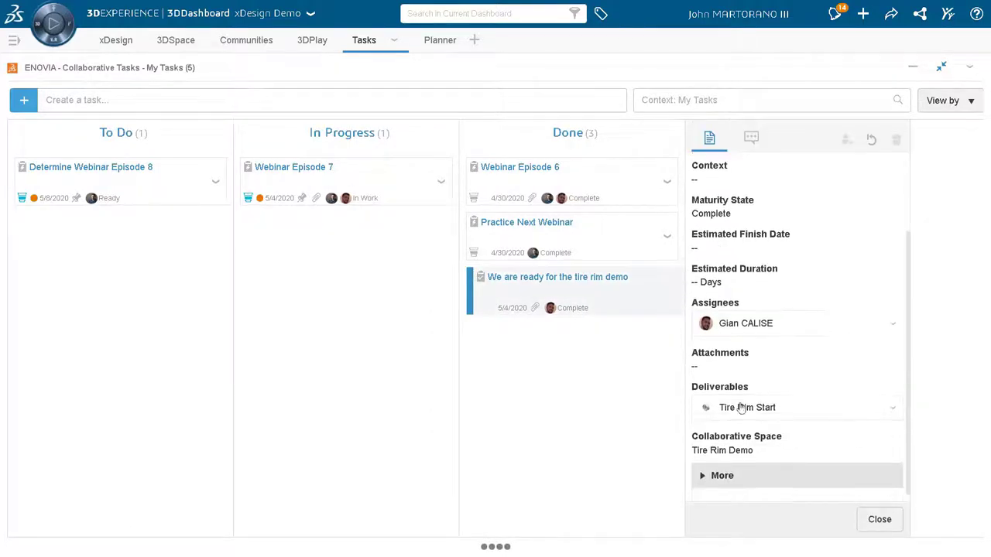
pyautogui.moveTo(739, 407); pyautogui.dragTo(458, 283)
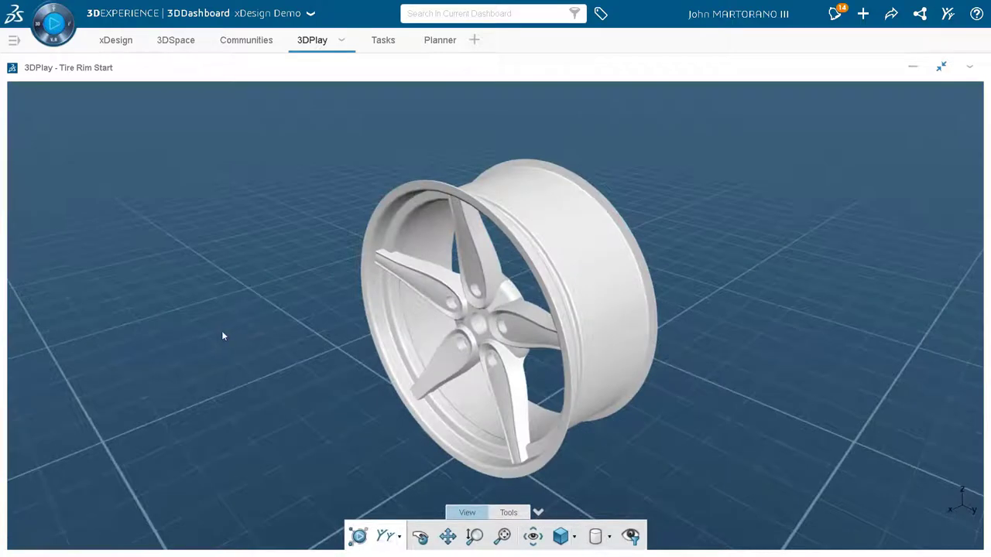
# Zoom and turn the rim in 3DPlay to a near-front view of the hub
pyautogui.moveTo(223, 335); pyautogui.dragTo(227, 303)
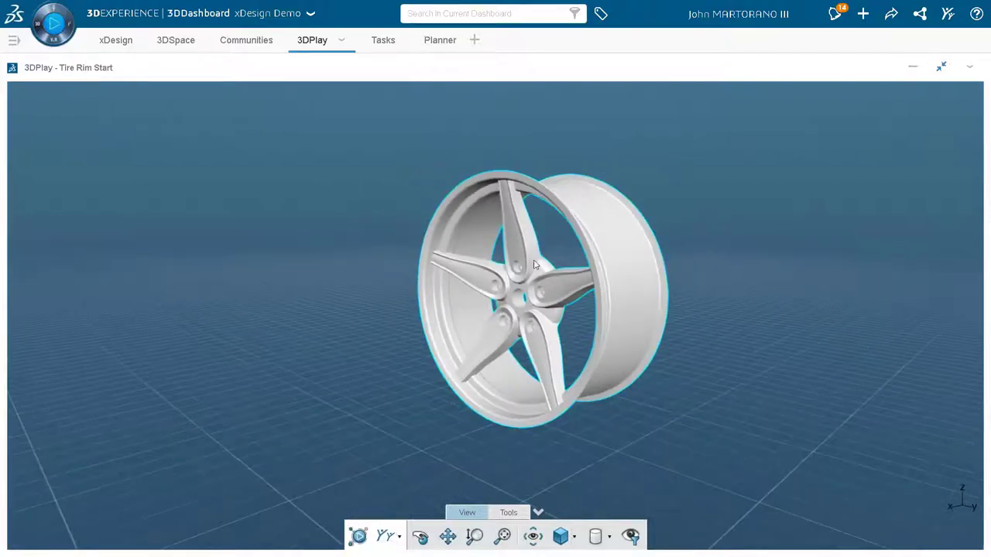
pyautogui.scroll(6, 506, 322)
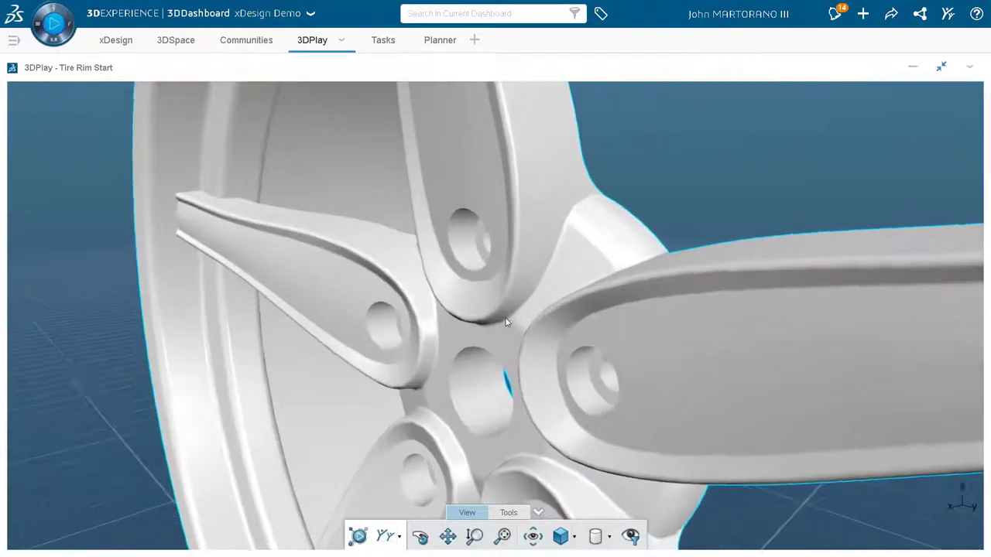
pyautogui.moveTo(505, 322); pyautogui.dragTo(580, 308)
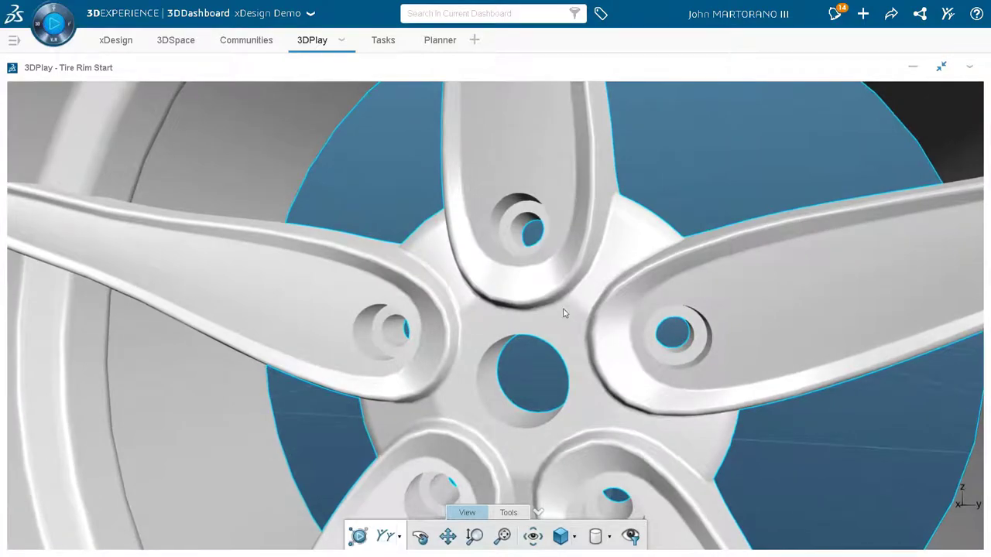
pyautogui.scroll(-5, 501, 410)
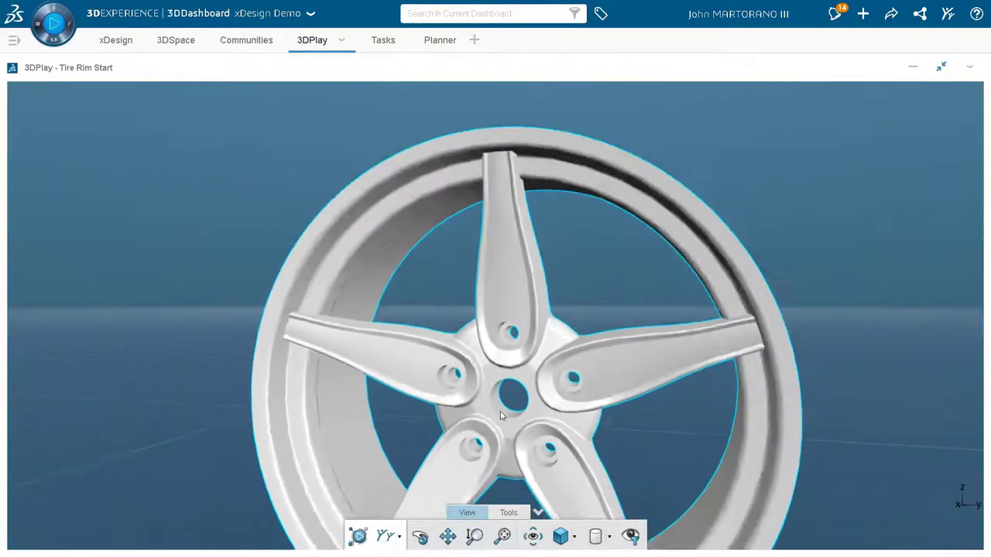
pyautogui.scroll(-2, 500, 416)
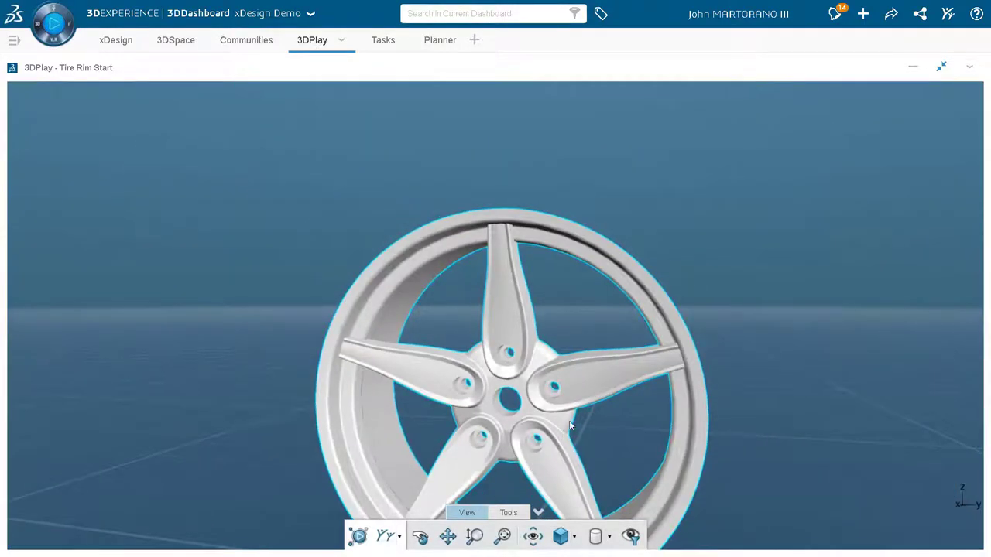
pyautogui.moveTo(570, 426); pyautogui.dragTo(568, 335)
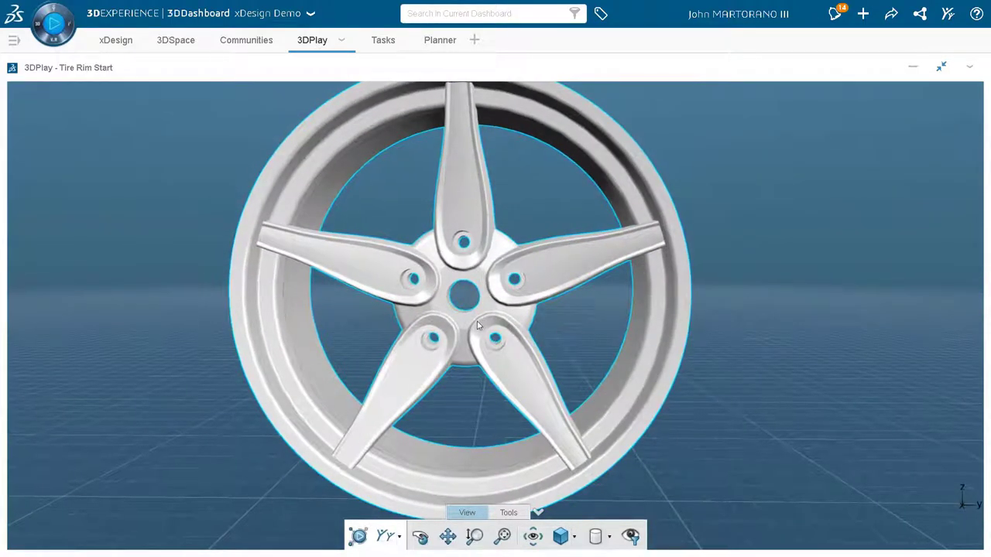
# Orbit the rim around the hub to show its depth, then return to the Tasks board
pyautogui.moveTo(477, 325); pyautogui.dragTo(459, 268)
pyautogui.scroll(10, 463, 299)
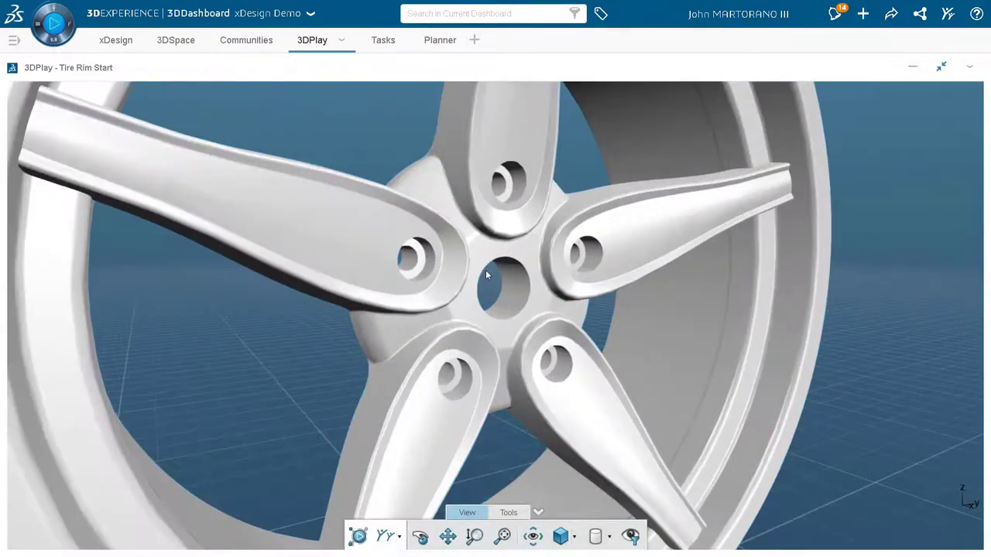
pyautogui.scroll(5, 527, 226)
pyautogui.moveTo(527, 225); pyautogui.dragTo(459, 226)
pyautogui.scroll(-8, 459, 226)
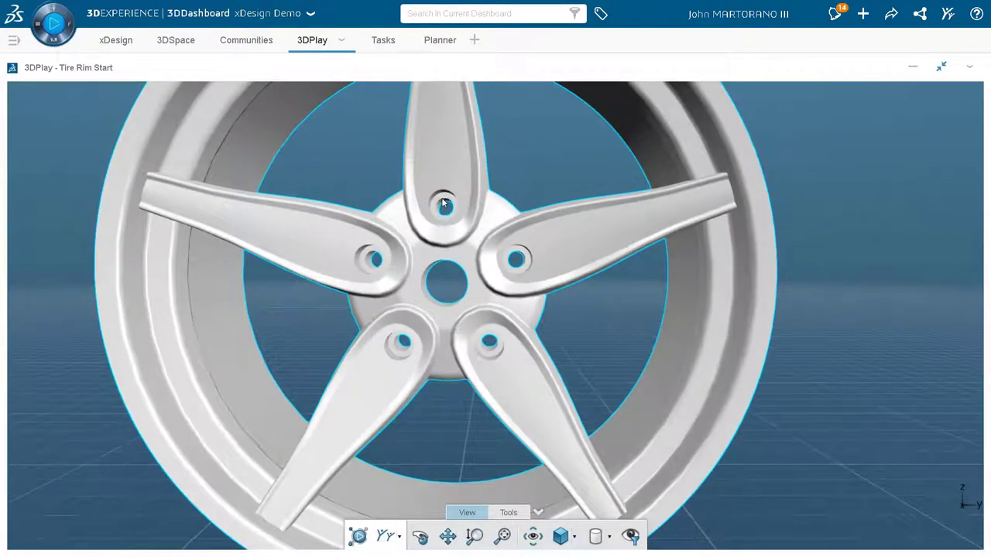
pyautogui.click(508, 513)
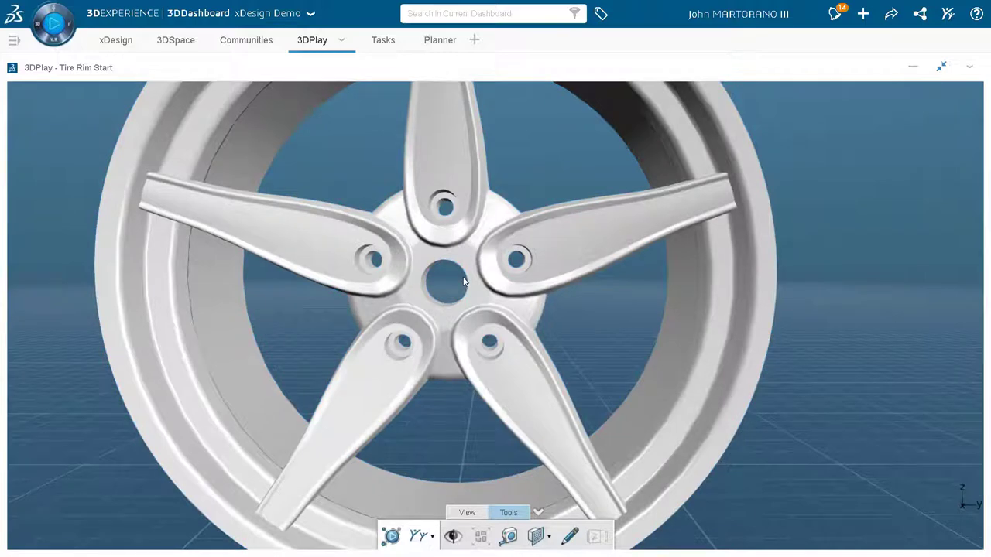
pyautogui.click(383, 39)
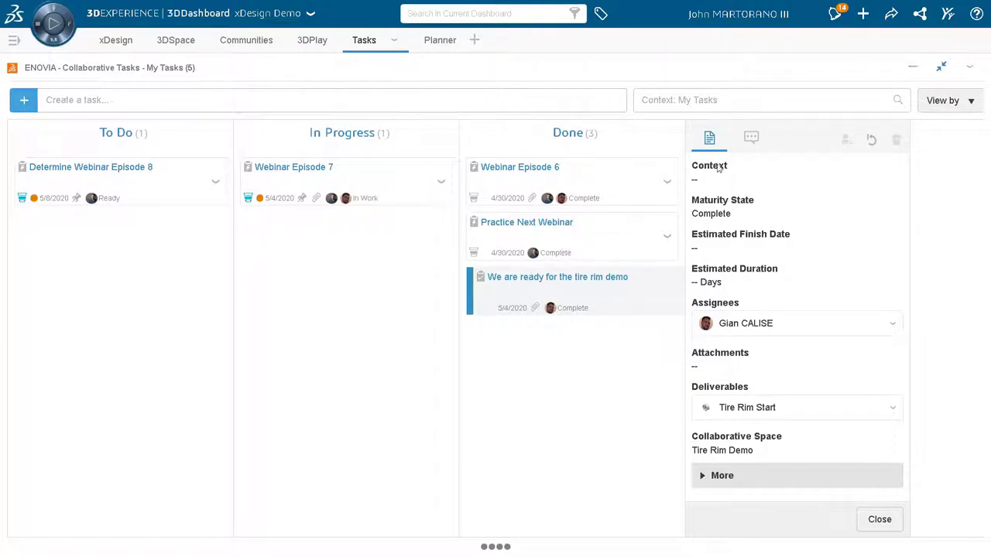
# Post the comment 'Can you please add draft to bolt holes 3' and move the task back to In Progress
pyautogui.click(751, 138)
pyautogui.click(750, 206)
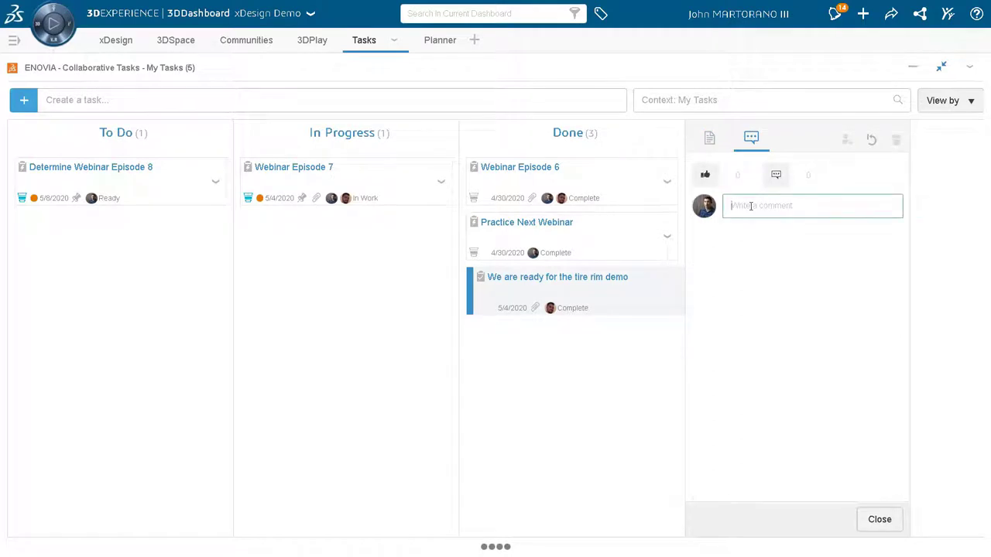
pyautogui.write('Can yo')
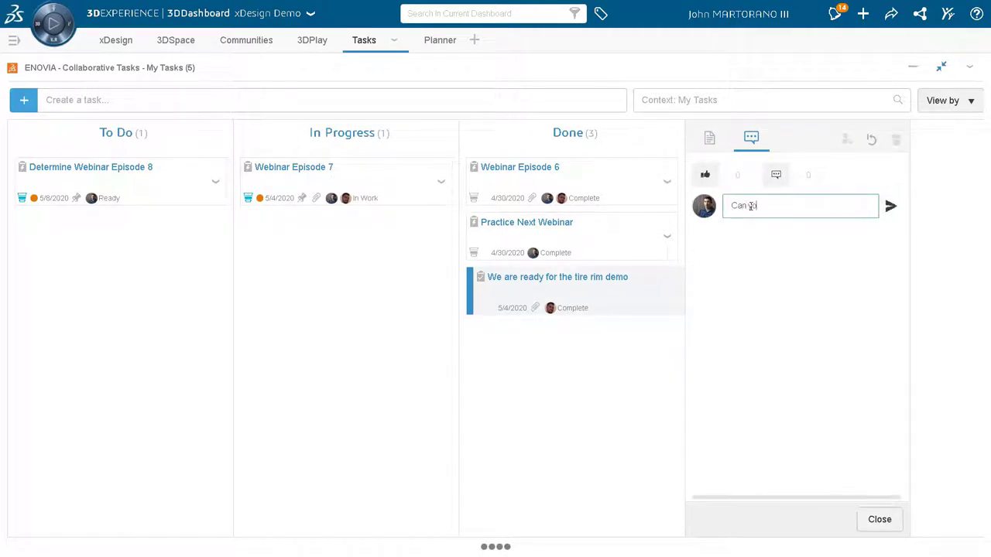
pyautogui.write('u please add dr')
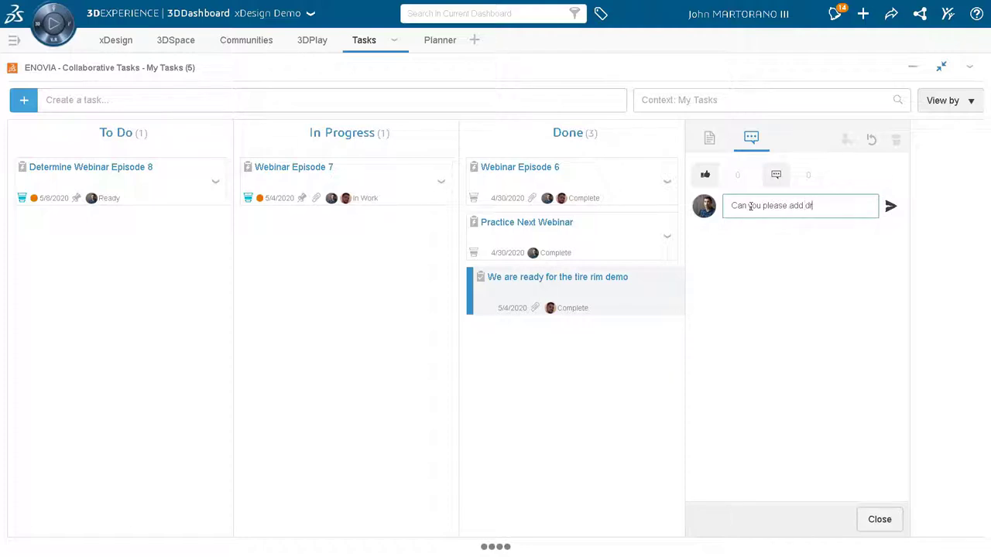
pyautogui.write('aft to bolt holes 3 degrees')
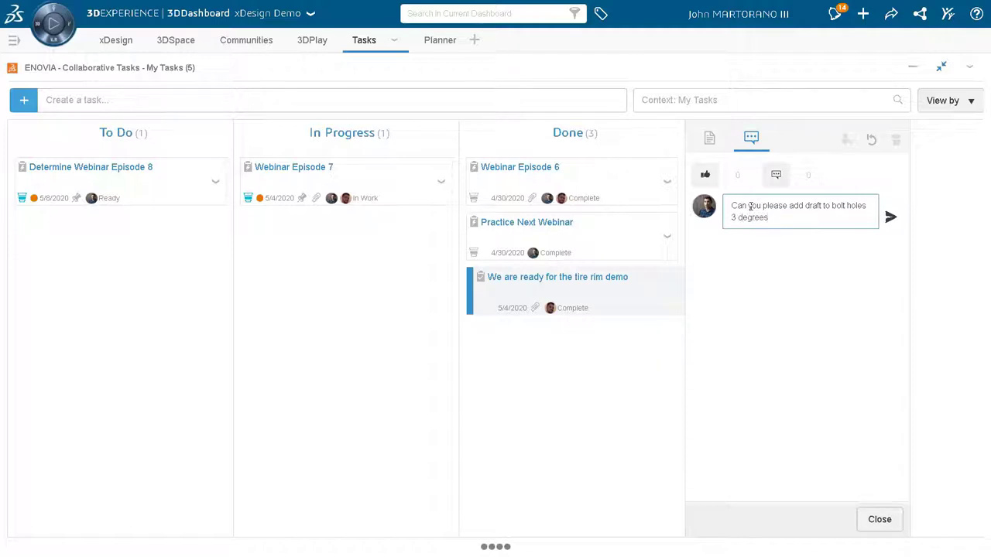
pyautogui.click(891, 217)
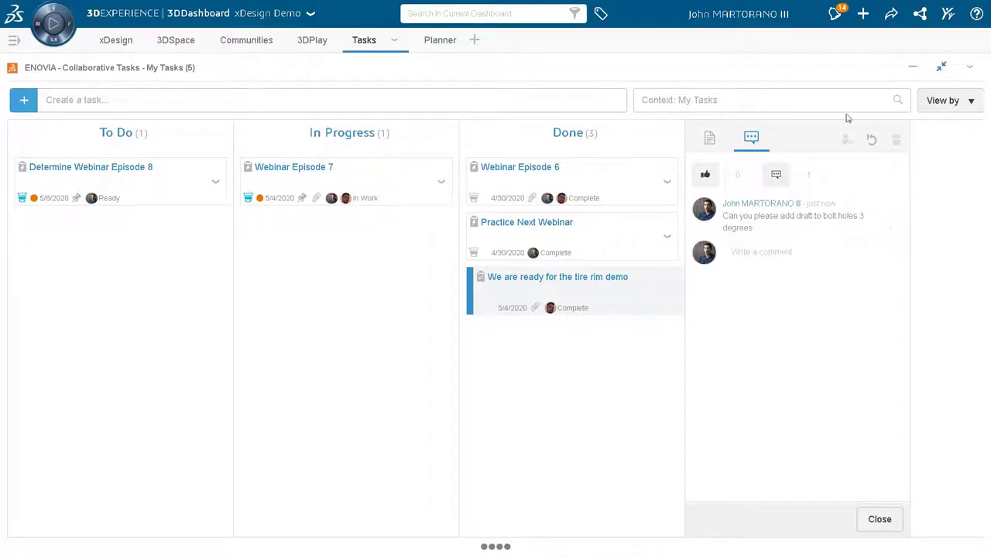
pyautogui.click(879, 519)
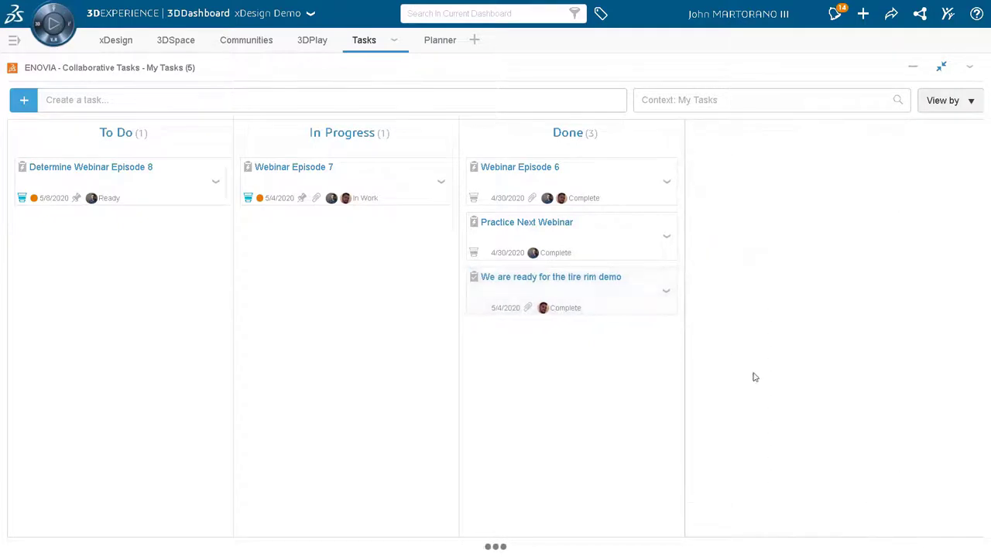
pyautogui.moveTo(591, 287); pyautogui.dragTo(346, 184)
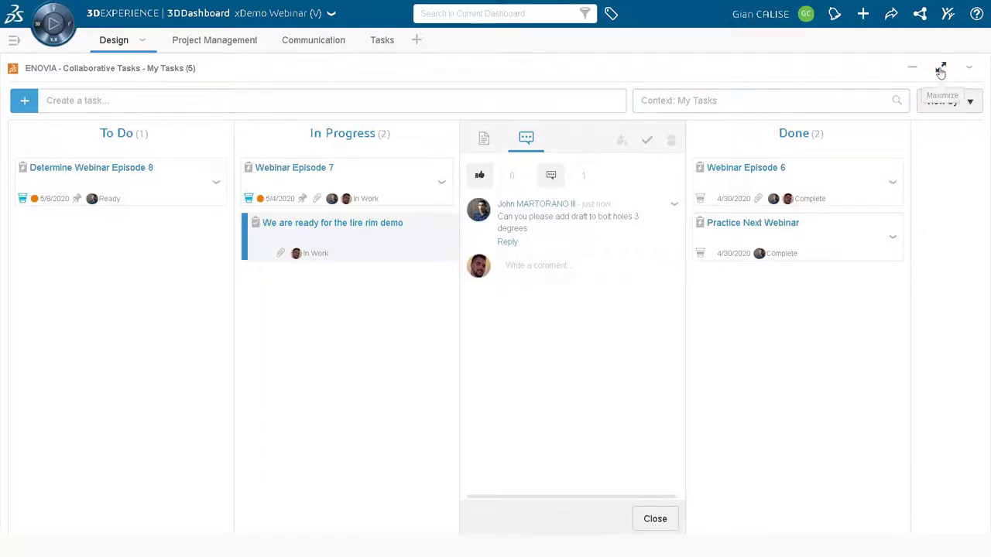
# Edit Extrude Cut.9 in the maximized rim model to add a 3 deg Direction 1 draft
pyautogui.click(940, 67)
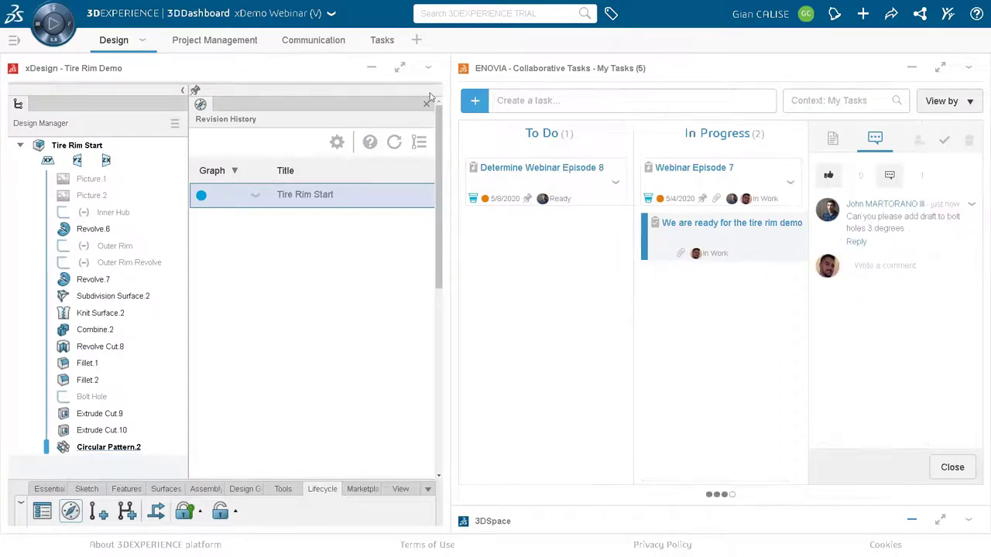
pyautogui.click(399, 68)
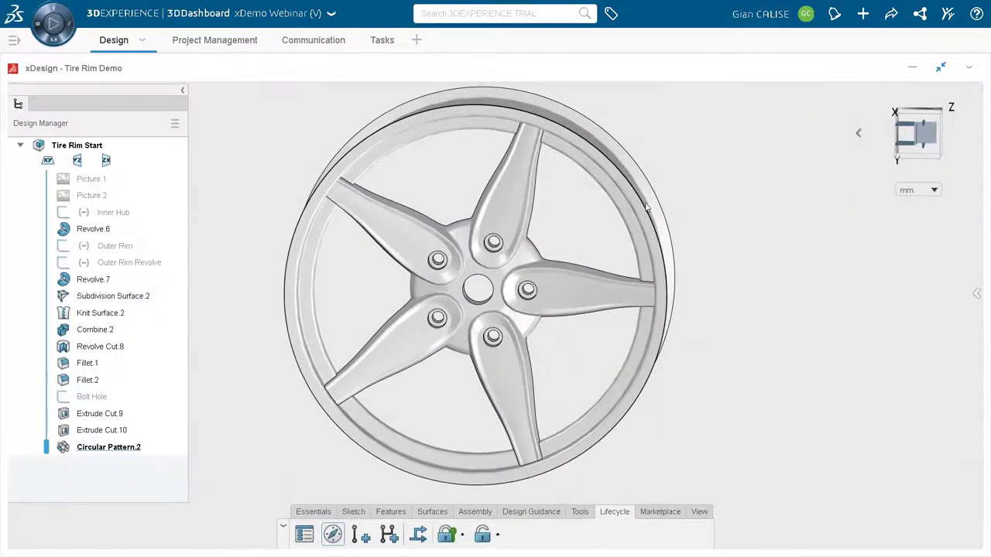
pyautogui.click(99, 431)
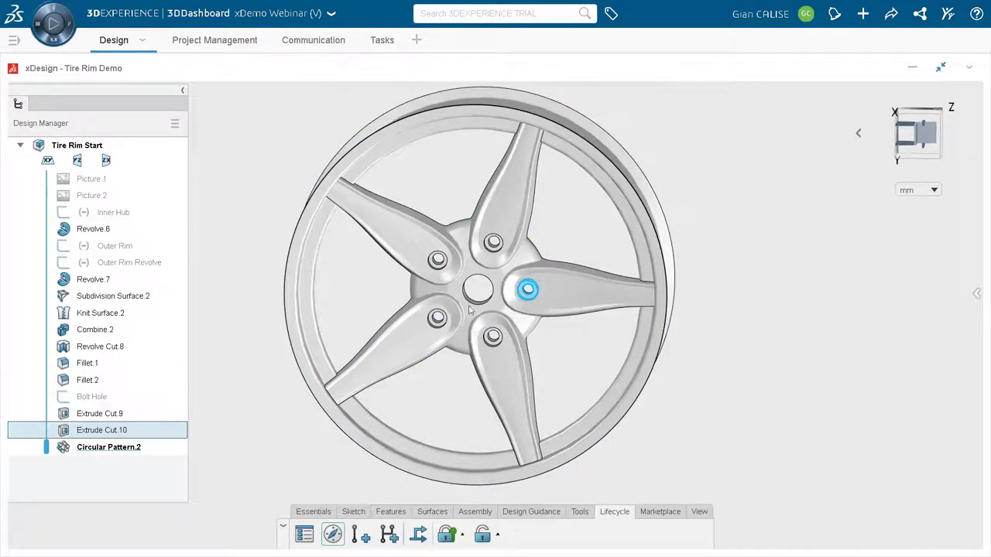
pyautogui.doubleClick(552, 273)
pyautogui.scroll(3, 552, 271)
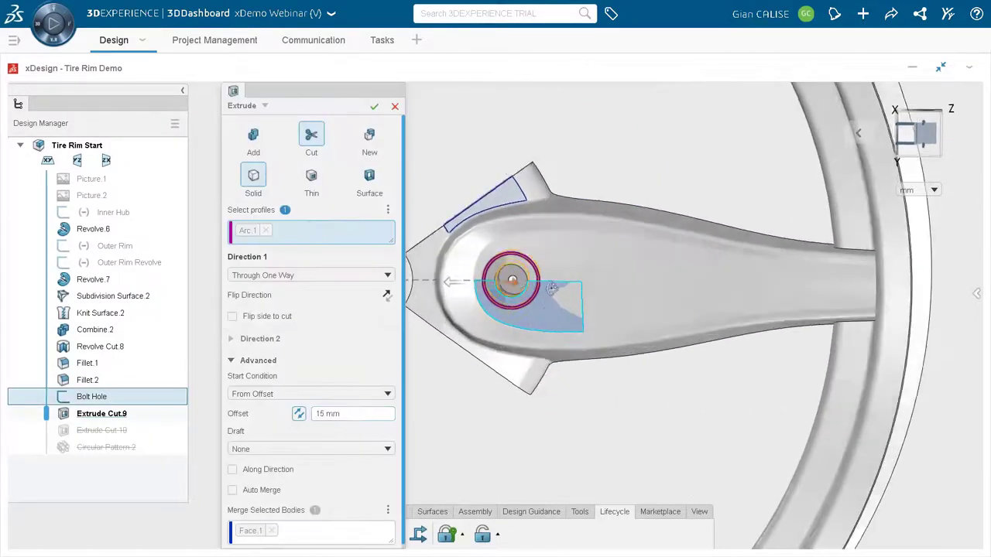
pyautogui.moveTo(552, 272); pyautogui.dragTo(534, 341, button='middle')
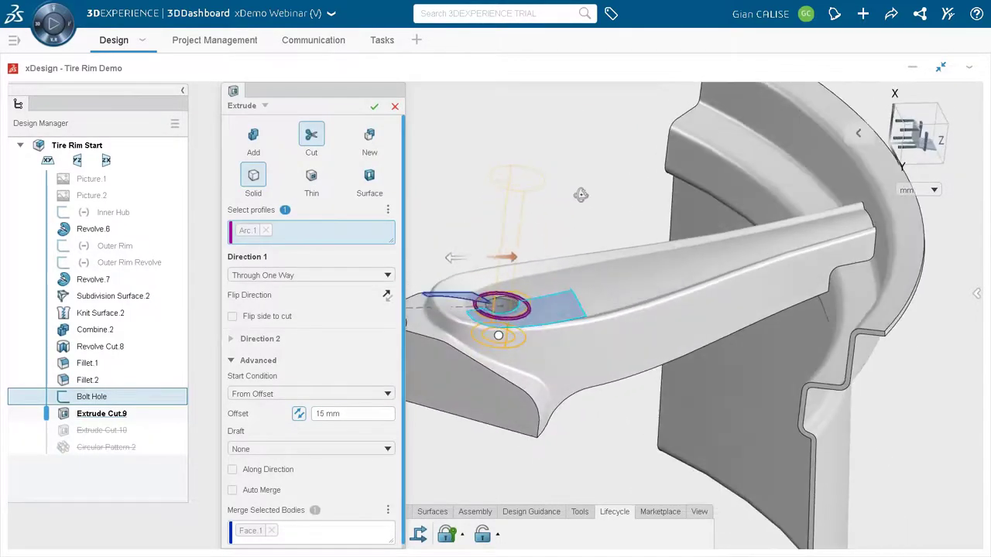
pyautogui.click(293, 449)
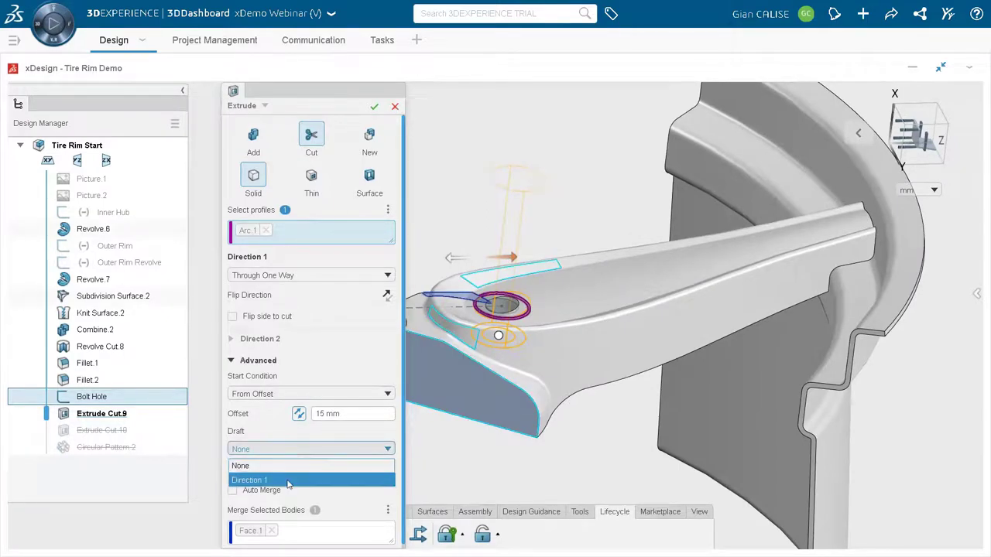
pyautogui.click(288, 481)
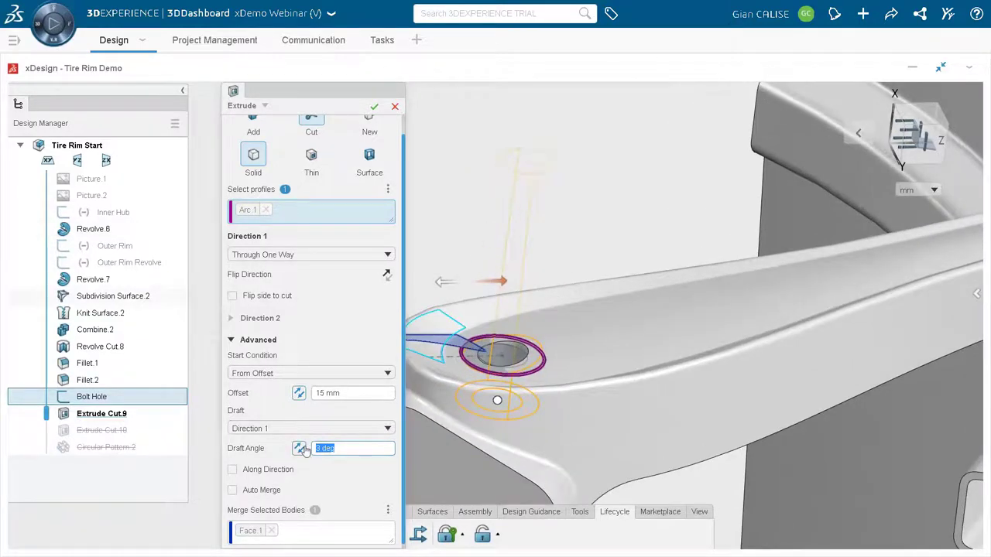
pyautogui.click(370, 107)
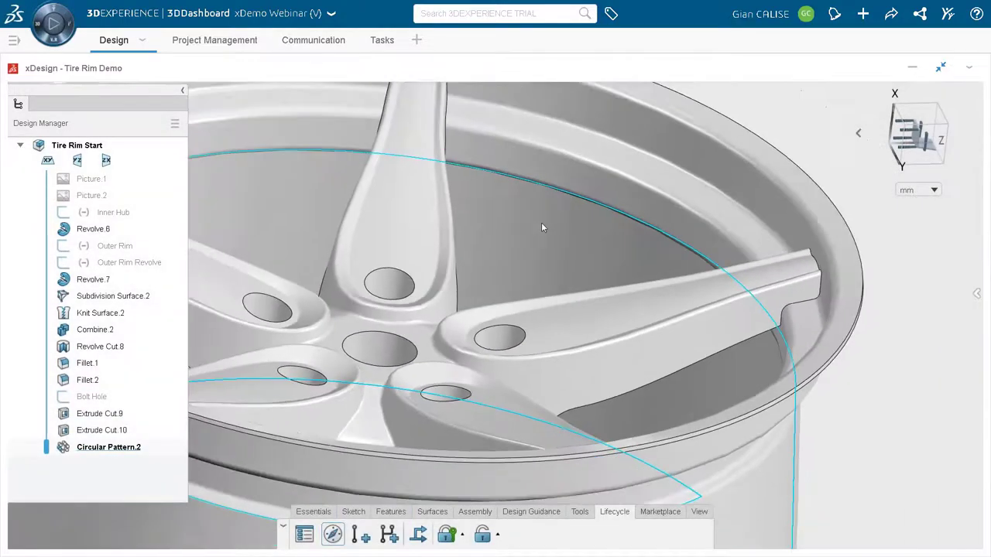
# Save the rim with its drafted bolt holes and enlarge the task board to fill the dashboard
pyautogui.hotkey('ctrl', 's')
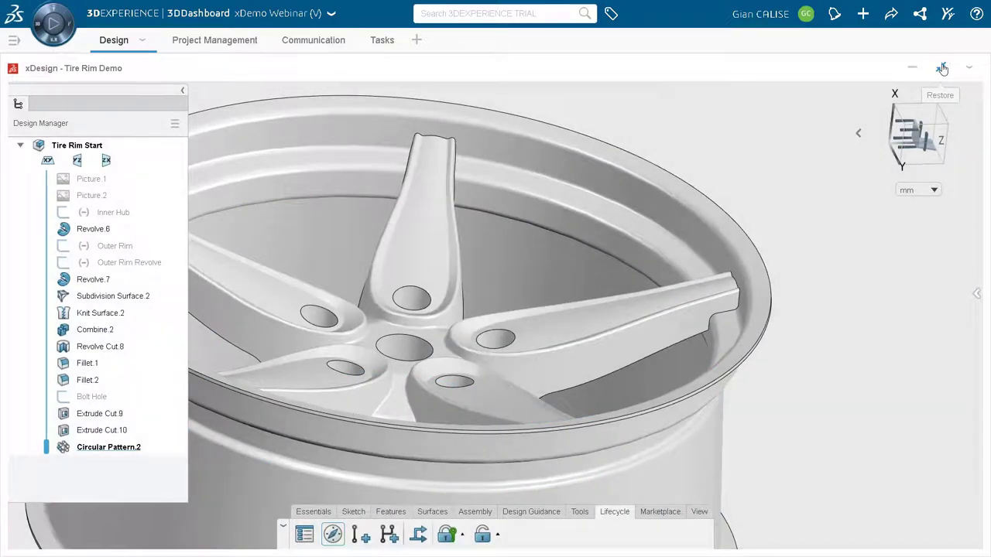
pyautogui.click(941, 69)
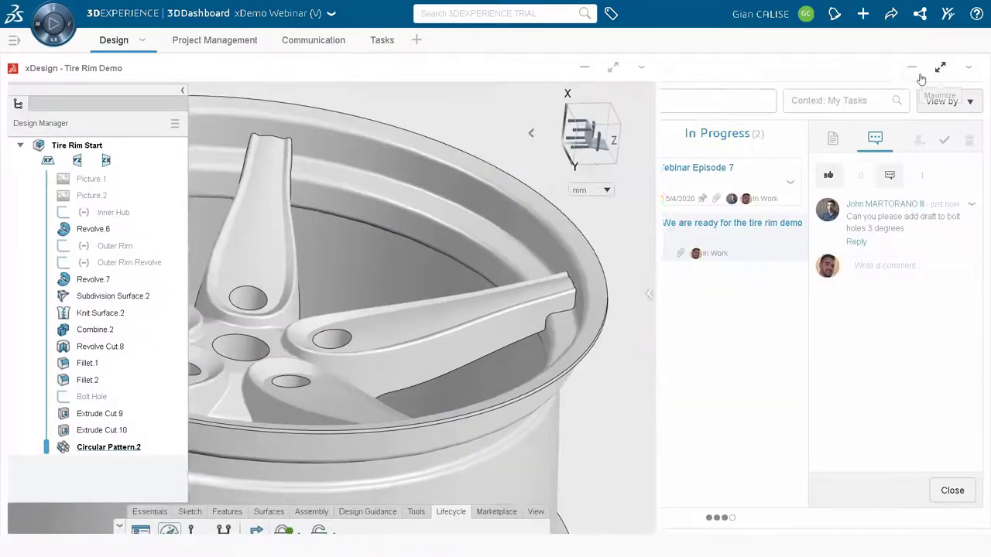
pyautogui.click(941, 68)
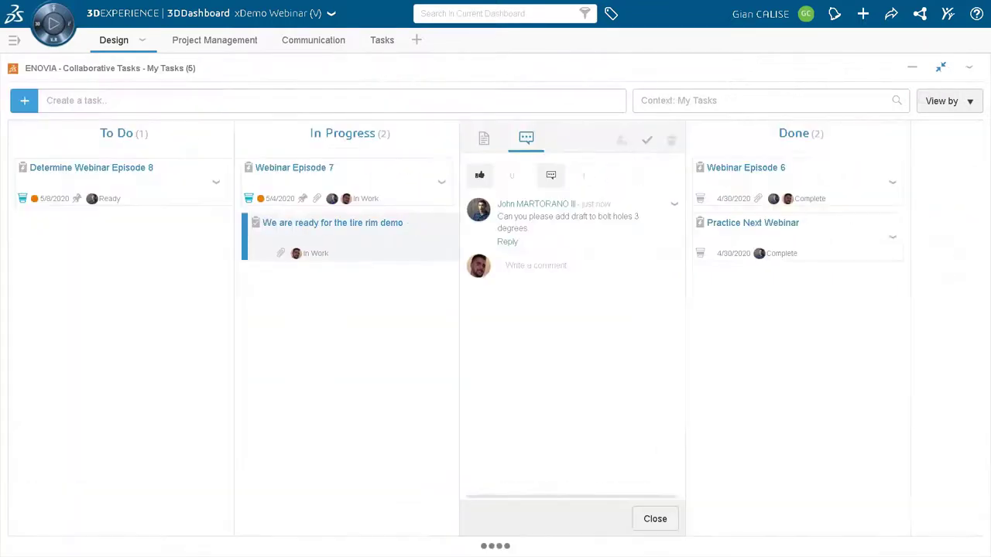
# Reply 'All set' on the tire rim demo task and move it to Done
pyautogui.click(522, 265)
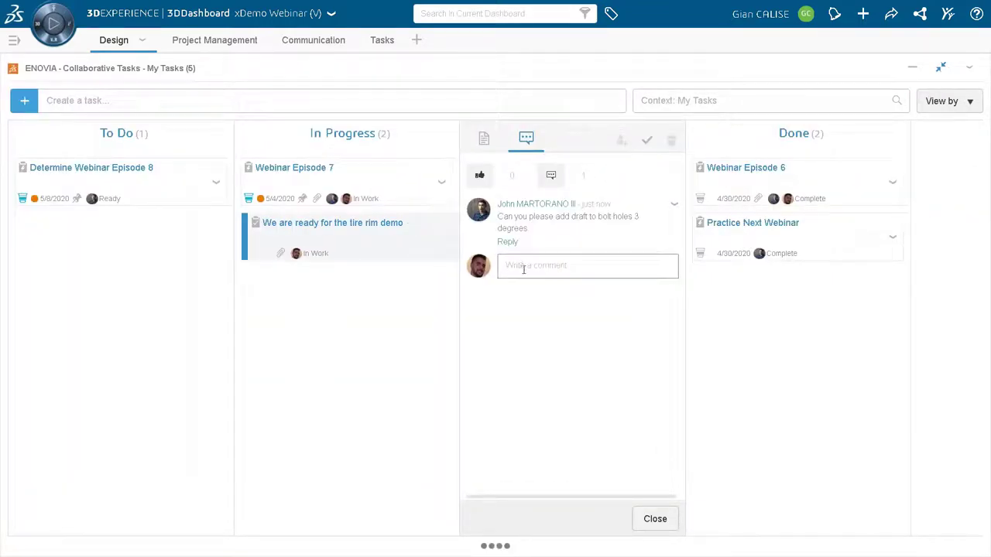
pyautogui.write('All se')
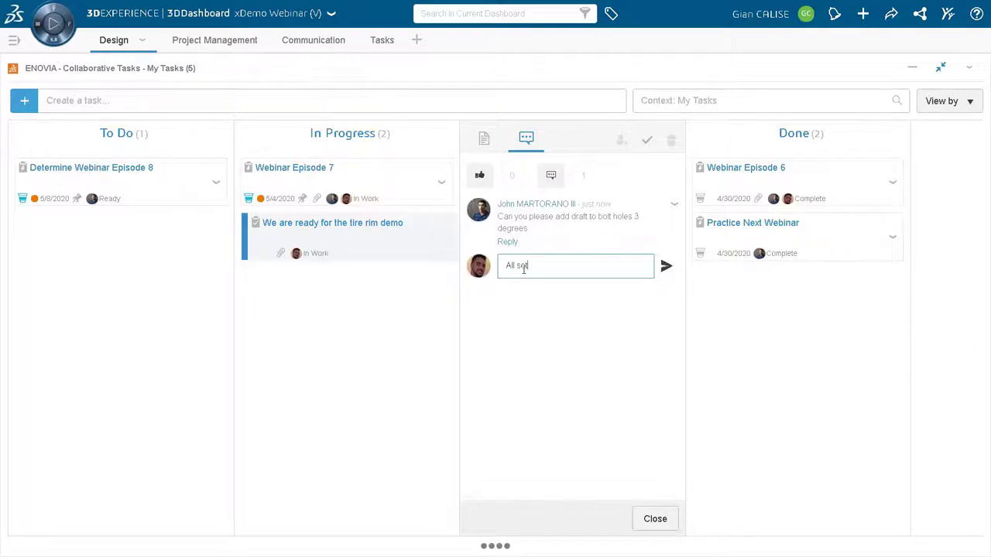
pyautogui.write('t')
pyautogui.press('Return')
pyautogui.click(653, 519)
pyautogui.moveTo(413, 249); pyautogui.dragTo(579, 195)
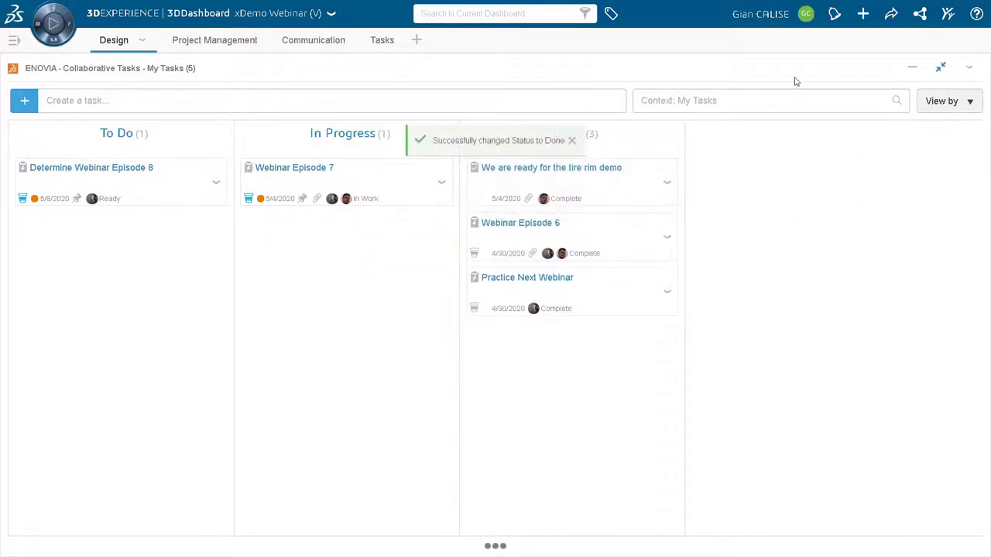